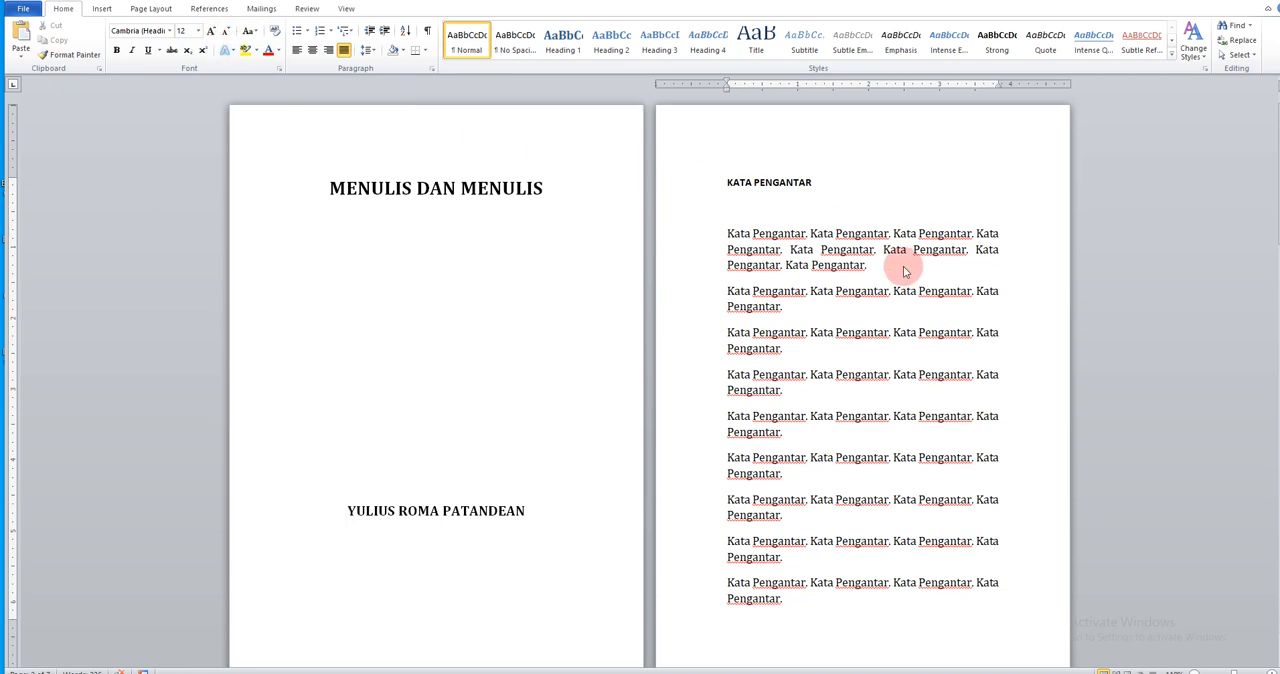
Set the document's paper size to A5 148 x 210 mm and reopen the list of paper sizes to check it
{"action": "left_click", "coordinate": [151, 9]}
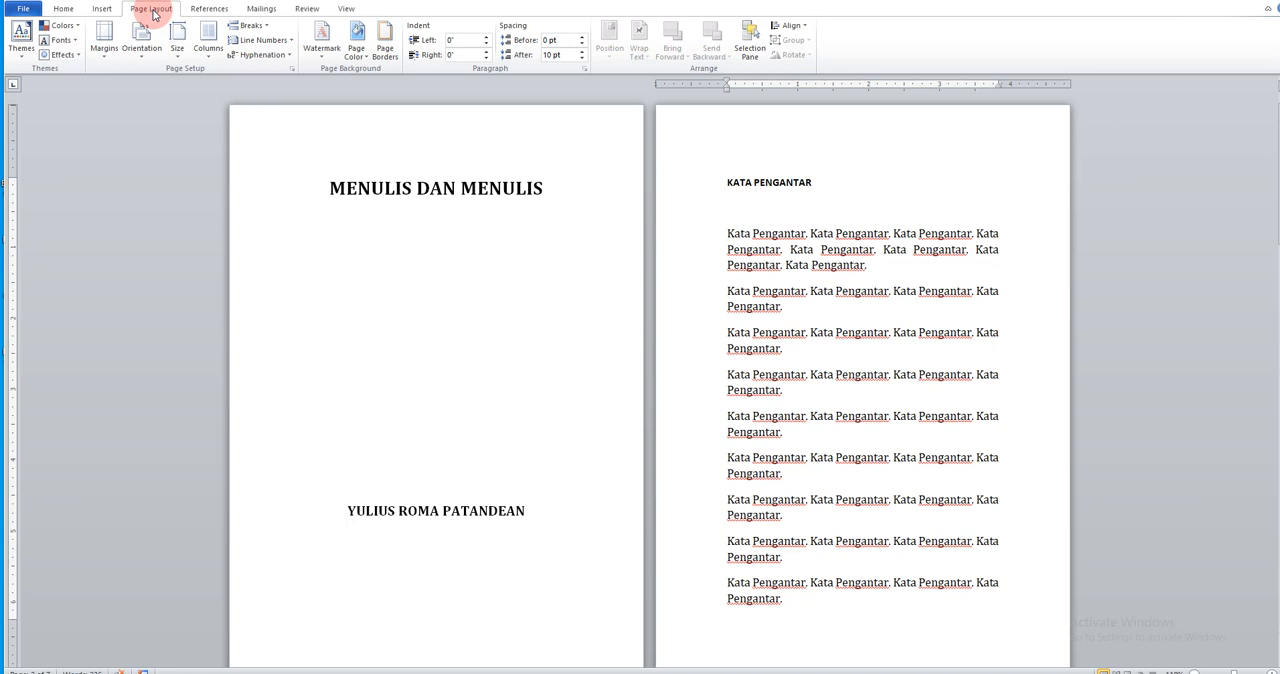
{"action": "left_click", "coordinate": [177, 44]}
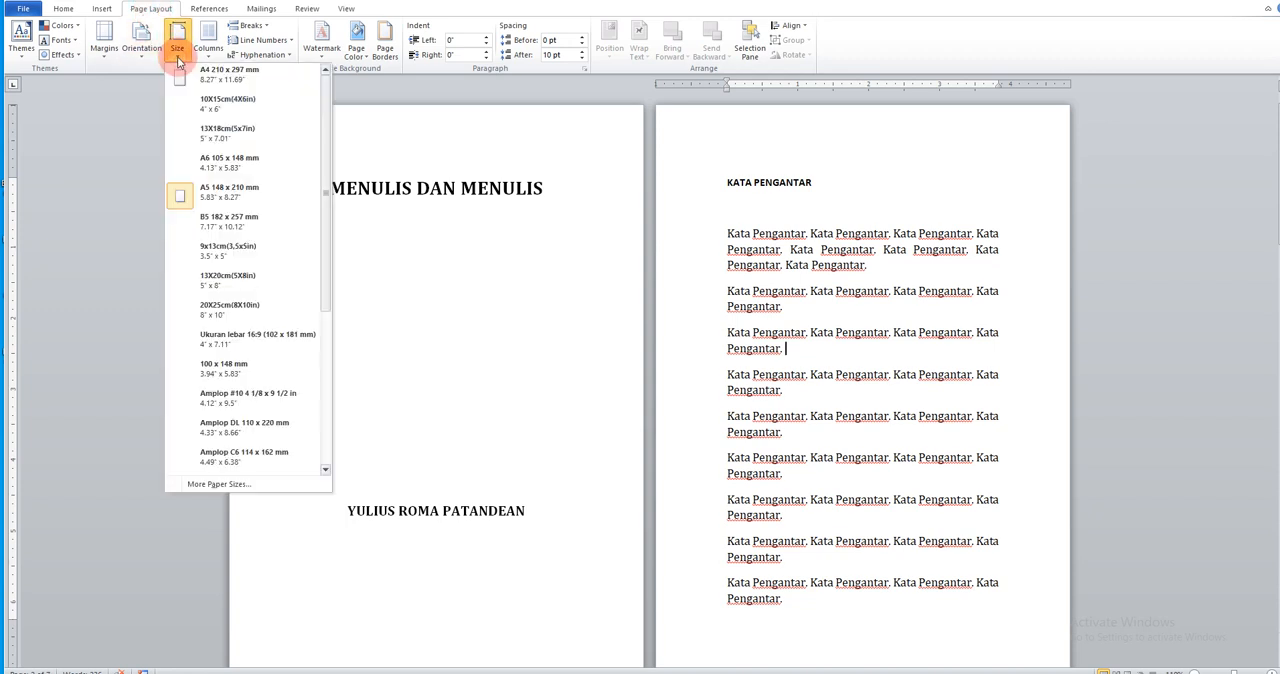
{"action": "left_click", "coordinate": [229, 205]}
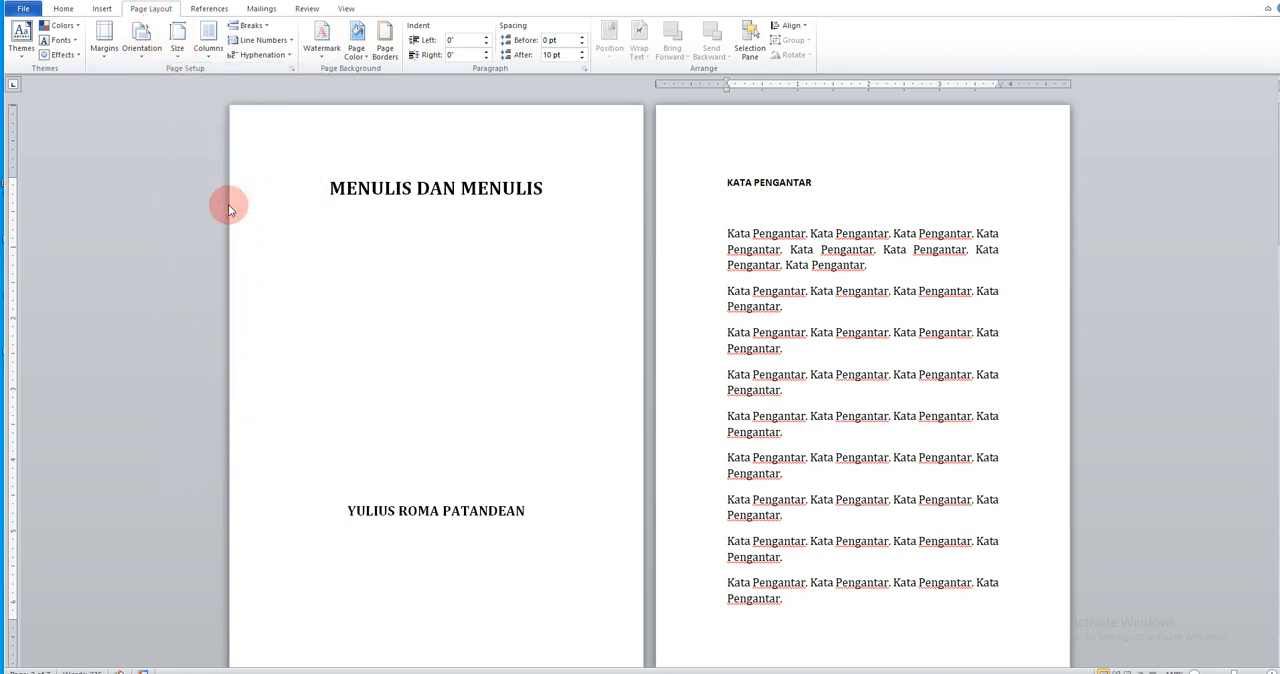
{"action": "left_click", "coordinate": [178, 55]}
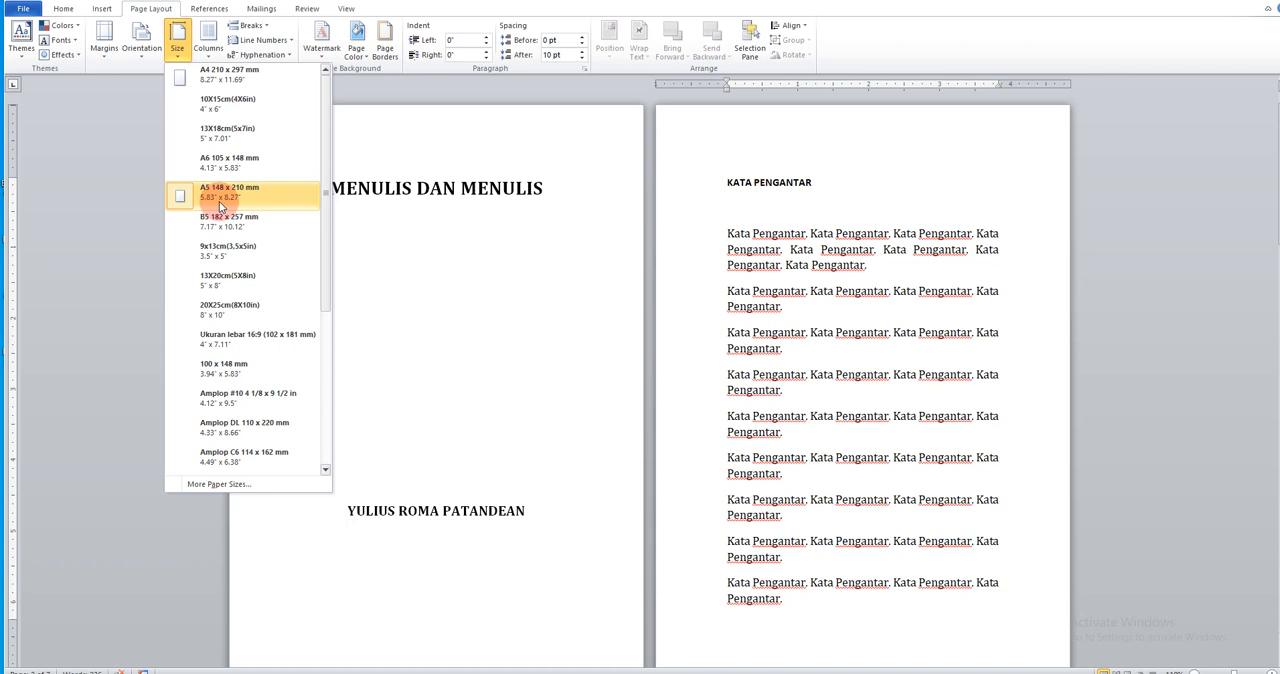
Apply custom margins of 1" on all four sides in portrait orientation to the whole document
{"action": "left_click", "coordinate": [105, 55]}
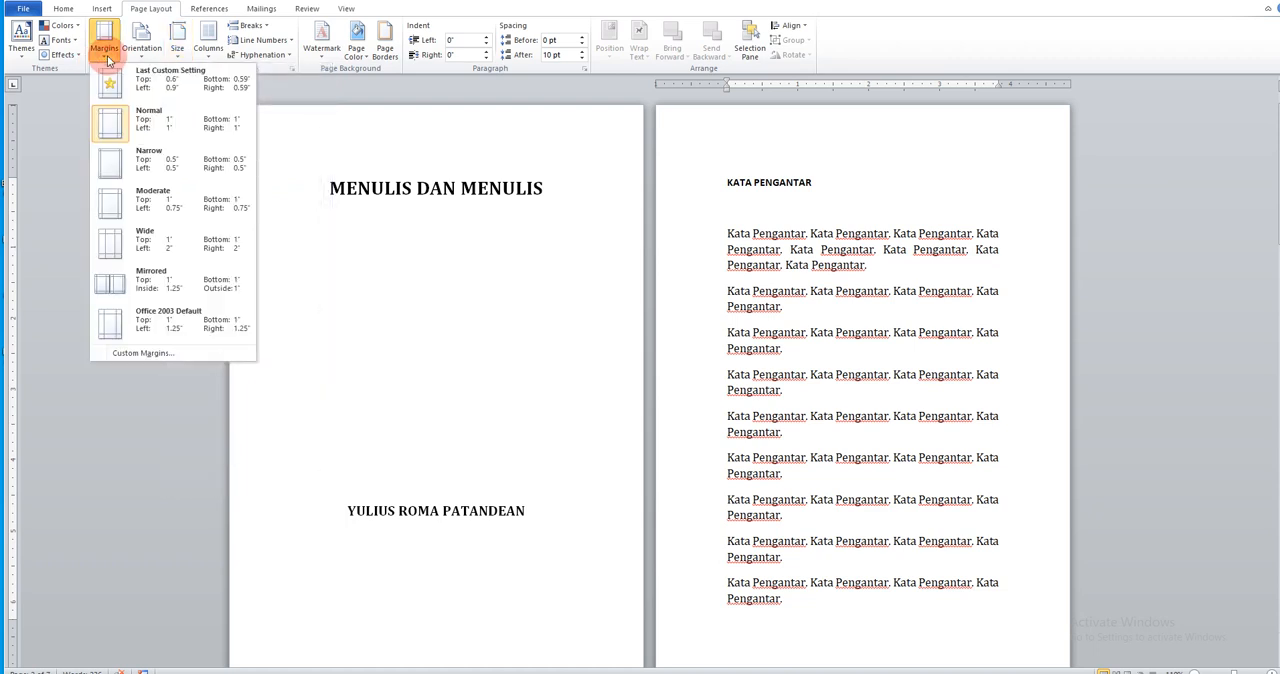
{"action": "left_click", "coordinate": [161, 355]}
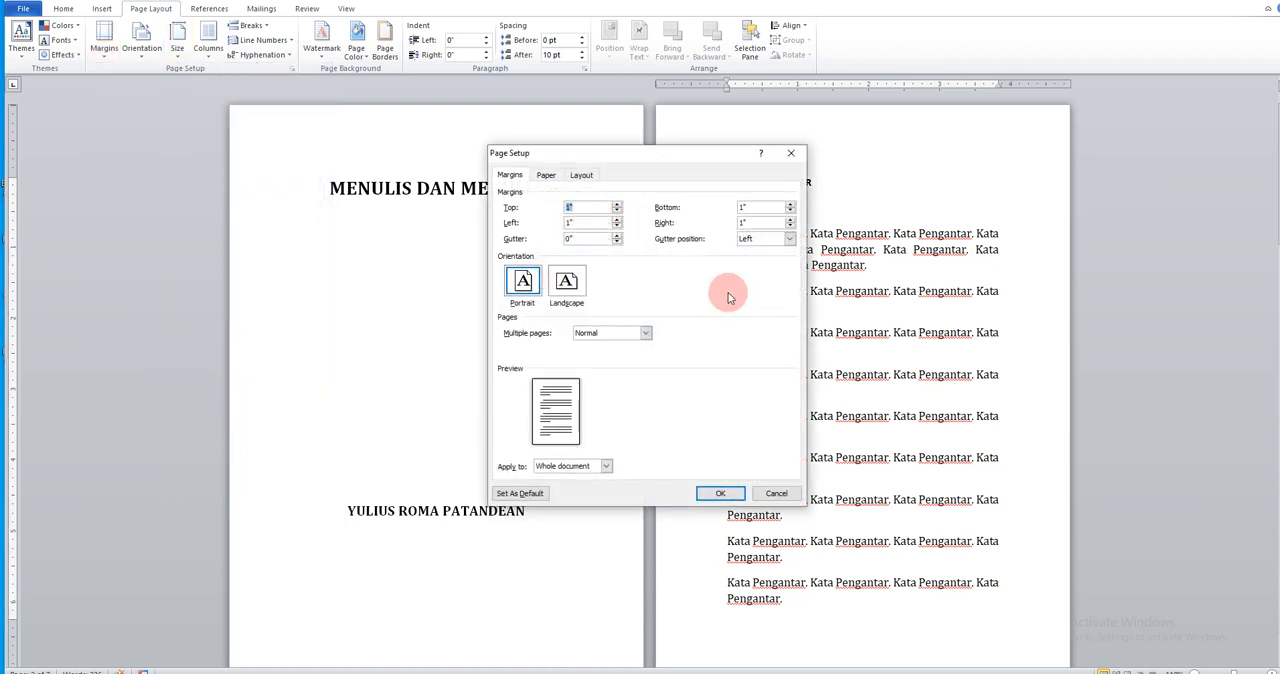
{"action": "left_click", "coordinate": [713, 493]}
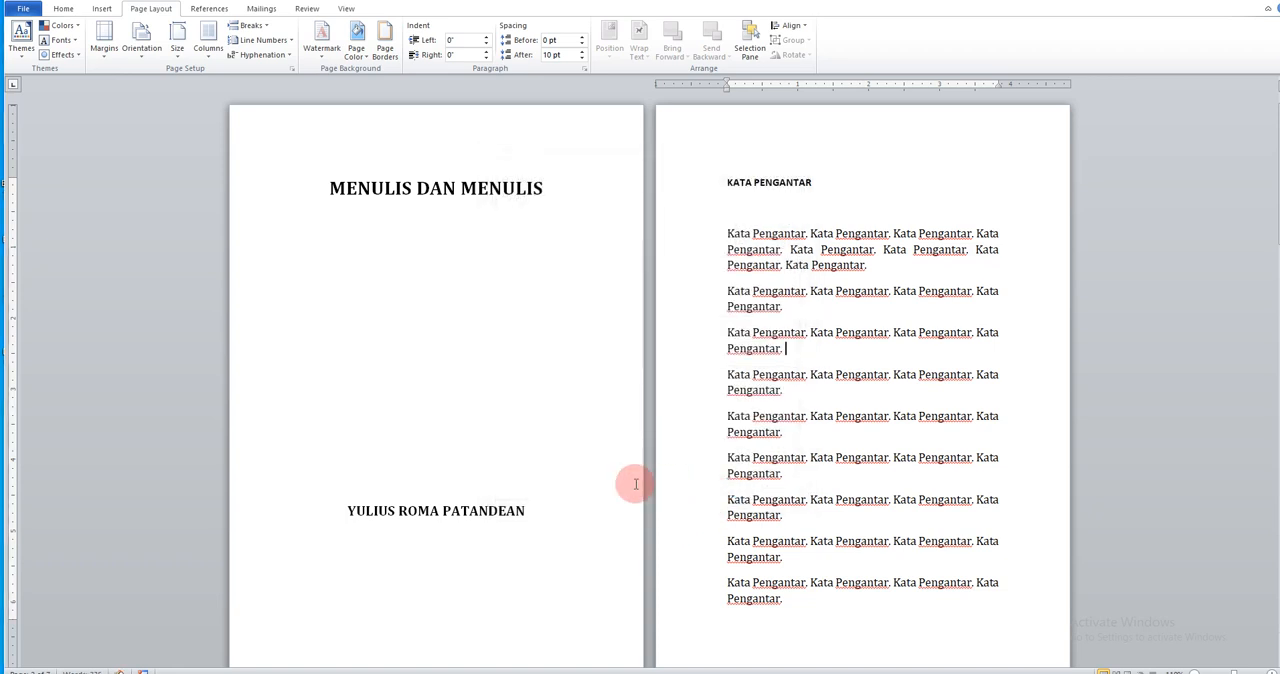
{"action": "left_click", "coordinate": [252, 193]}
{"action": "left_click", "coordinate": [277, 508]}
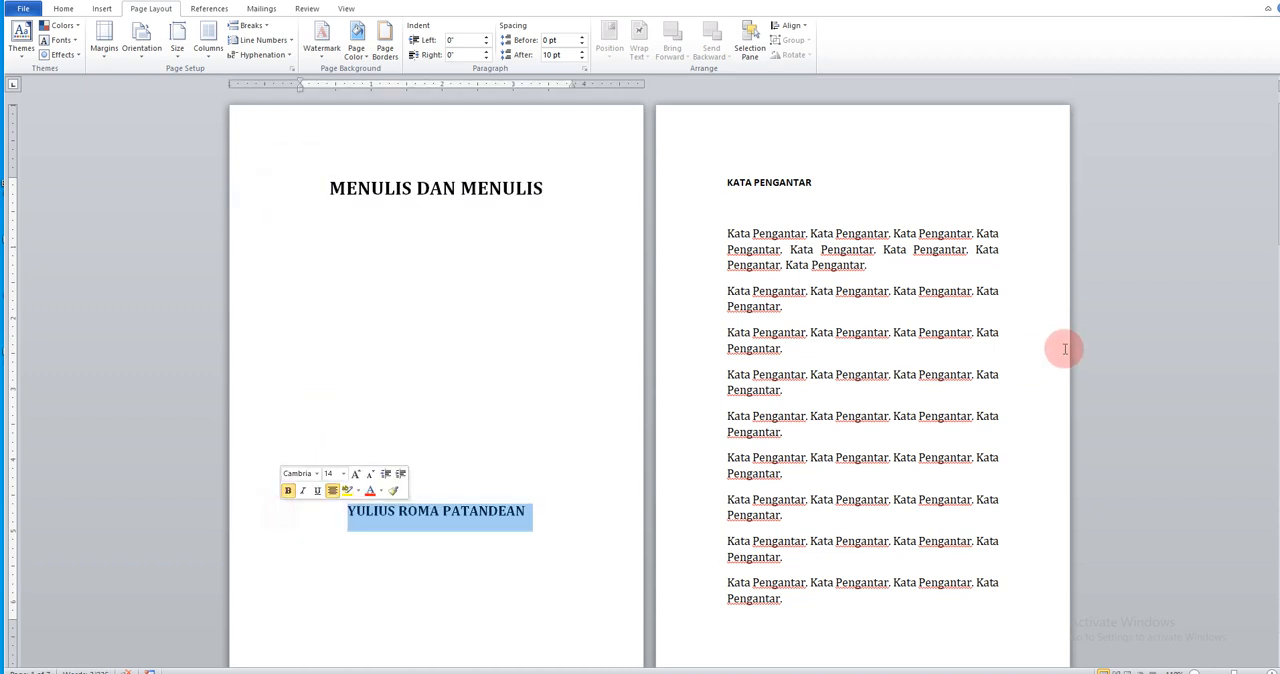
Apply the Heading 1 style to the KATA PENGANTAR title on the second page
{"action": "left_click", "coordinate": [841, 180]}
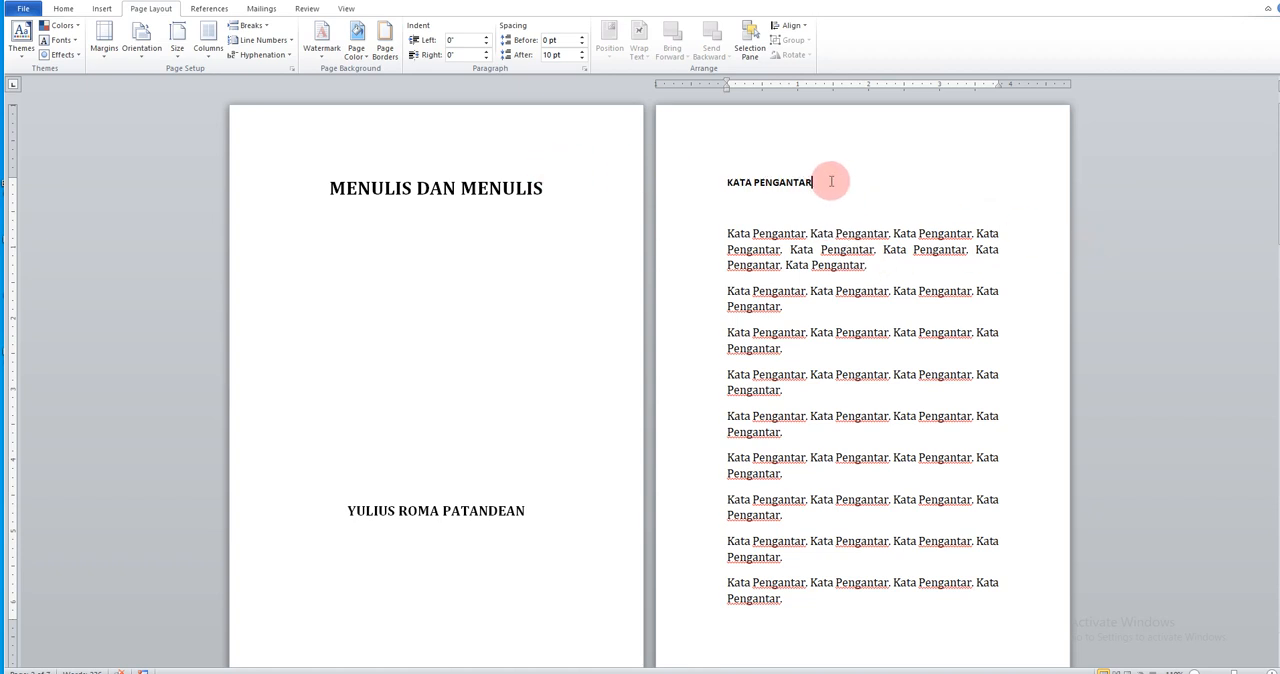
{"action": "scroll", "coordinate": [848, 302], "scroll_direction": "up", "scroll_amount": 4, "text": "ctrl"}
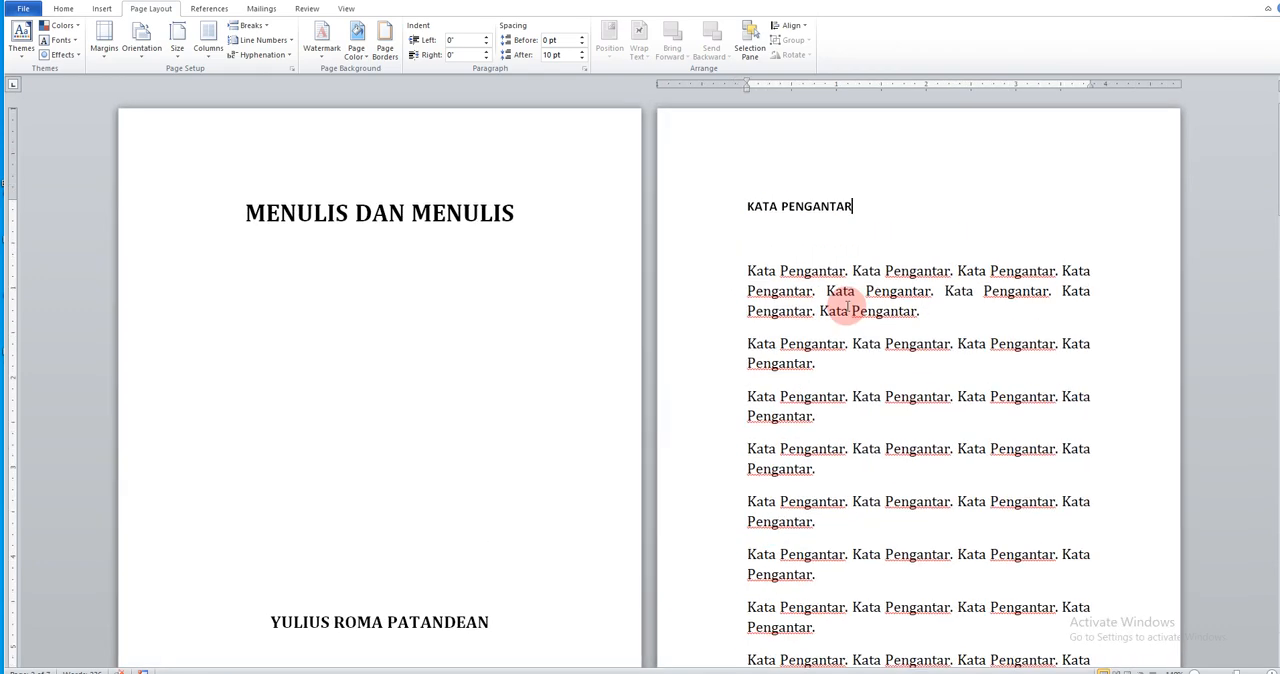
{"action": "scroll", "coordinate": [672, 320], "scroll_direction": "up", "scroll_amount": 2, "text": "ctrl"}
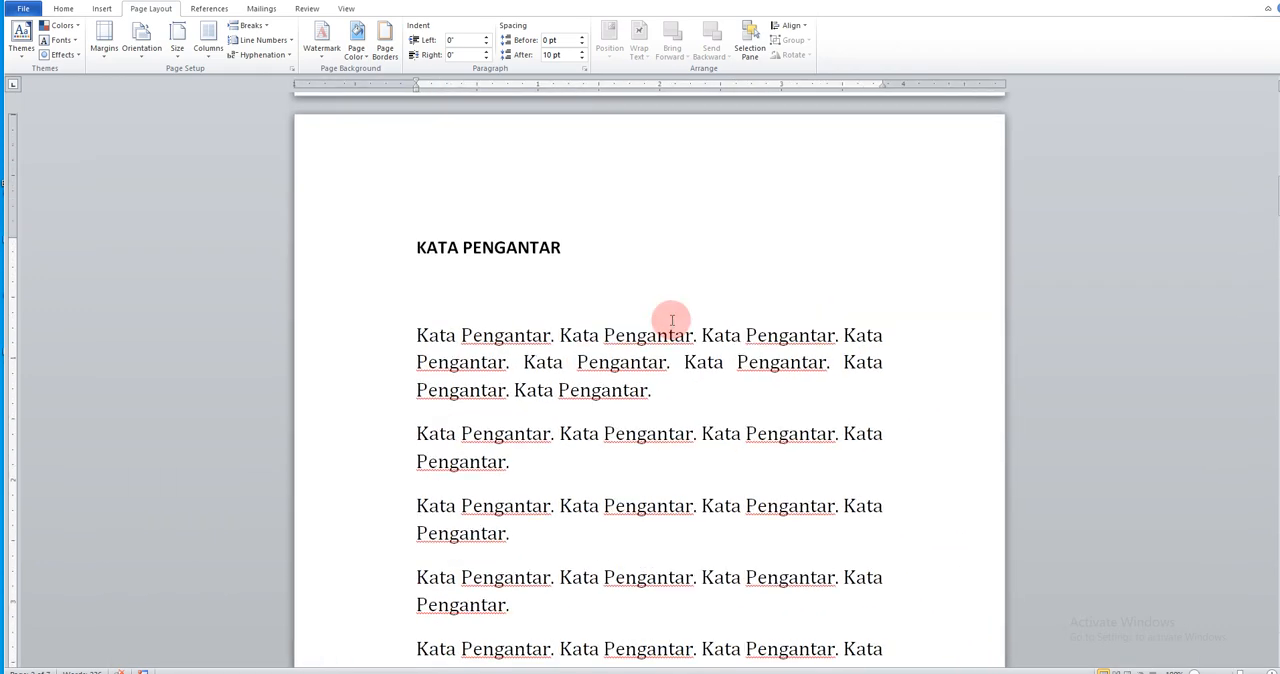
{"action": "scroll", "coordinate": [672, 320], "scroll_direction": "up", "scroll_amount": 1, "text": "ctrl"}
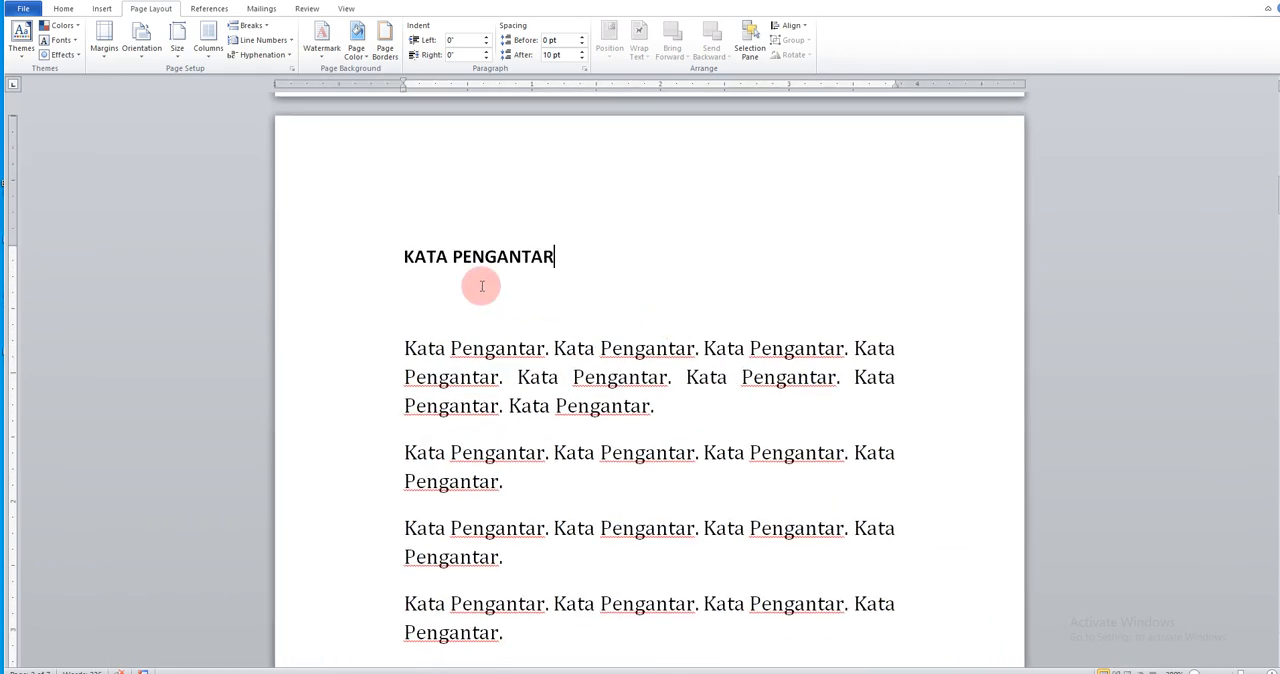
{"action": "left_click", "coordinate": [305, 264]}
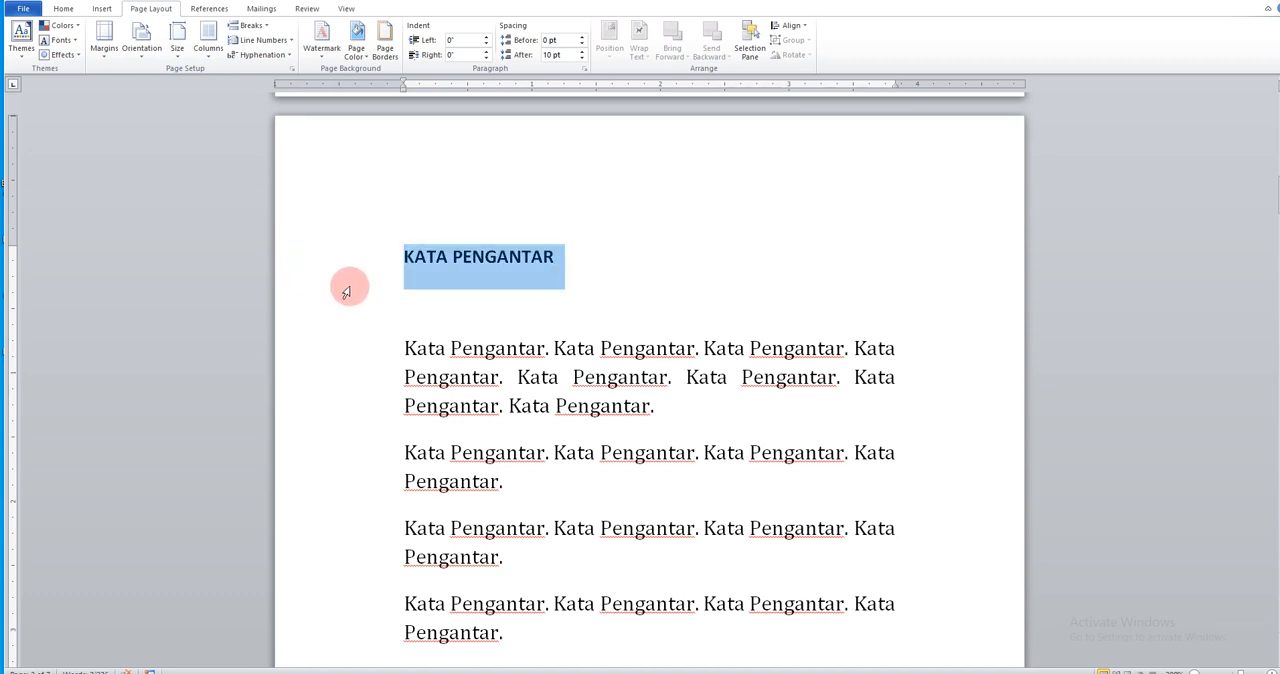
{"action": "left_click", "coordinate": [644, 301]}
{"action": "left_click_drag", "start_coordinate": [583, 254], "coordinate": [420, 240]}
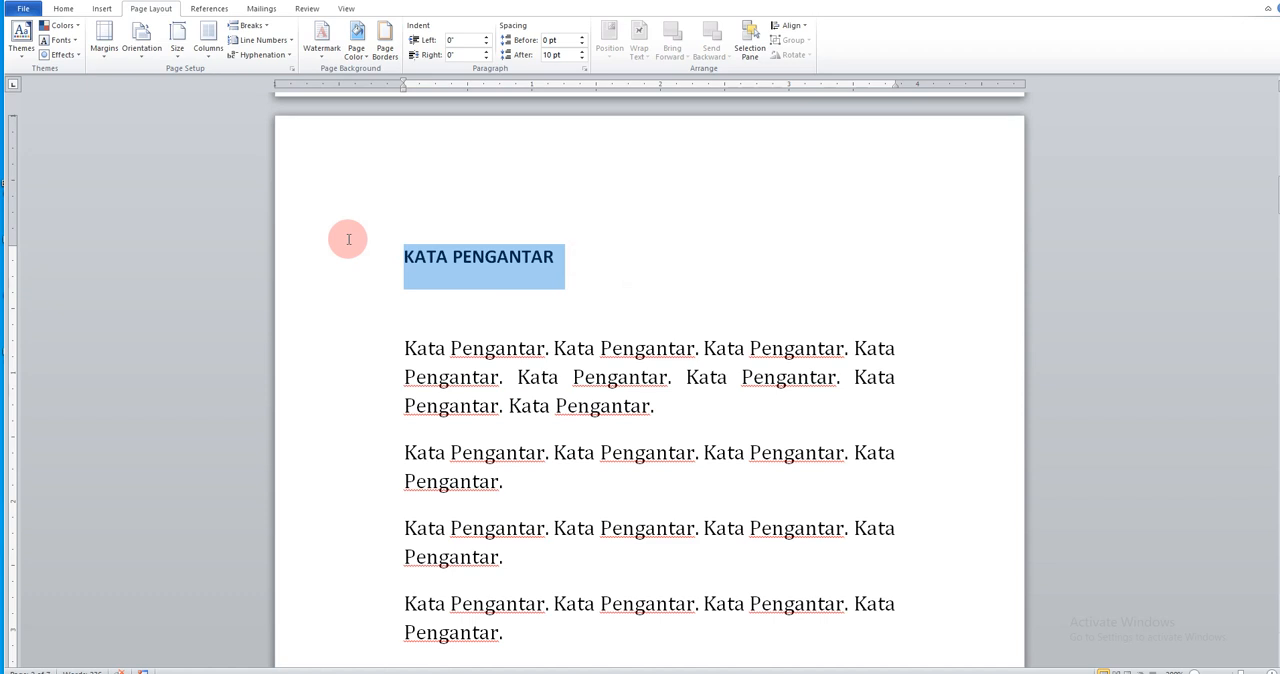
{"action": "left_click", "coordinate": [61, 9]}
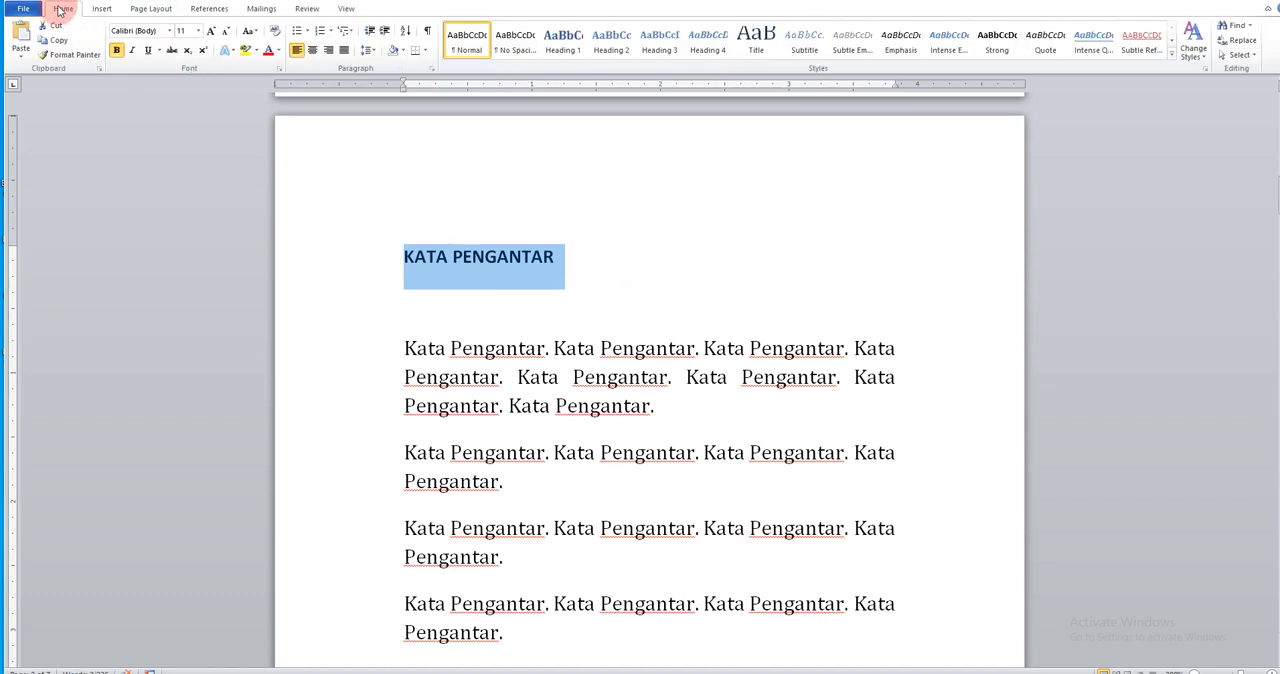
{"action": "left_click", "coordinate": [565, 42]}
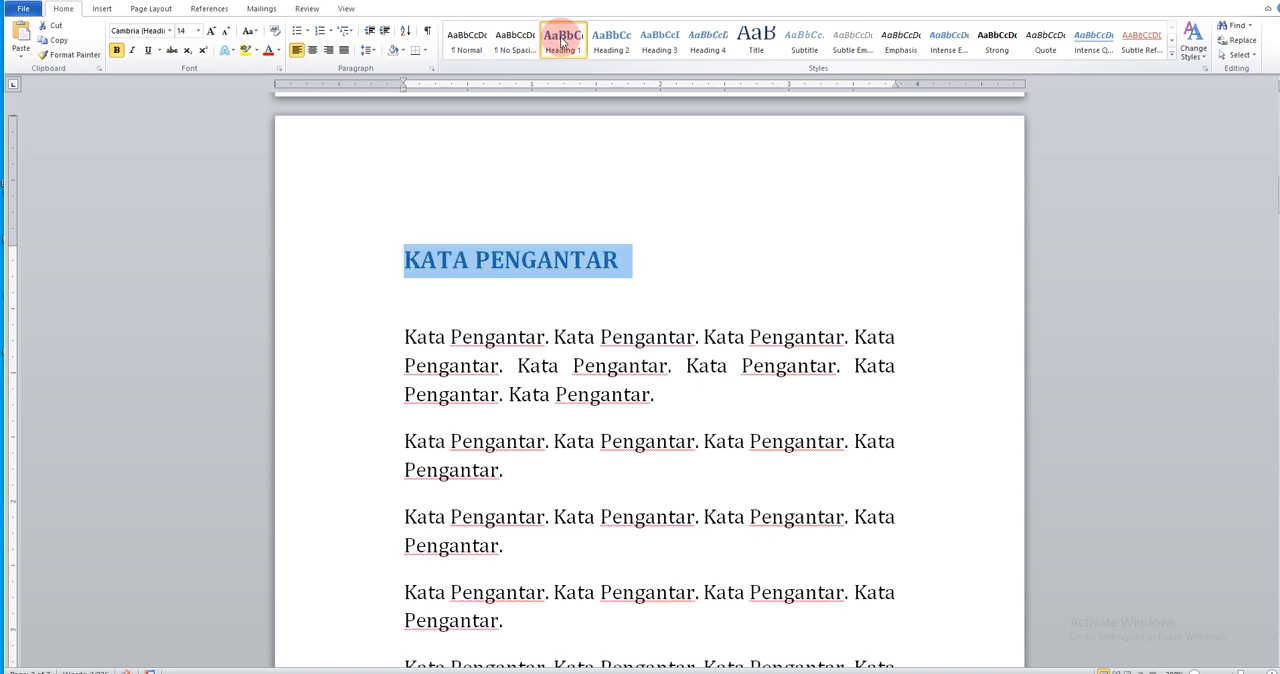
{"action": "left_click", "coordinate": [508, 264]}
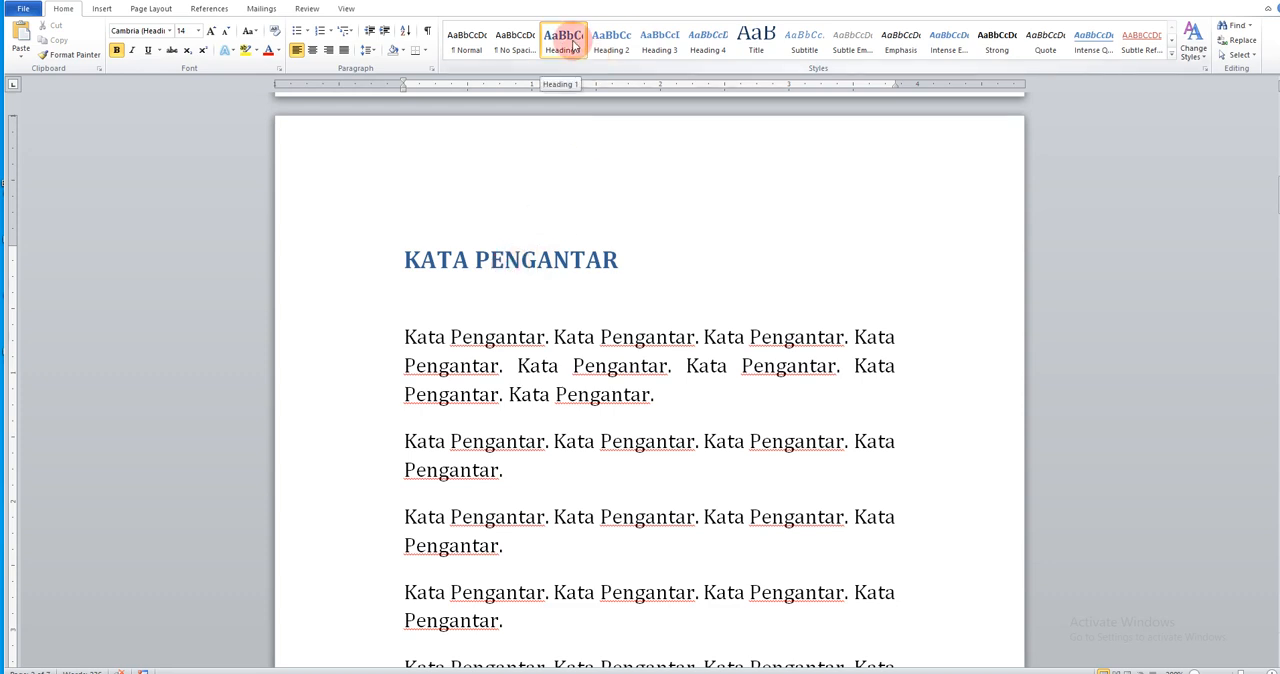
Change the KATA PENGANTAR heading's font color to black and center it on the page
{"action": "left_click", "coordinate": [316, 265]}
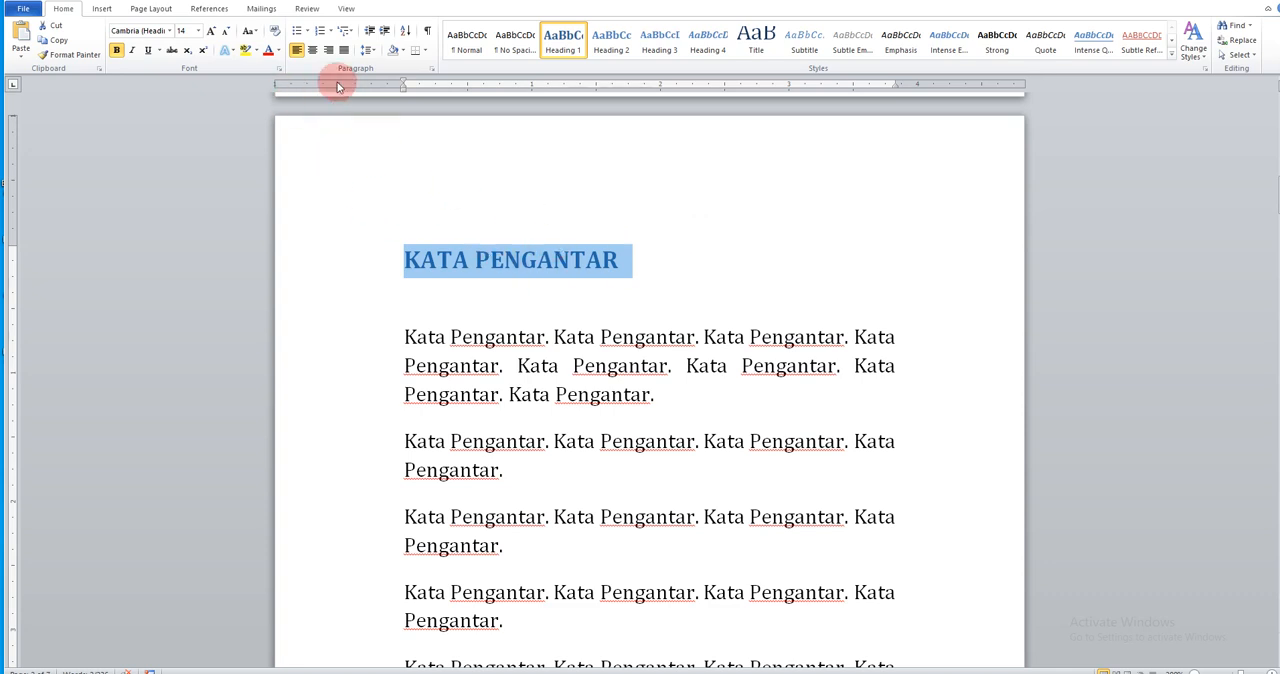
{"action": "left_click", "coordinate": [279, 53]}
{"action": "left_click", "coordinate": [275, 70]}
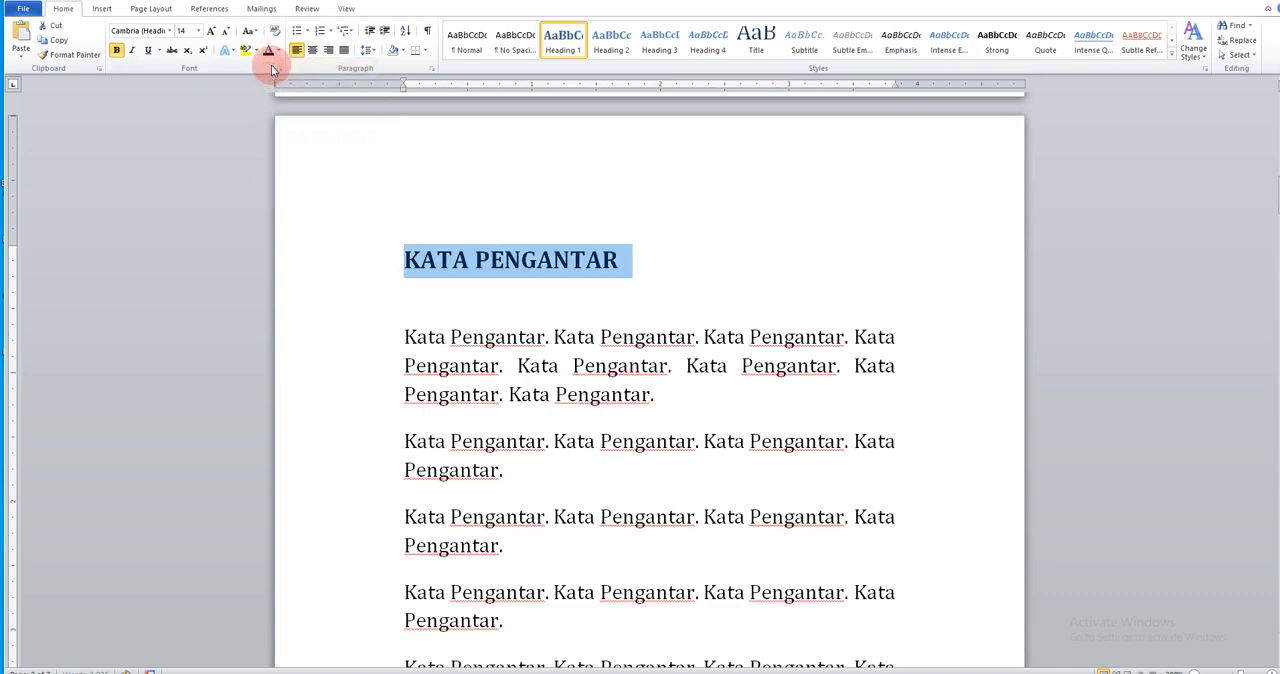
{"action": "left_click", "coordinate": [313, 50]}
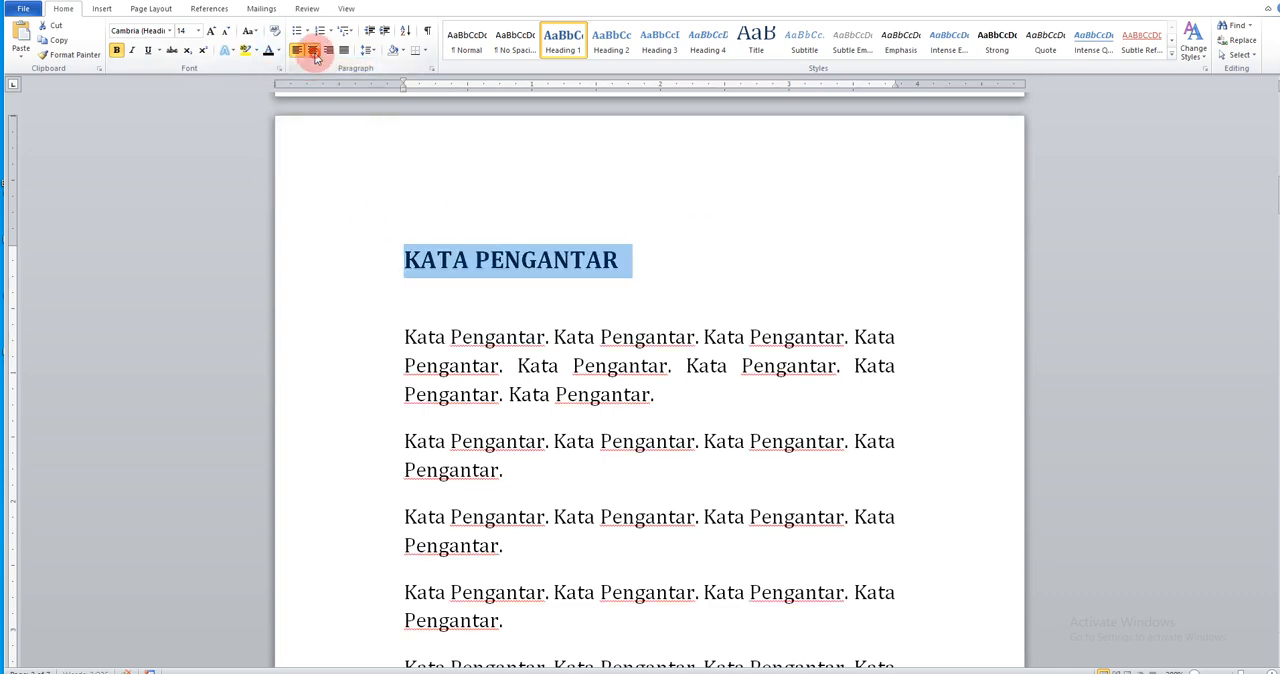
{"action": "left_click", "coordinate": [592, 292]}
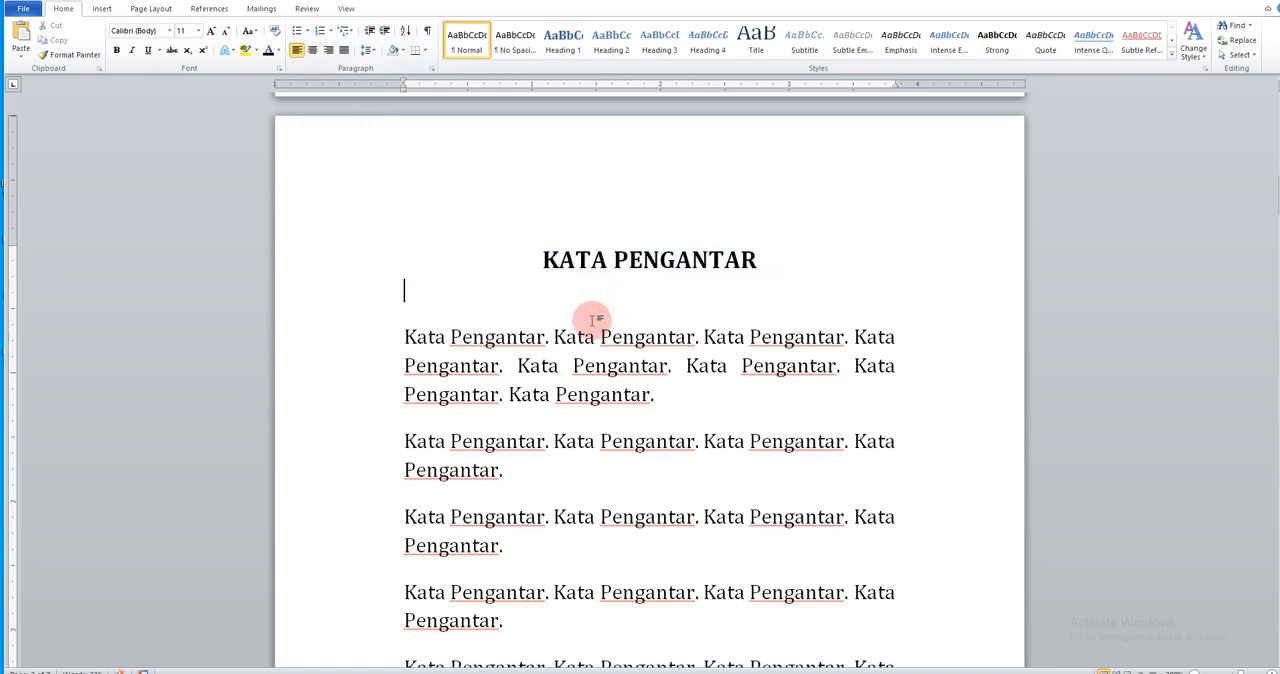
Format the PRAKATA title with the Heading 1 style, centered alignment and black font color
{"action": "scroll", "coordinate": [592, 320], "scroll_direction": "down", "scroll_amount": 5}
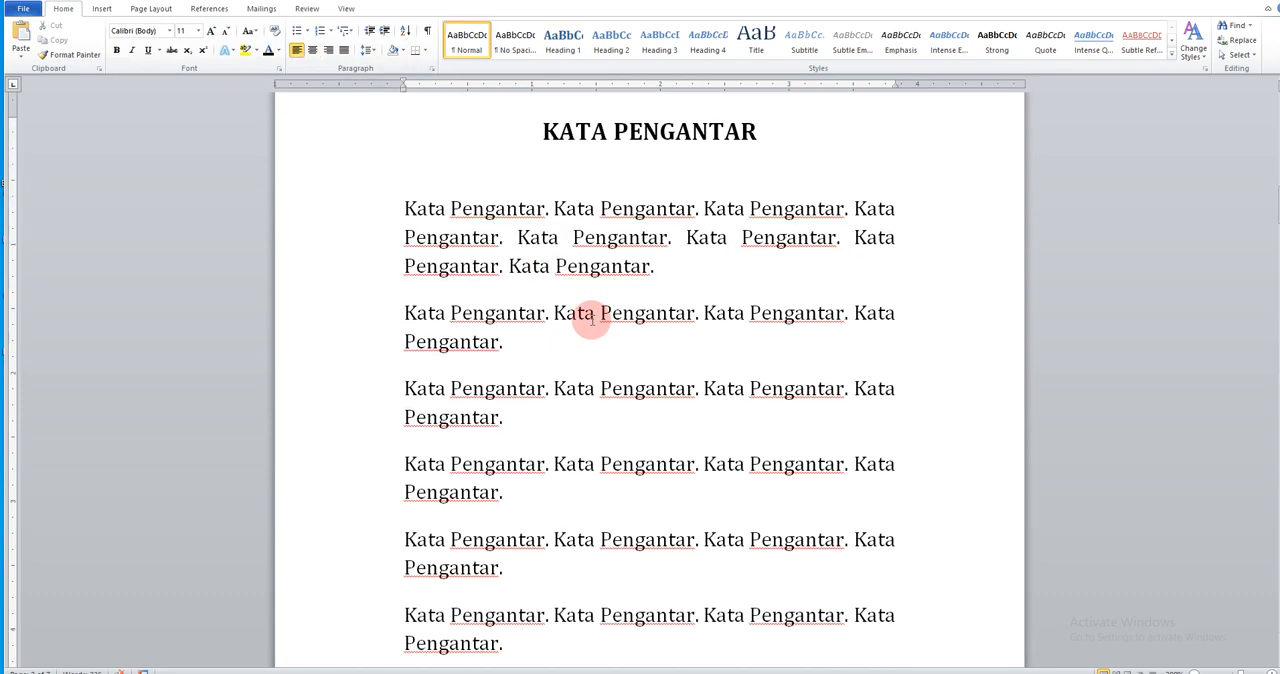
{"action": "scroll", "coordinate": [592, 320], "scroll_direction": "down", "scroll_amount": 20}
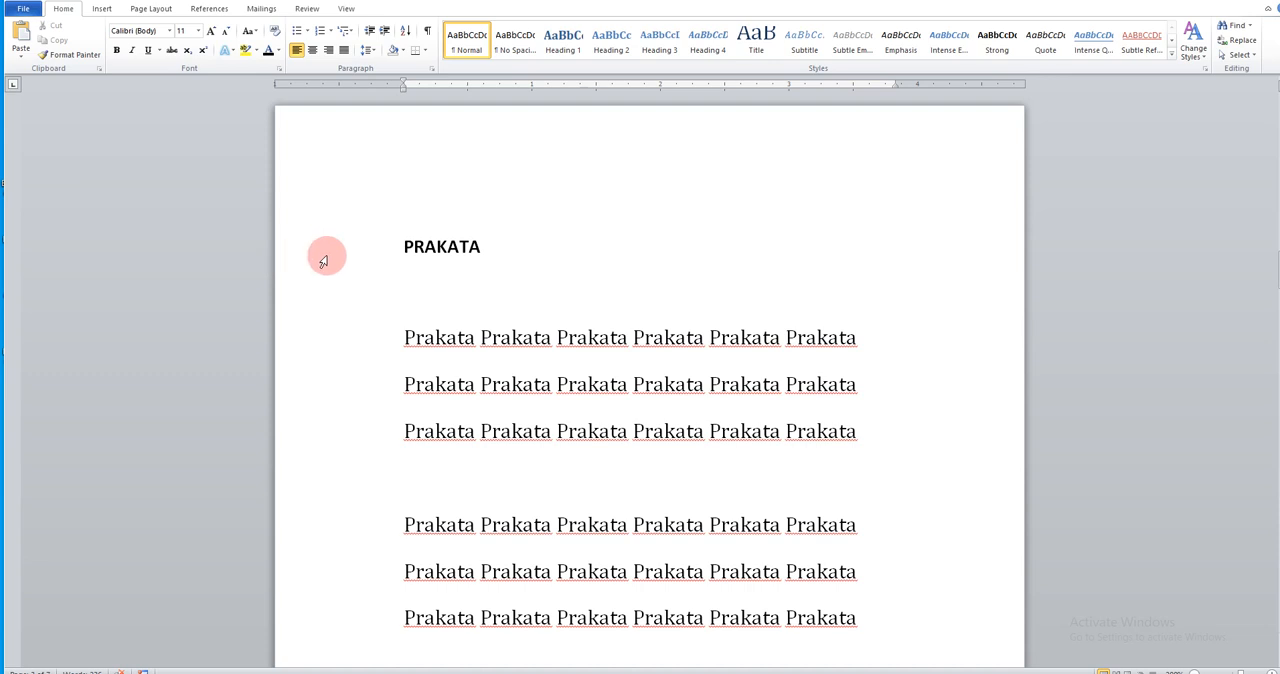
{"action": "left_click_drag", "start_coordinate": [574, 251], "coordinate": [384, 246]}
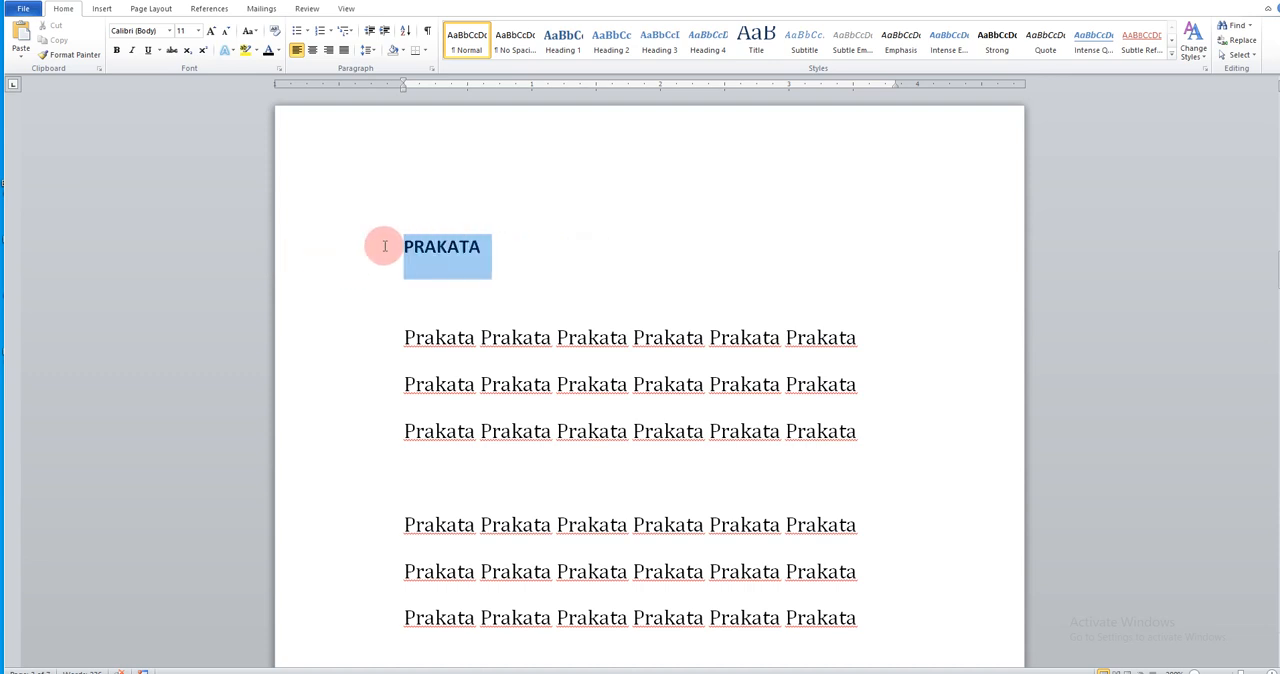
{"action": "left_click", "coordinate": [548, 45]}
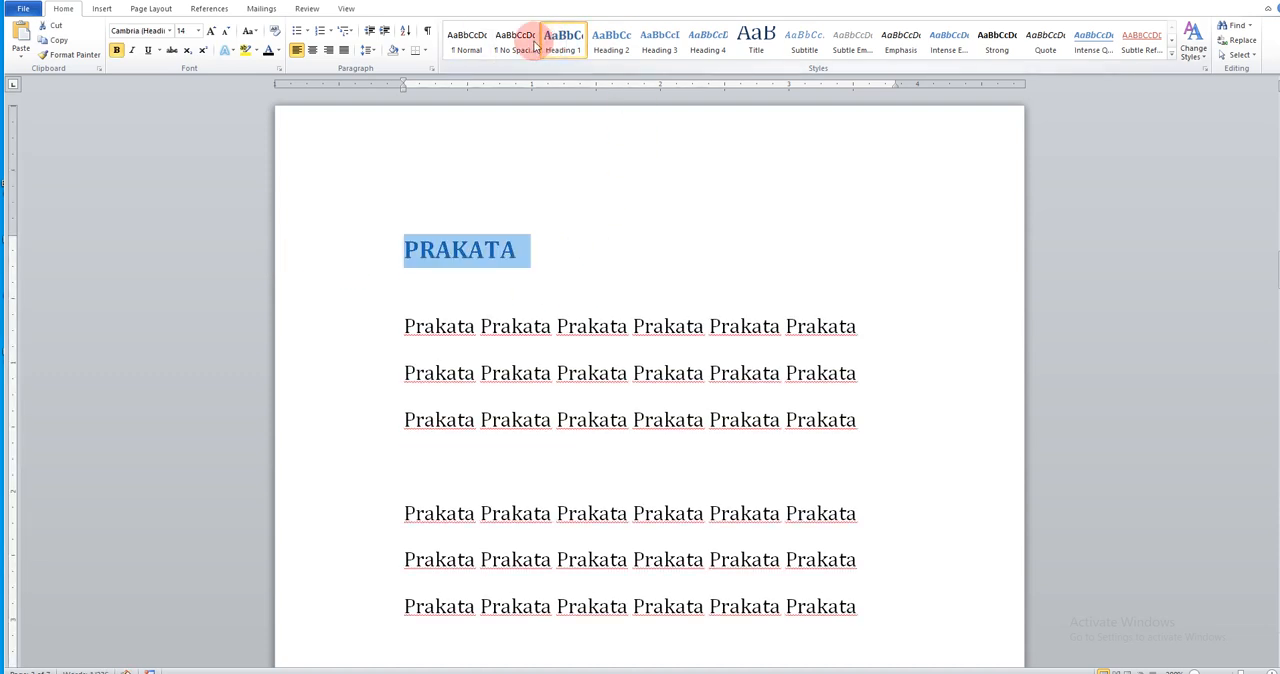
{"action": "left_click", "coordinate": [313, 50]}
{"action": "left_click", "coordinate": [268, 50]}
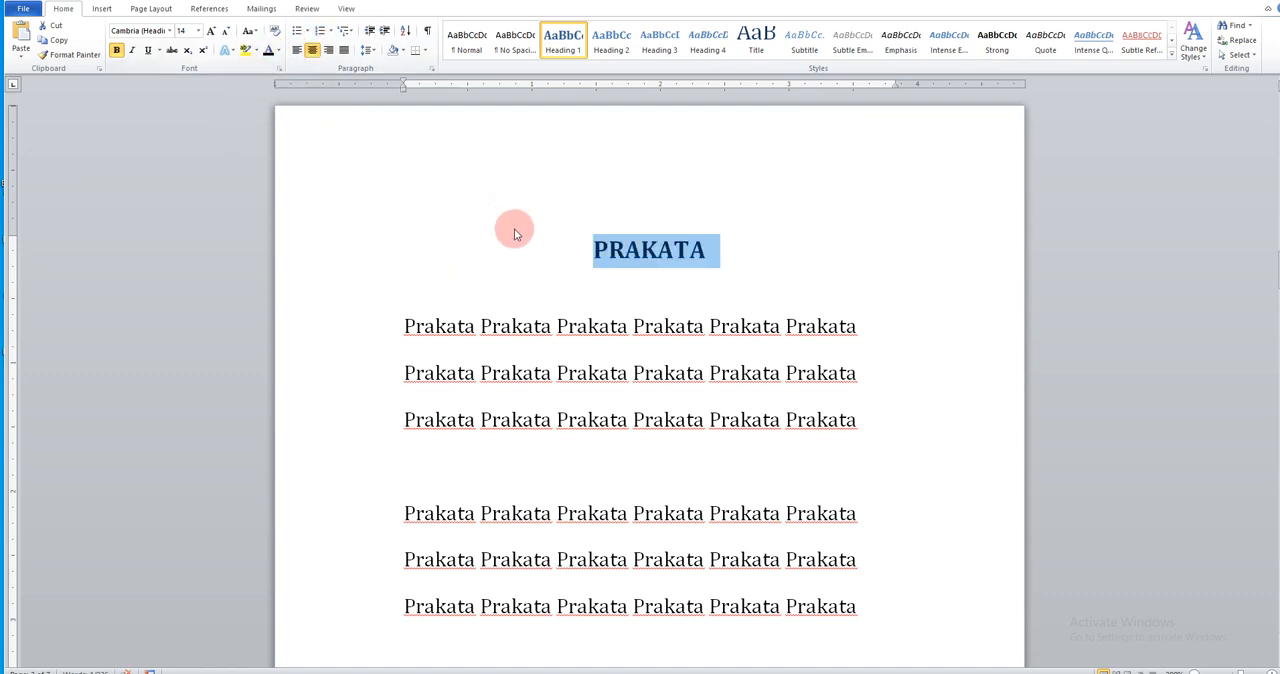
{"action": "left_click", "coordinate": [607, 286]}
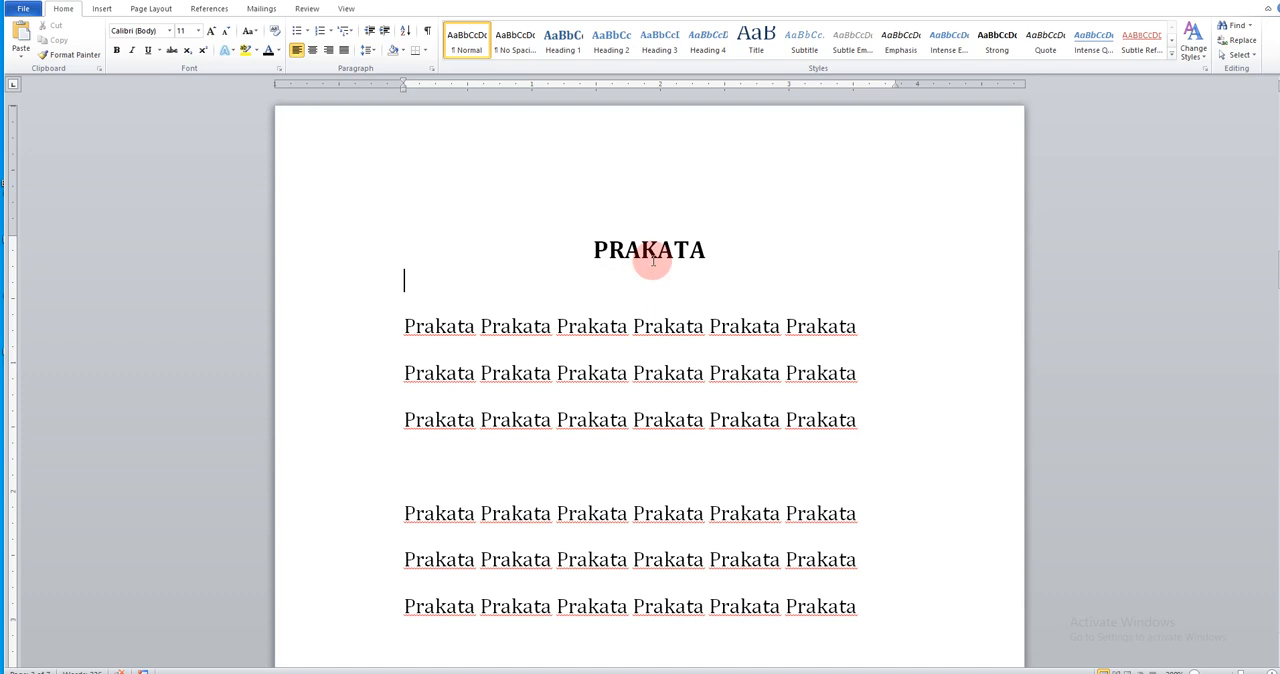
{"action": "left_click", "coordinate": [638, 251]}
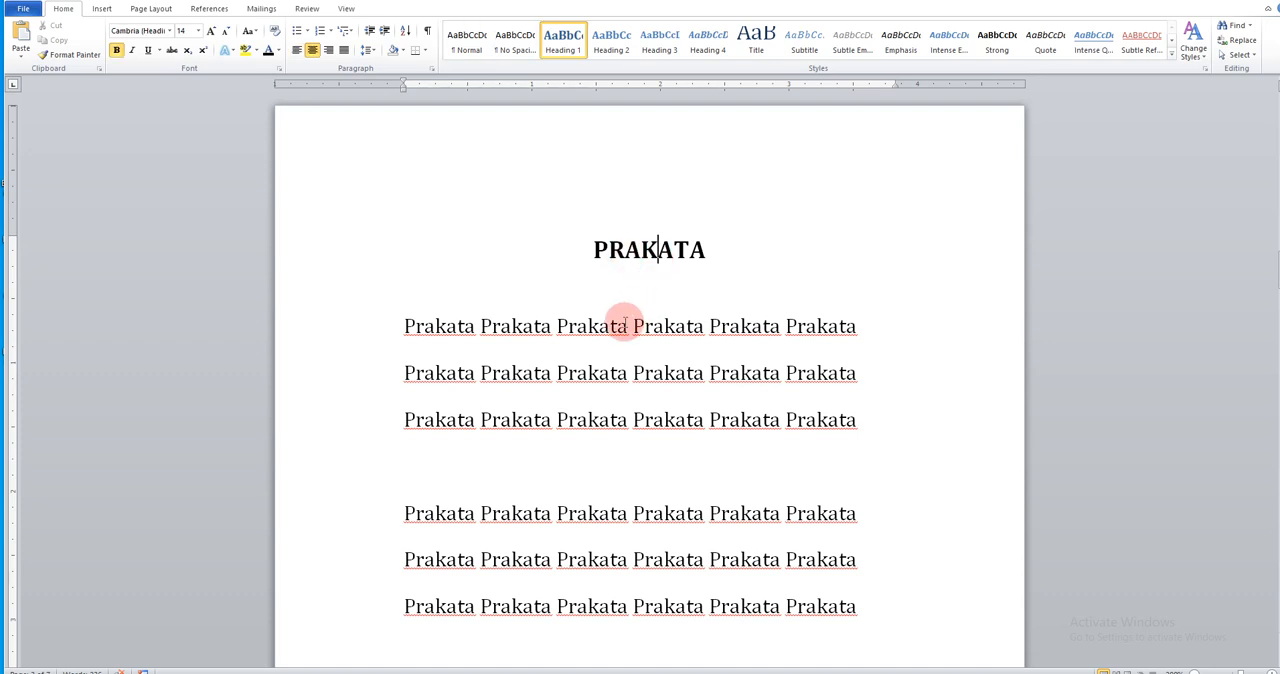
Give the DAFTAR ISI title the Heading 1 style, center it and color its text black
{"action": "scroll", "coordinate": [624, 320], "scroll_direction": "down", "scroll_amount": 10}
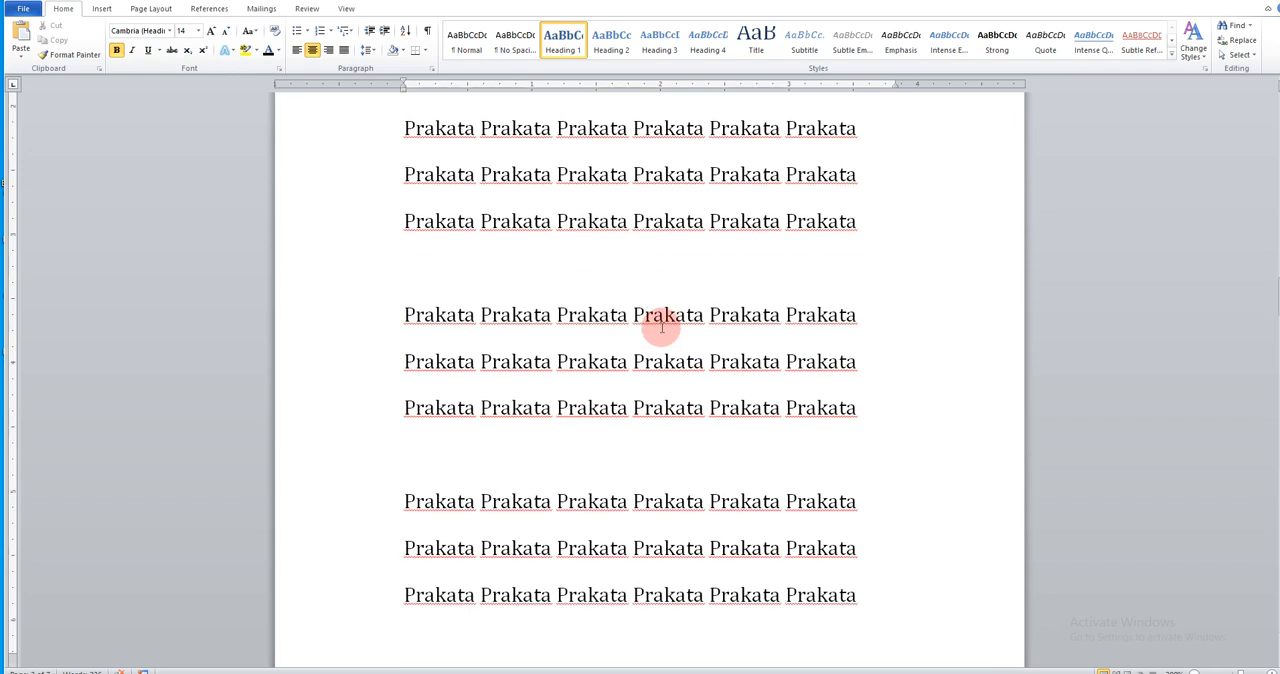
{"action": "scroll", "coordinate": [661, 327], "scroll_direction": "down", "scroll_amount": 5}
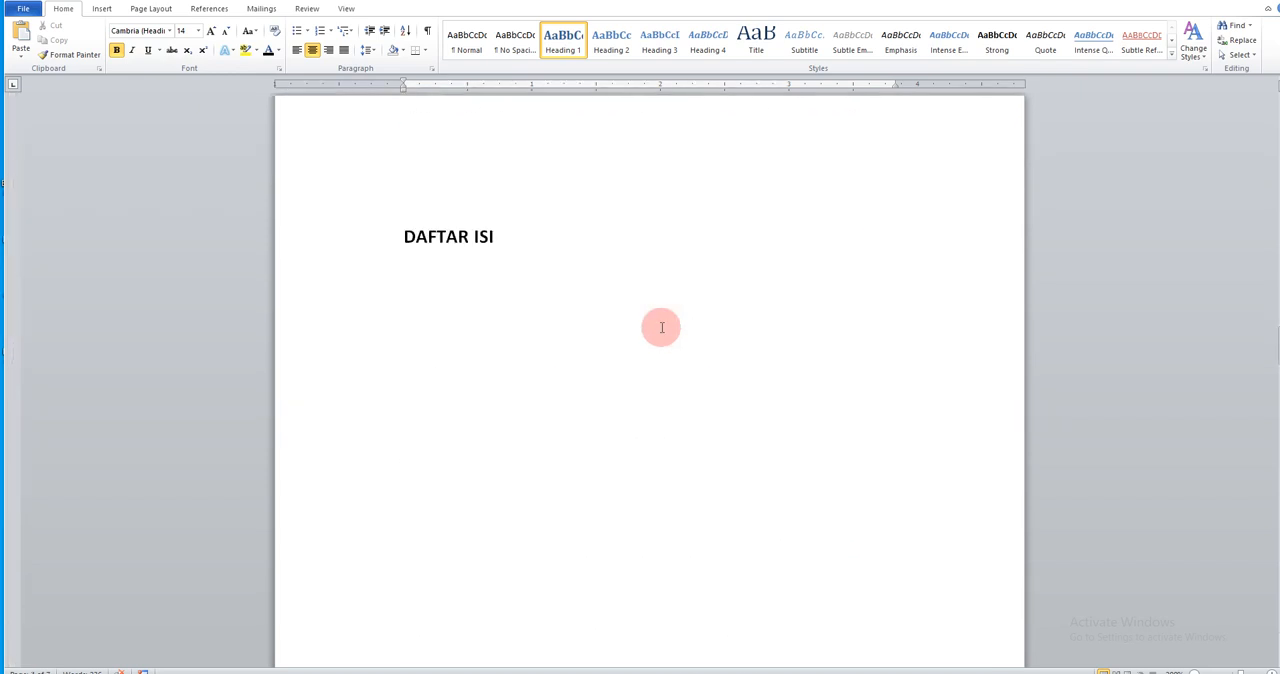
{"action": "left_click", "coordinate": [497, 202]}
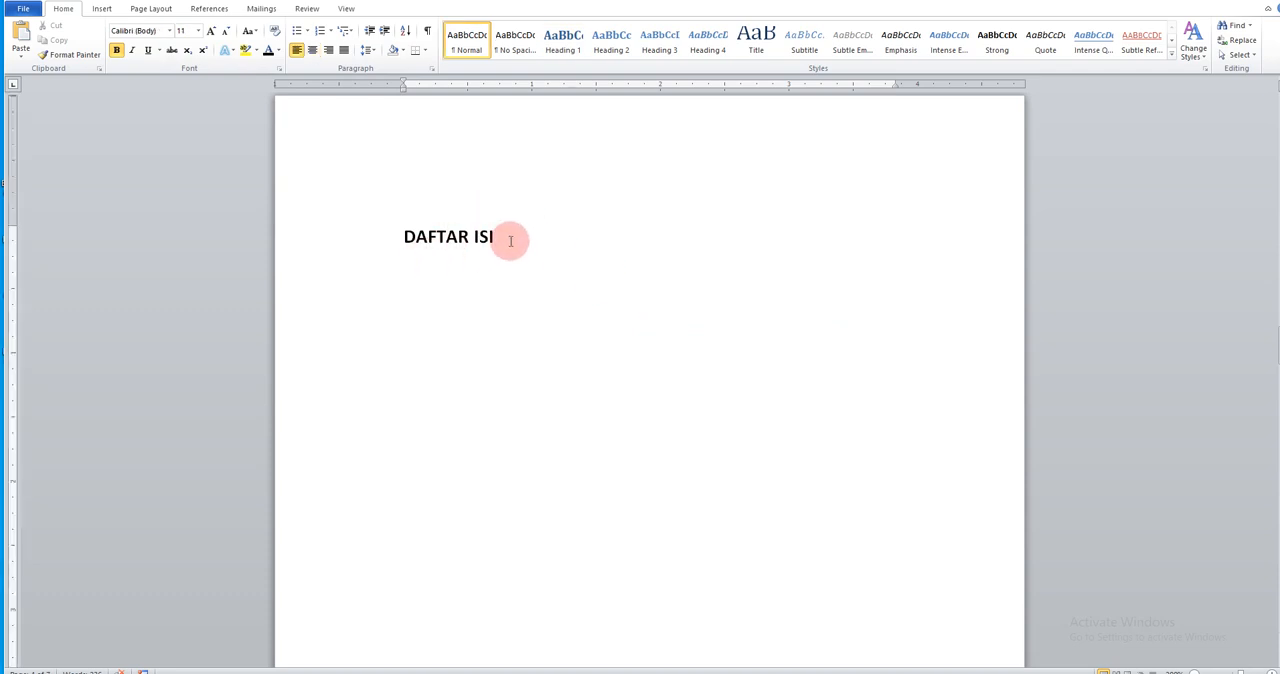
{"action": "left_click_drag", "start_coordinate": [515, 238], "coordinate": [423, 229]}
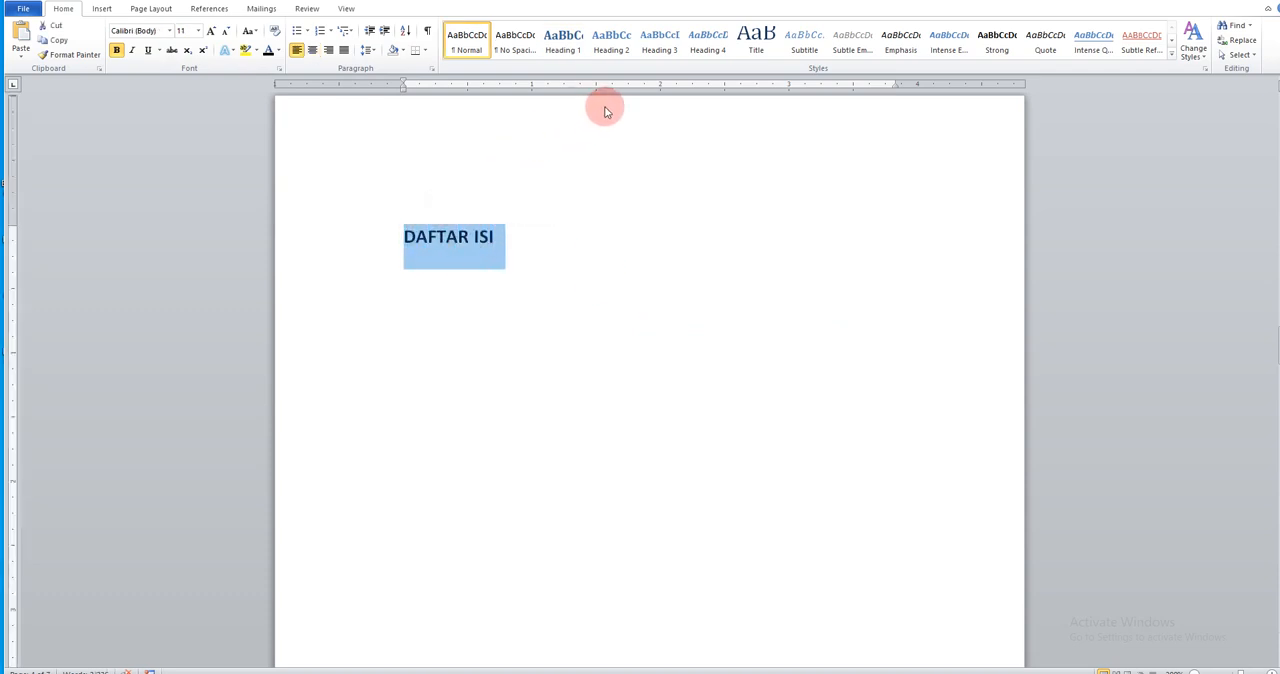
{"action": "left_click", "coordinate": [565, 50]}
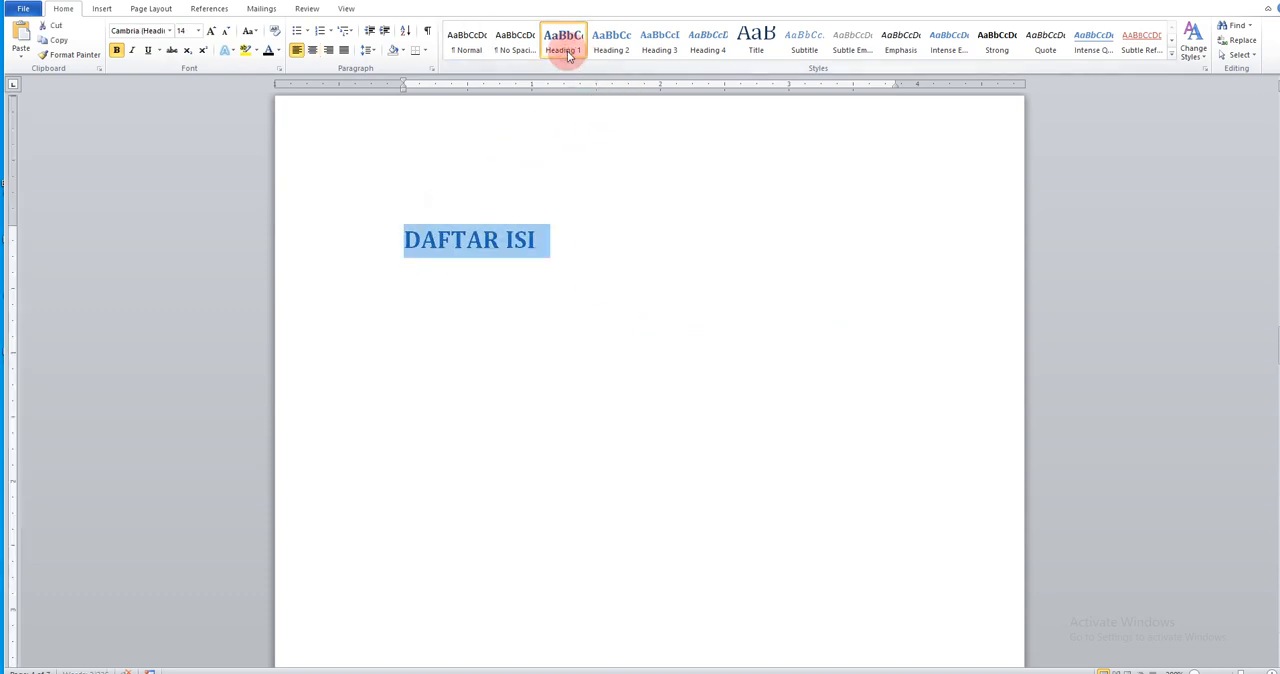
{"action": "left_click", "coordinate": [313, 51]}
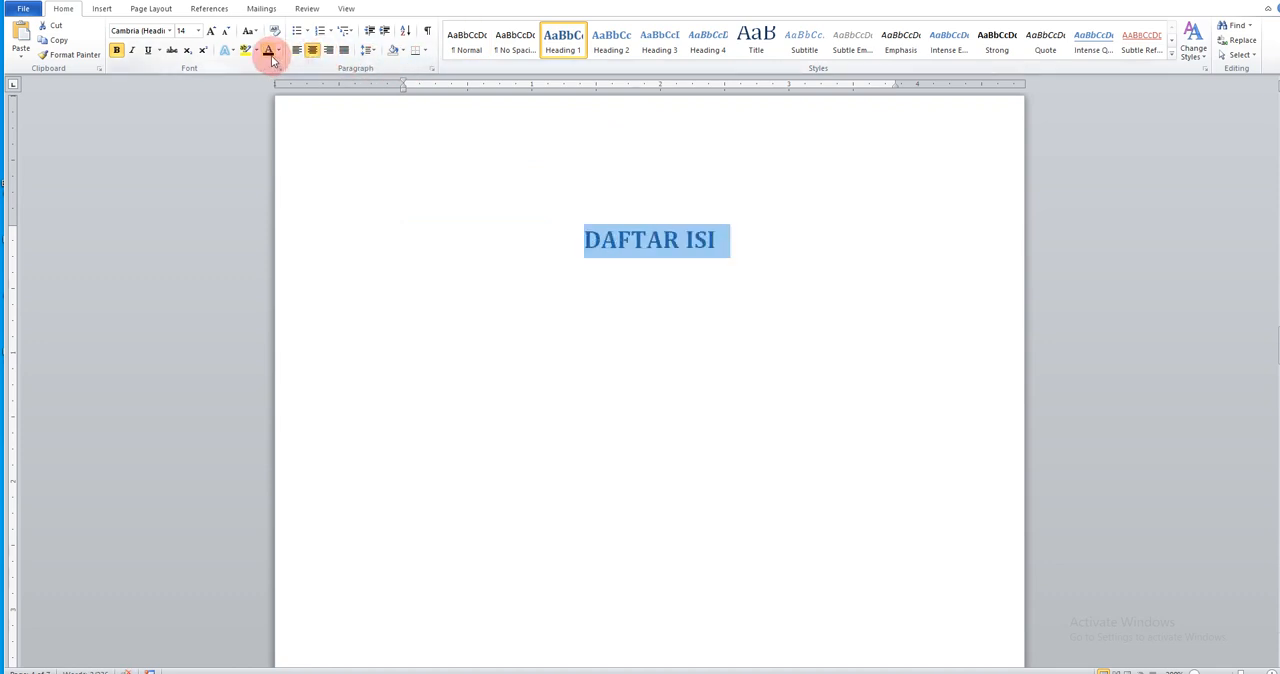
{"action": "left_click", "coordinate": [272, 58]}
{"action": "left_click", "coordinate": [651, 315]}
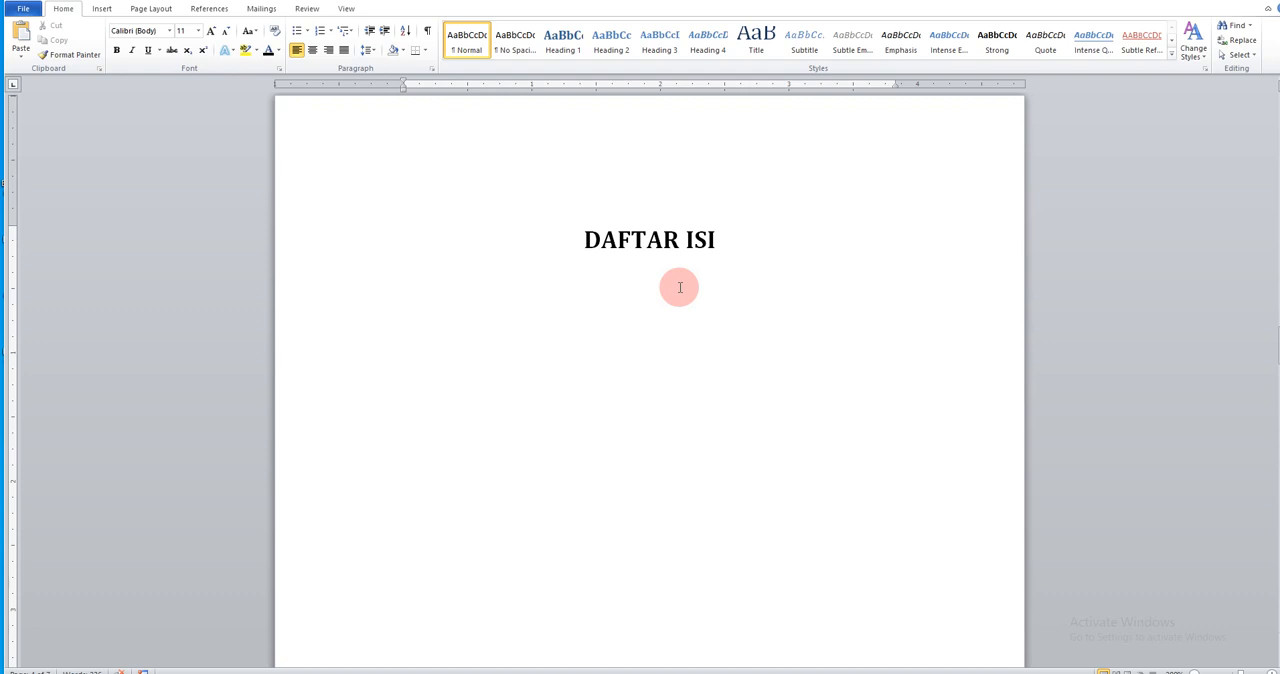
Insert a page break before the BAB I ARTI MENULIS title so the chapter starts on a new page
{"action": "scroll", "coordinate": [679, 288], "scroll_direction": "down", "scroll_amount": 15}
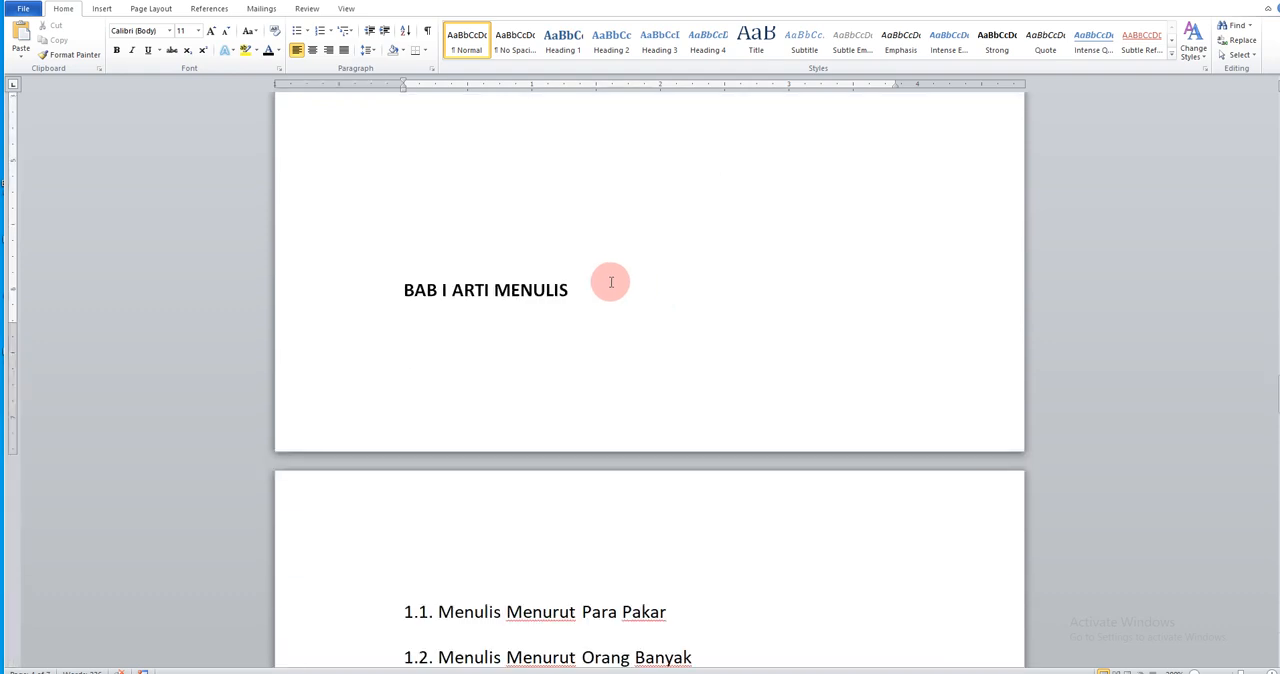
{"action": "left_click", "coordinate": [560, 252]}
{"action": "key", "text": "ctrl+Return"}
{"action": "scroll", "coordinate": [560, 252], "scroll_direction": "down", "scroll_amount": 5}
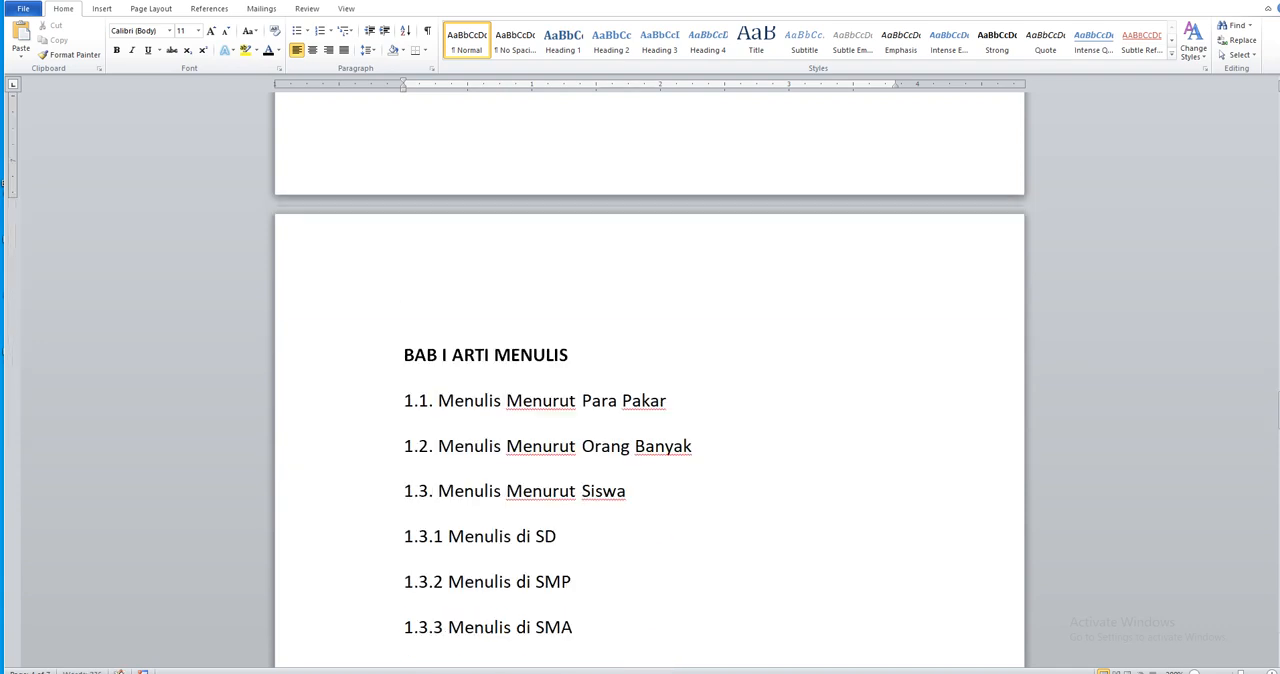
{"action": "scroll", "coordinate": [560, 252], "scroll_direction": "down", "scroll_amount": 1}
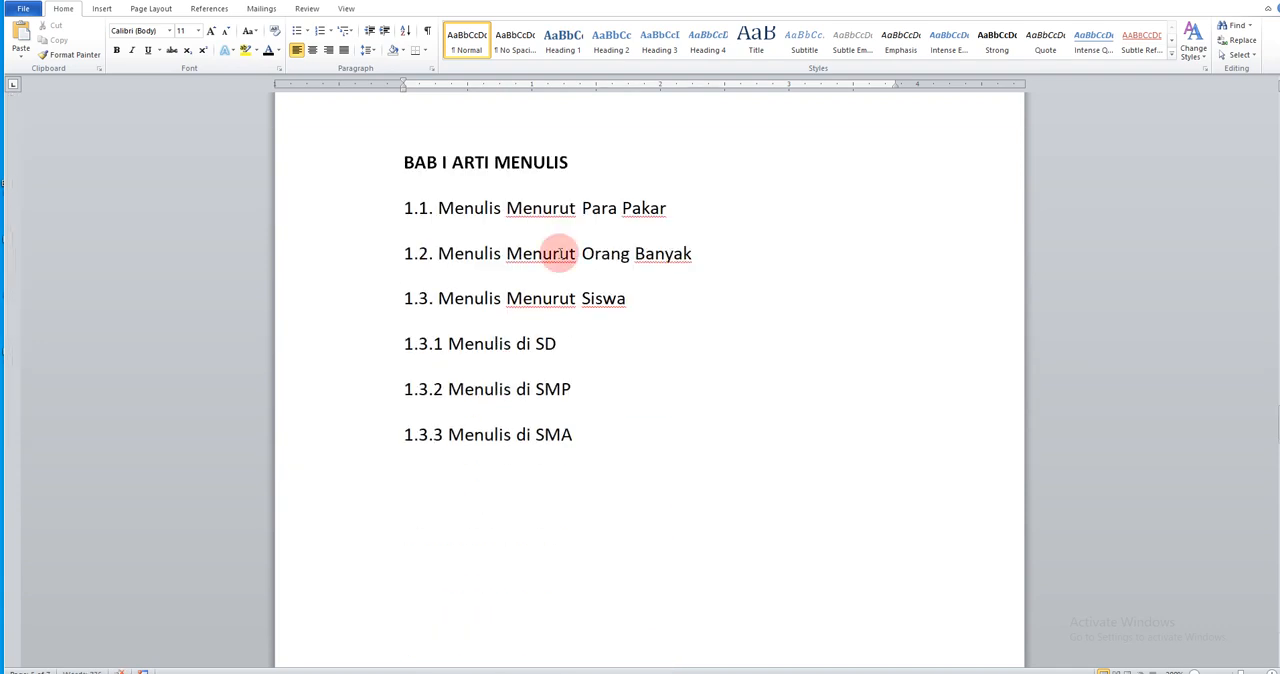
{"action": "left_click", "coordinate": [430, 208]}
{"action": "type", "text": "."}
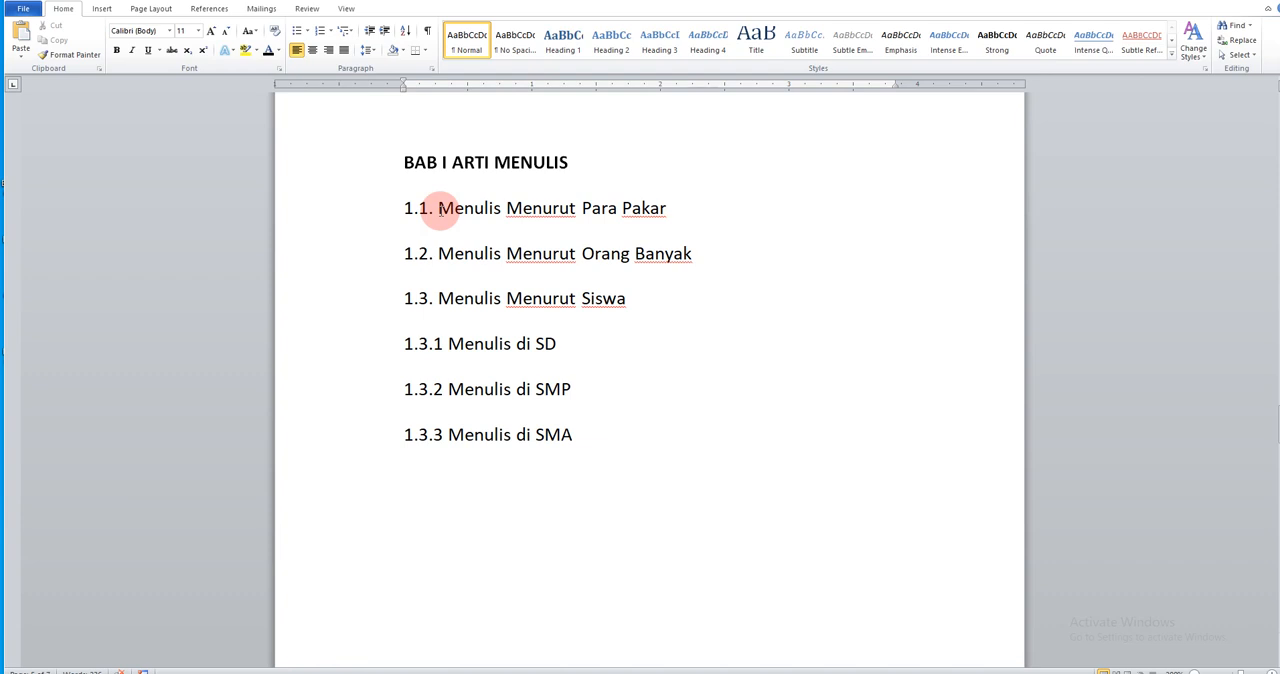
Apply the Heading 1 style to the BAB I ARTI MENULIS title and Heading 2 to its subsections 1.1 to 1.3
{"action": "left_click", "coordinate": [326, 168]}
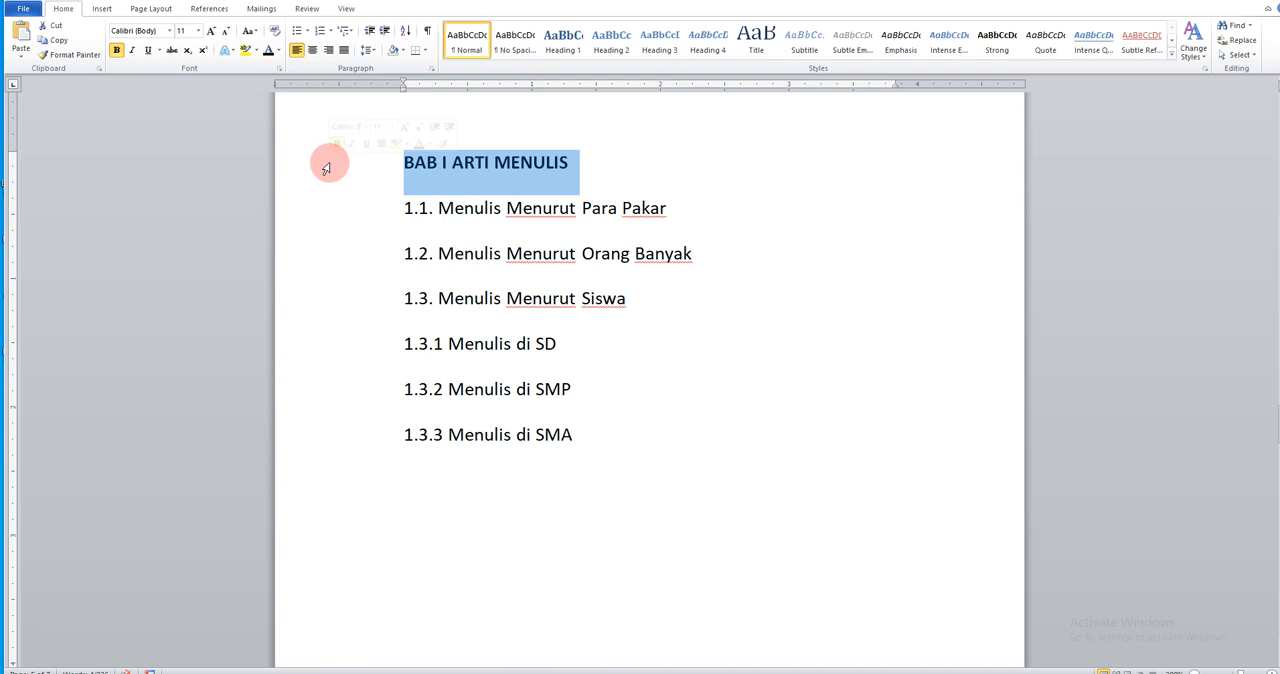
{"action": "left_click", "coordinate": [563, 50]}
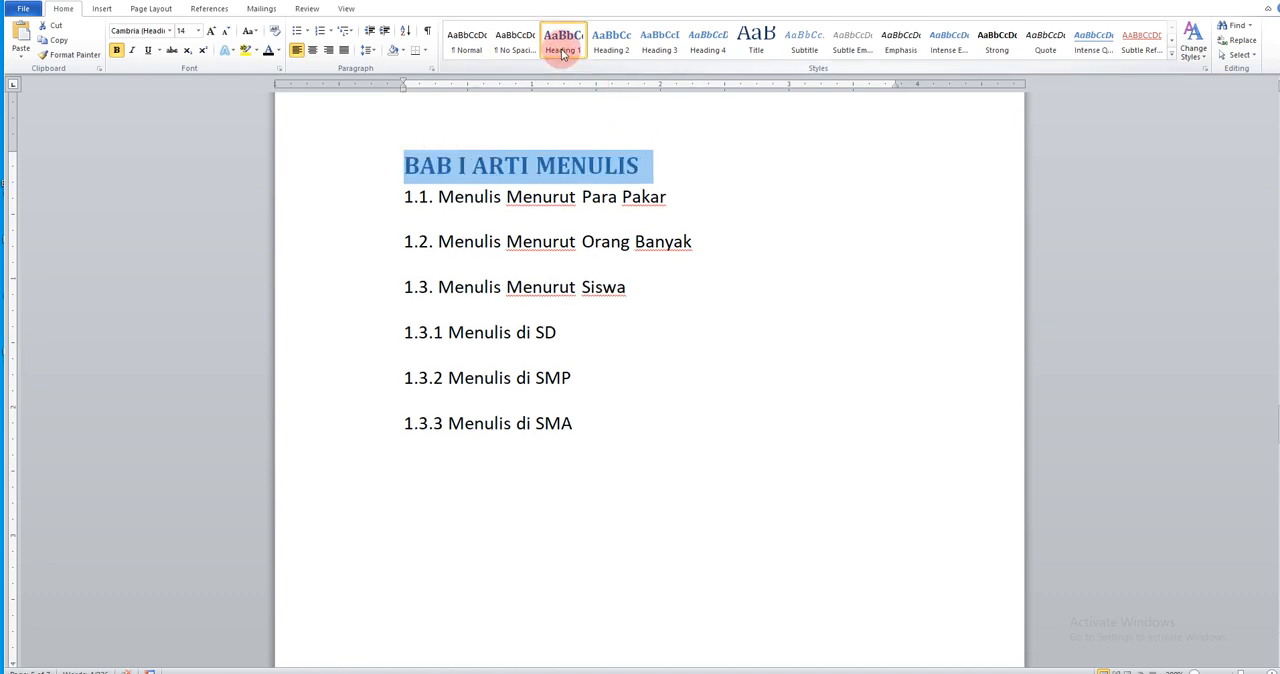
{"action": "left_click", "coordinate": [543, 198]}
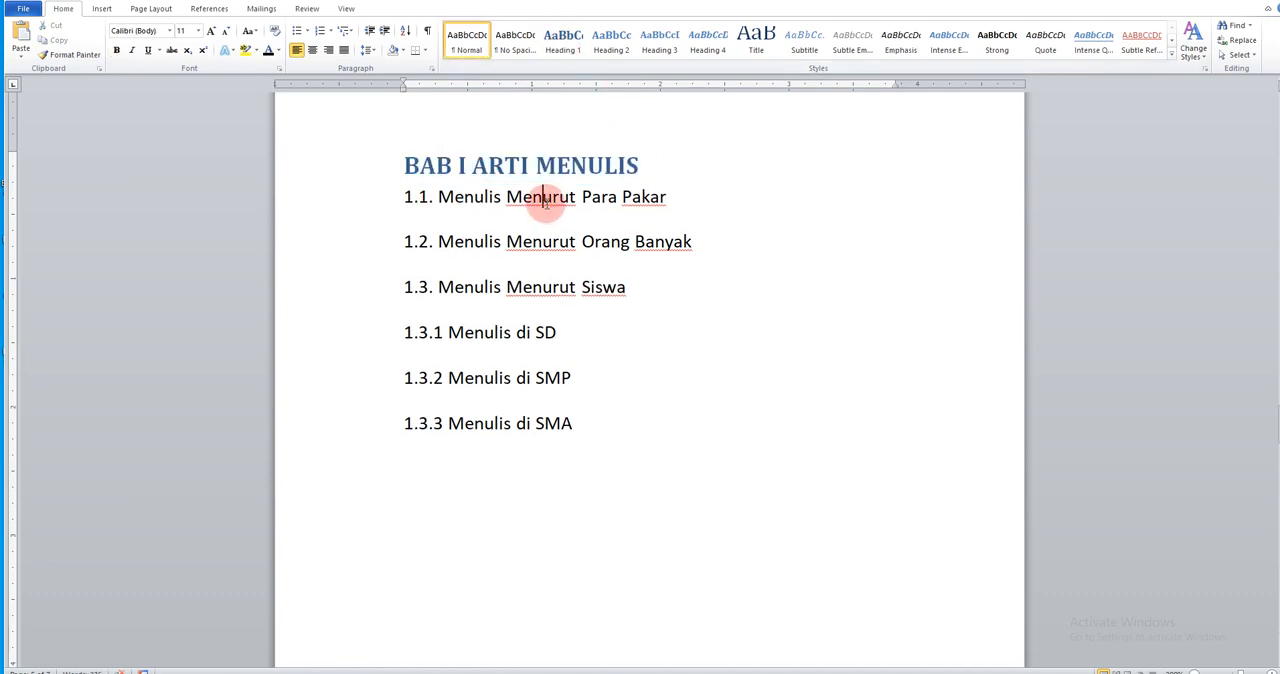
{"action": "left_click", "coordinate": [385, 197]}
{"action": "left_click_drag", "start_coordinate": [384, 198], "coordinate": [371, 304]}
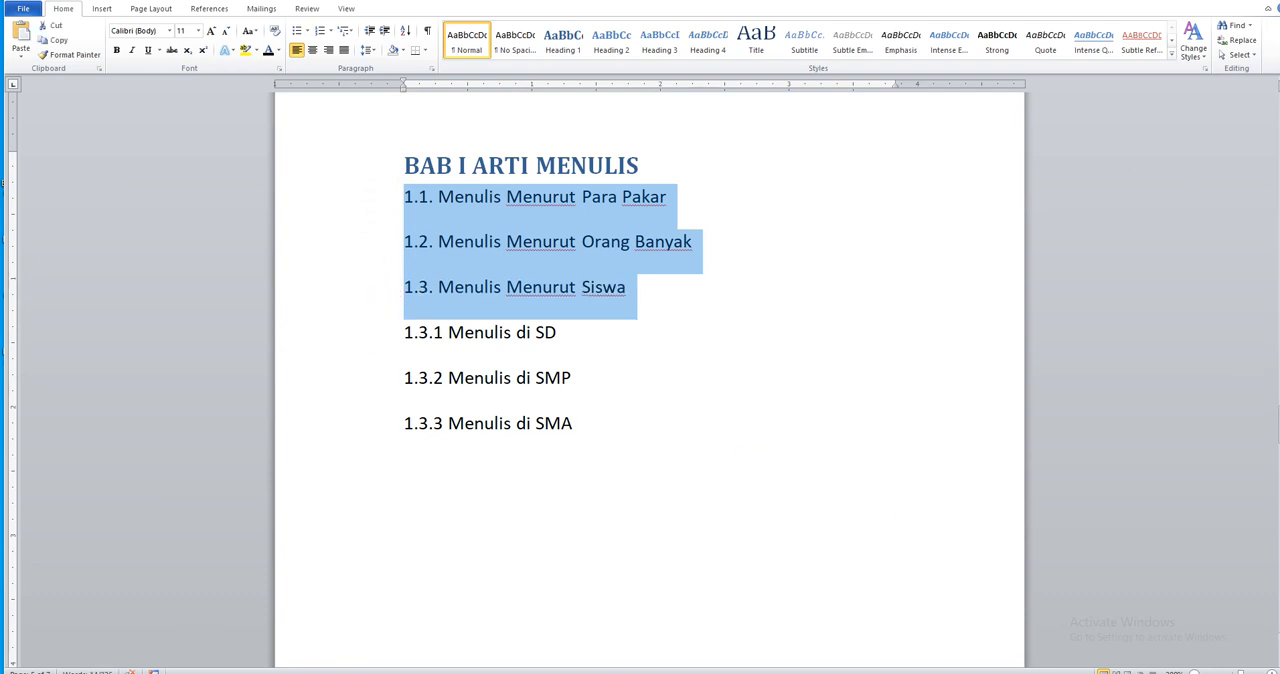
{"action": "left_click", "coordinate": [614, 44]}
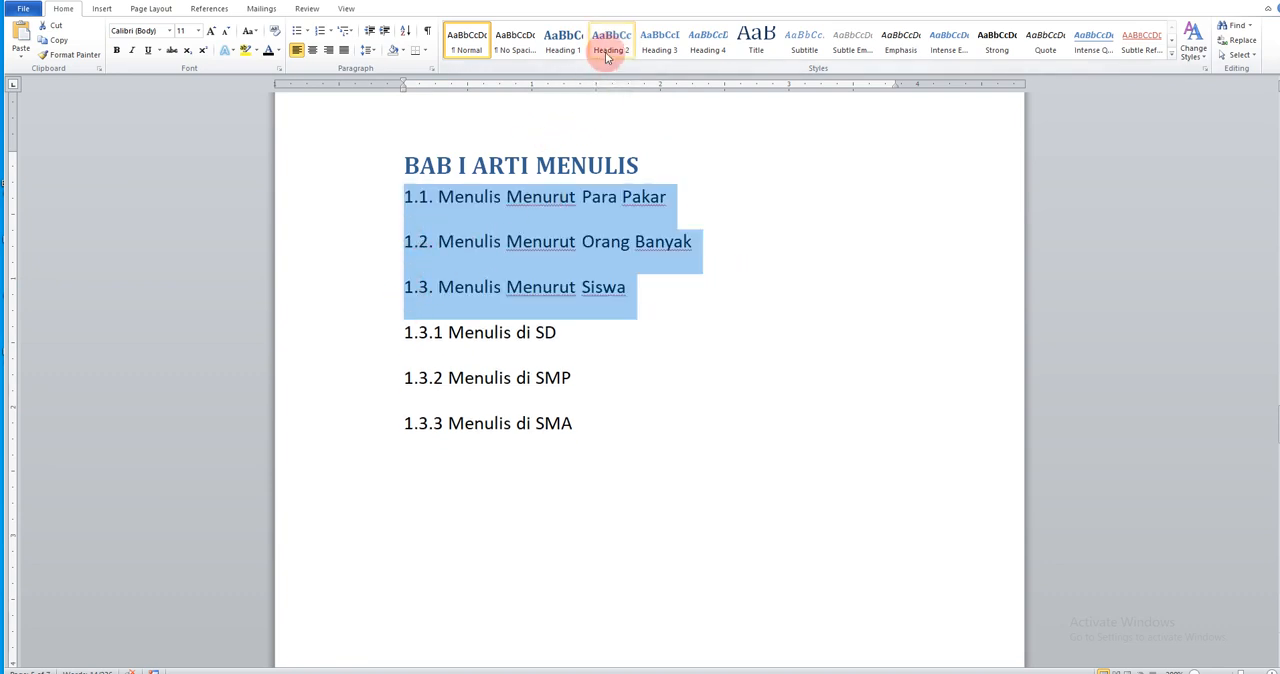
{"action": "left_click", "coordinate": [606, 57]}
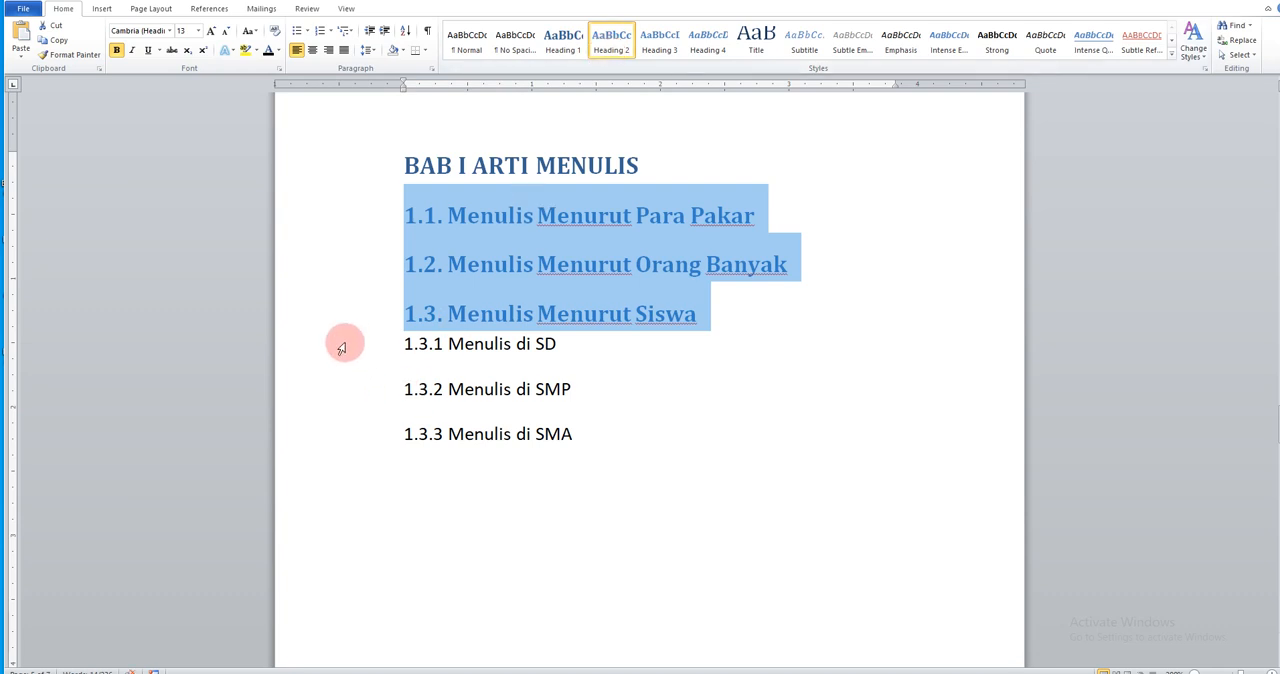
Apply the Heading 3 style to items 1.3.1 to 1.3.3 and indent them from the left margin
{"action": "left_click_drag", "start_coordinate": [341, 348], "coordinate": [353, 438]}
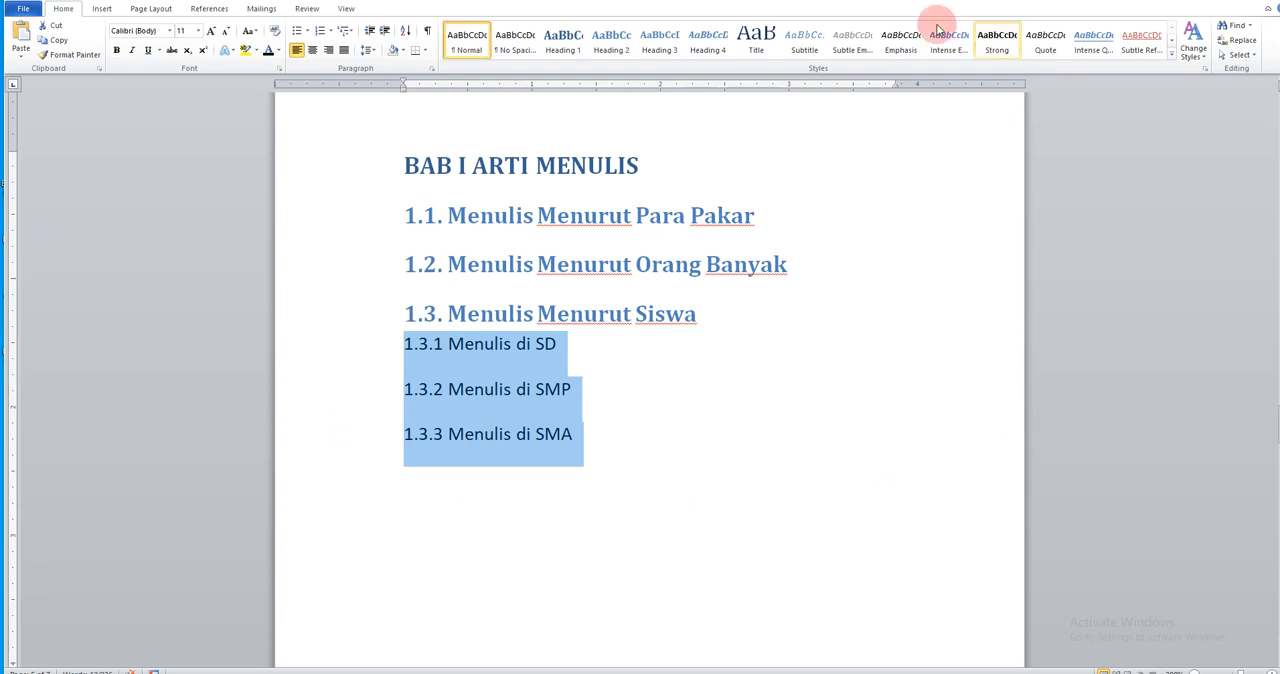
{"action": "left_click", "coordinate": [671, 45]}
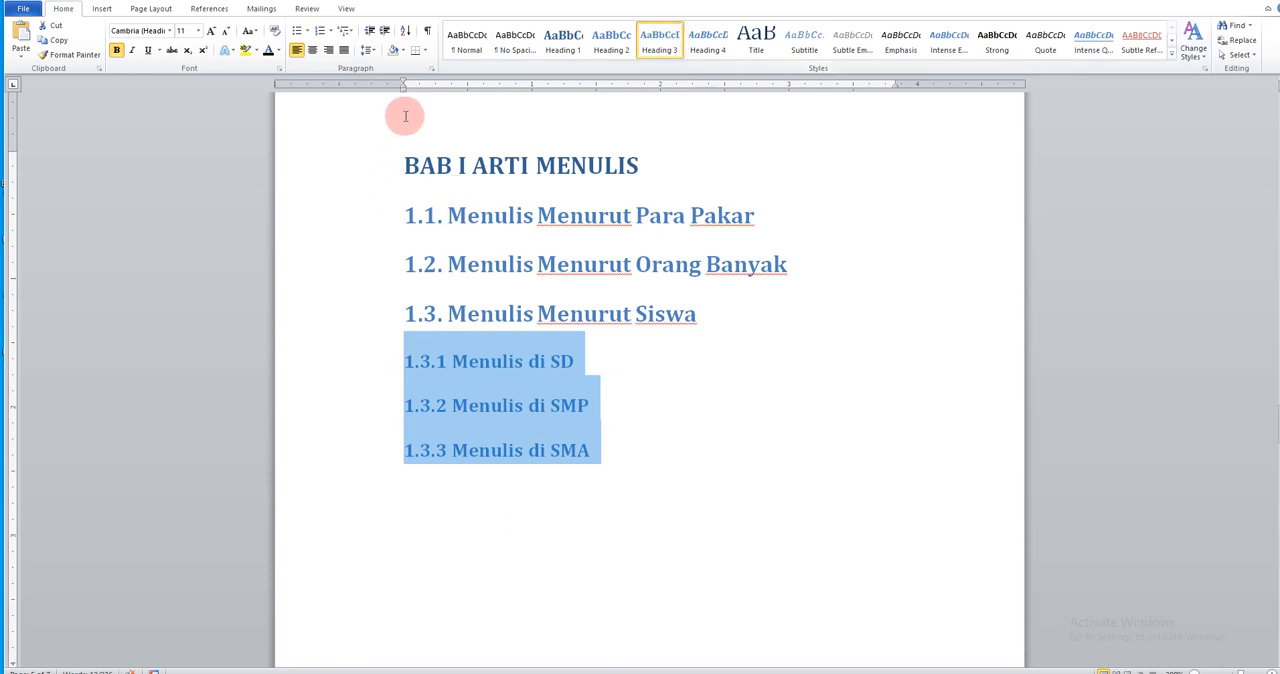
{"action": "left_click_drag", "start_coordinate": [404, 88], "coordinate": [452, 82]}
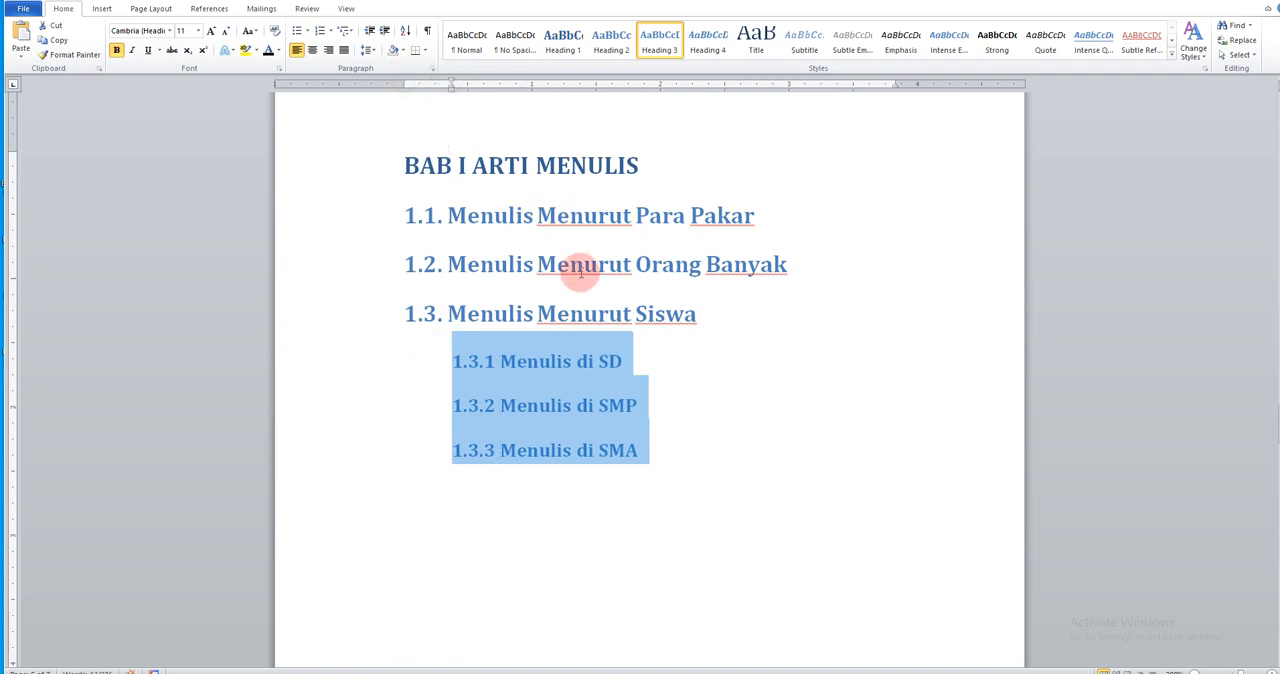
Change the font color of the BAB I title and all its subheadings to black
{"action": "left_click_drag", "start_coordinate": [360, 168], "coordinate": [424, 440]}
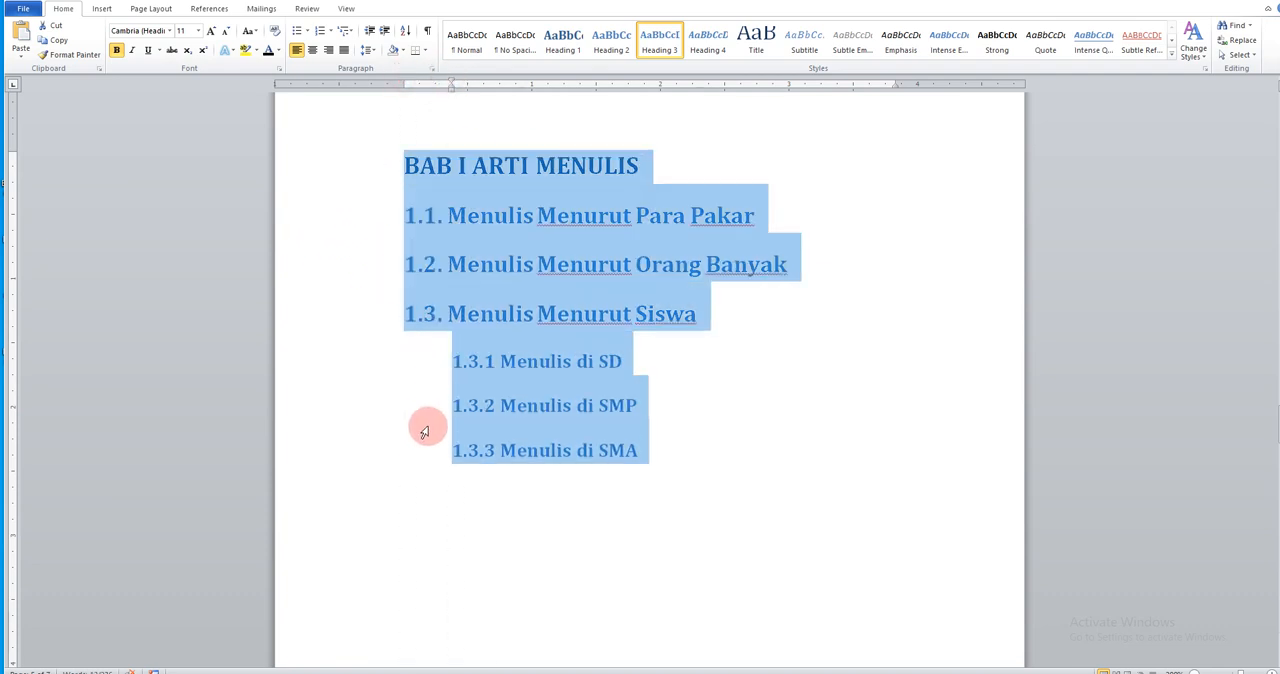
{"action": "left_click", "coordinate": [268, 50]}
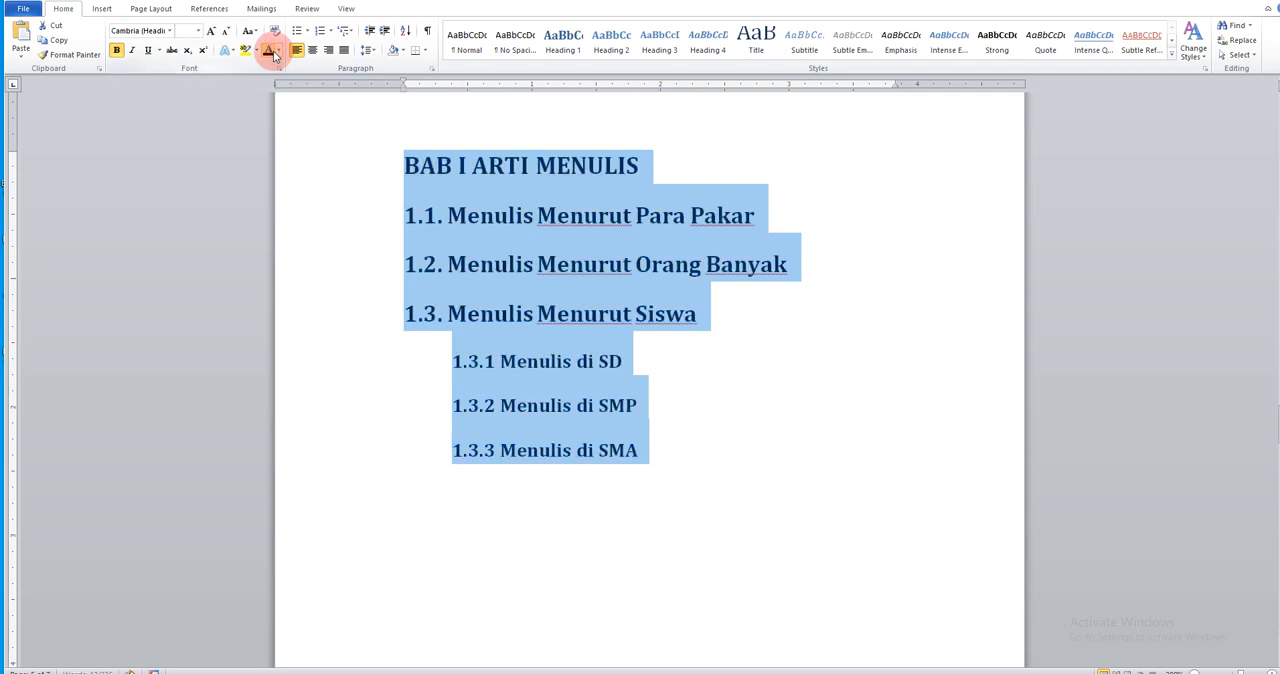
{"action": "left_click", "coordinate": [789, 314]}
Set the font size of subheadings 1.1 to 1.3 and 1.3.1 to 1.3.3 to 12
{"action": "left_click_drag", "start_coordinate": [365, 214], "coordinate": [355, 300]}
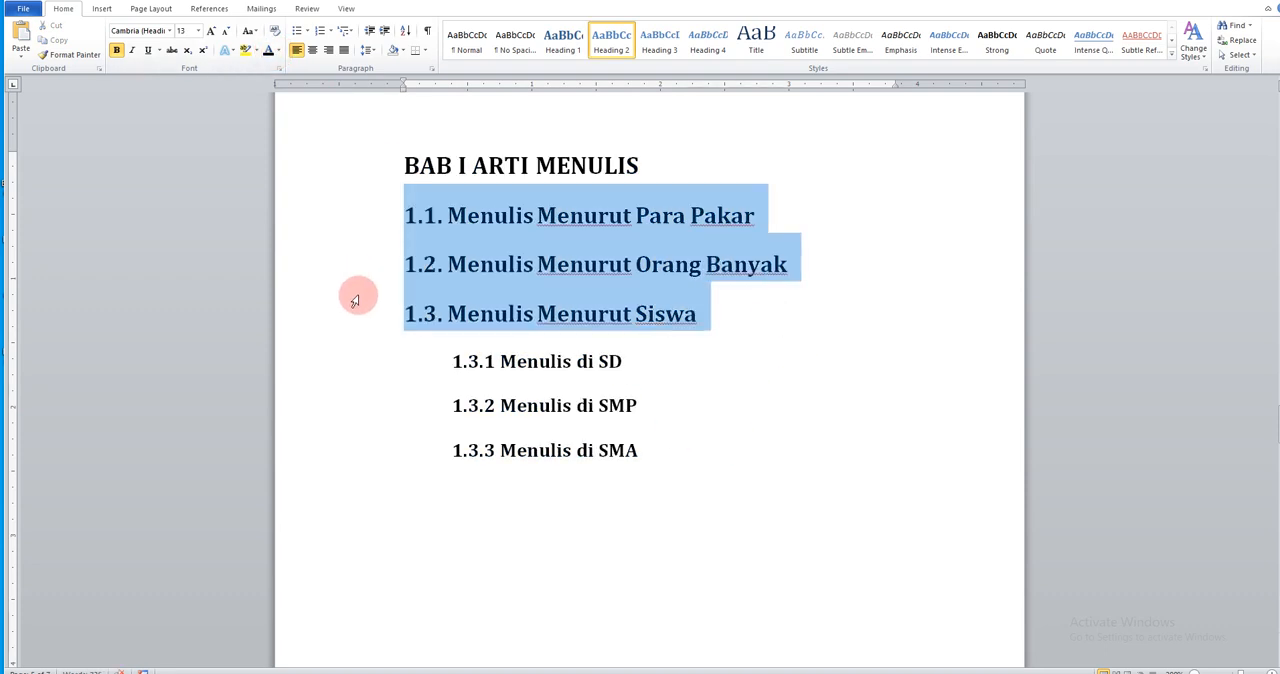
{"action": "left_click", "coordinate": [198, 31]}
{"action": "left_click", "coordinate": [184, 92]}
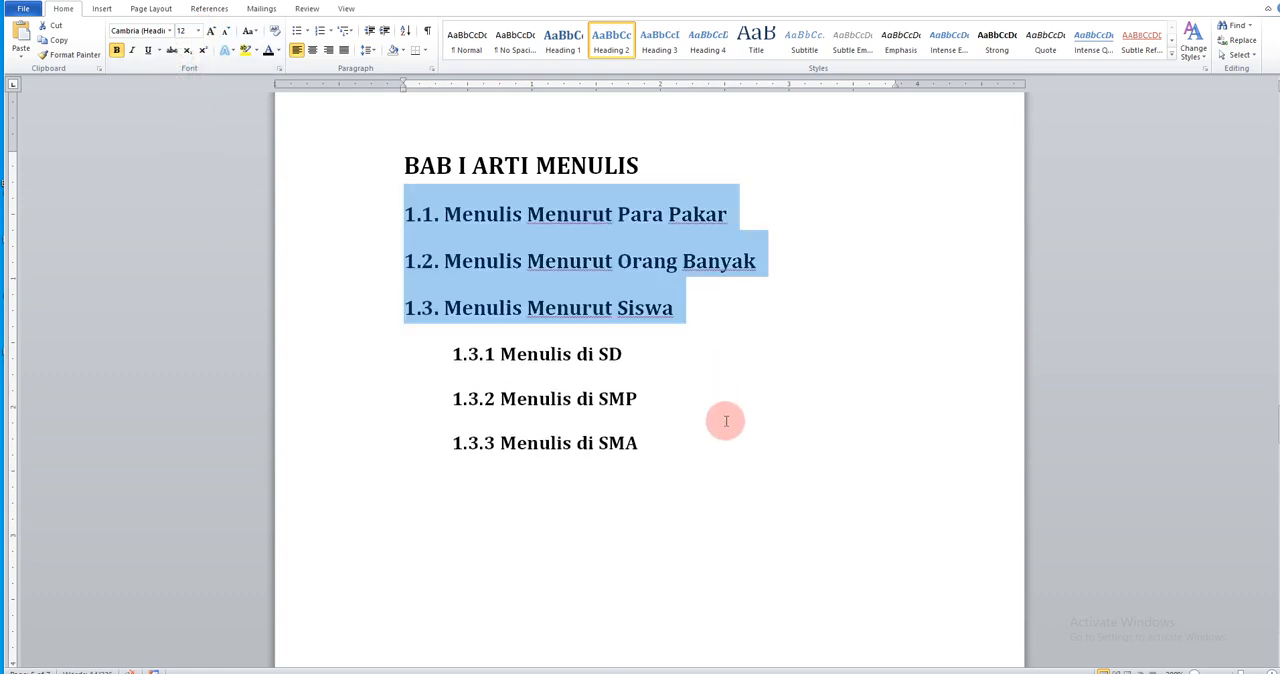
{"action": "left_click", "coordinate": [713, 421]}
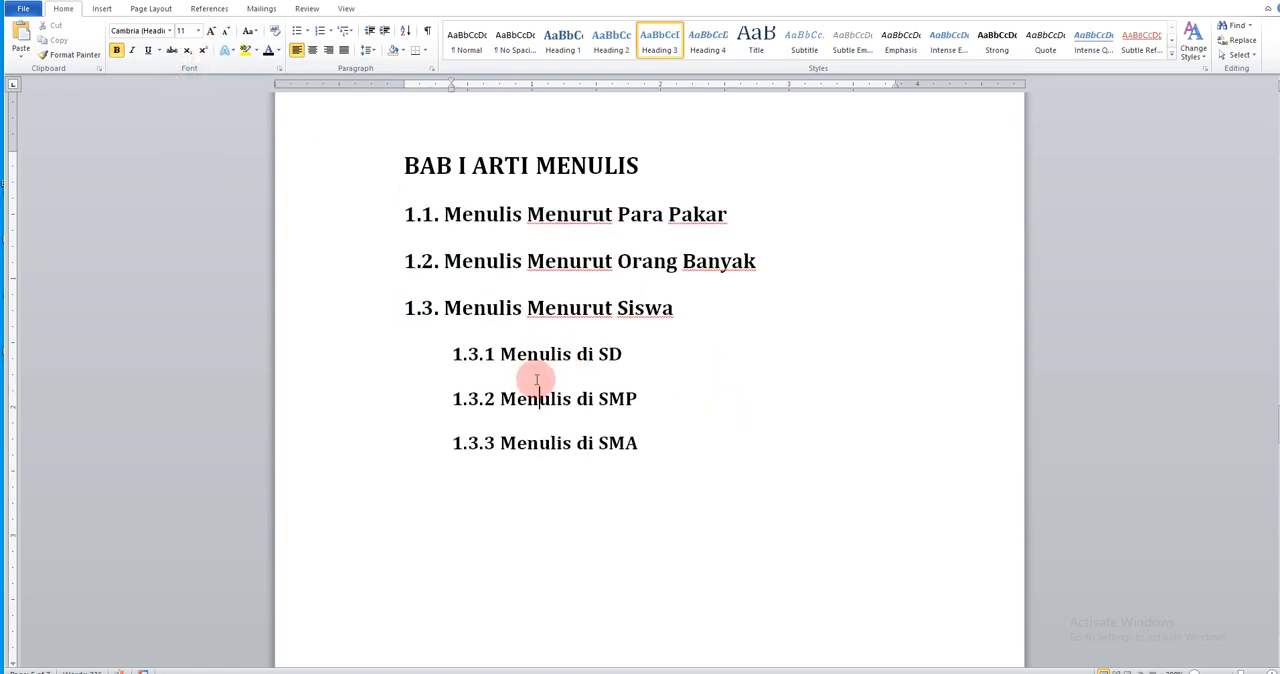
{"action": "left_click_drag", "start_coordinate": [337, 354], "coordinate": [349, 431]}
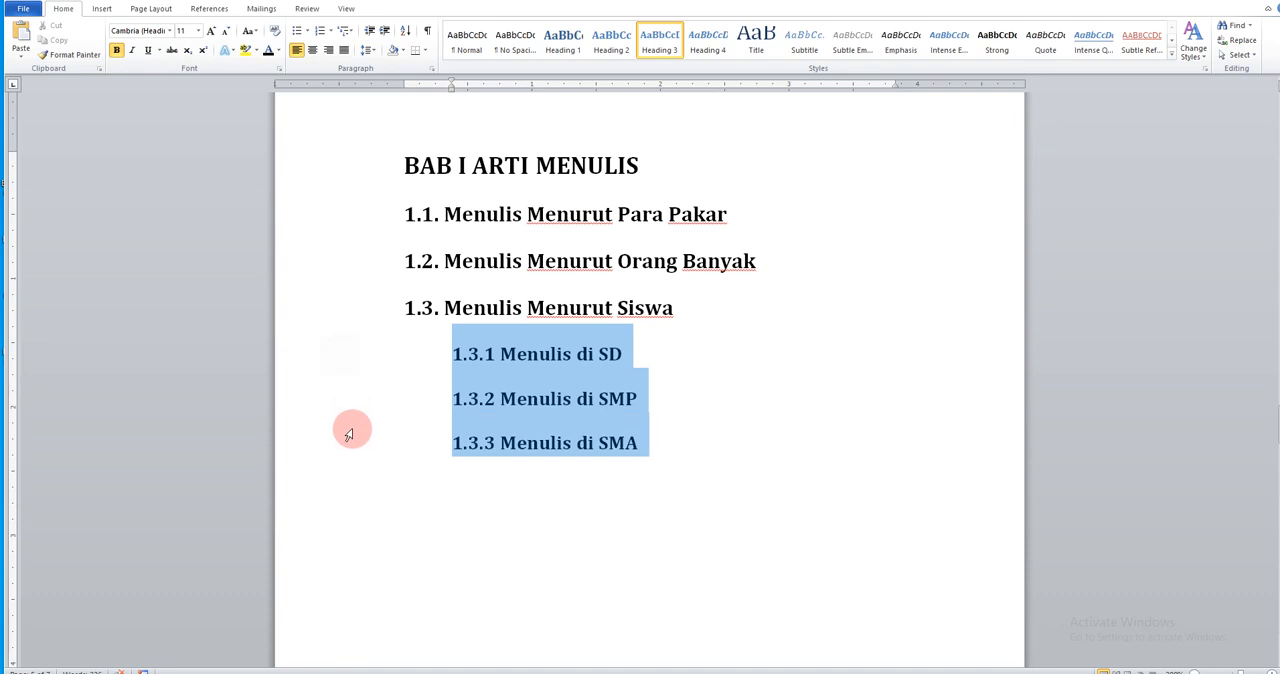
{"action": "left_click", "coordinate": [198, 31]}
{"action": "left_click", "coordinate": [184, 90]}
{"action": "left_click", "coordinate": [743, 320]}
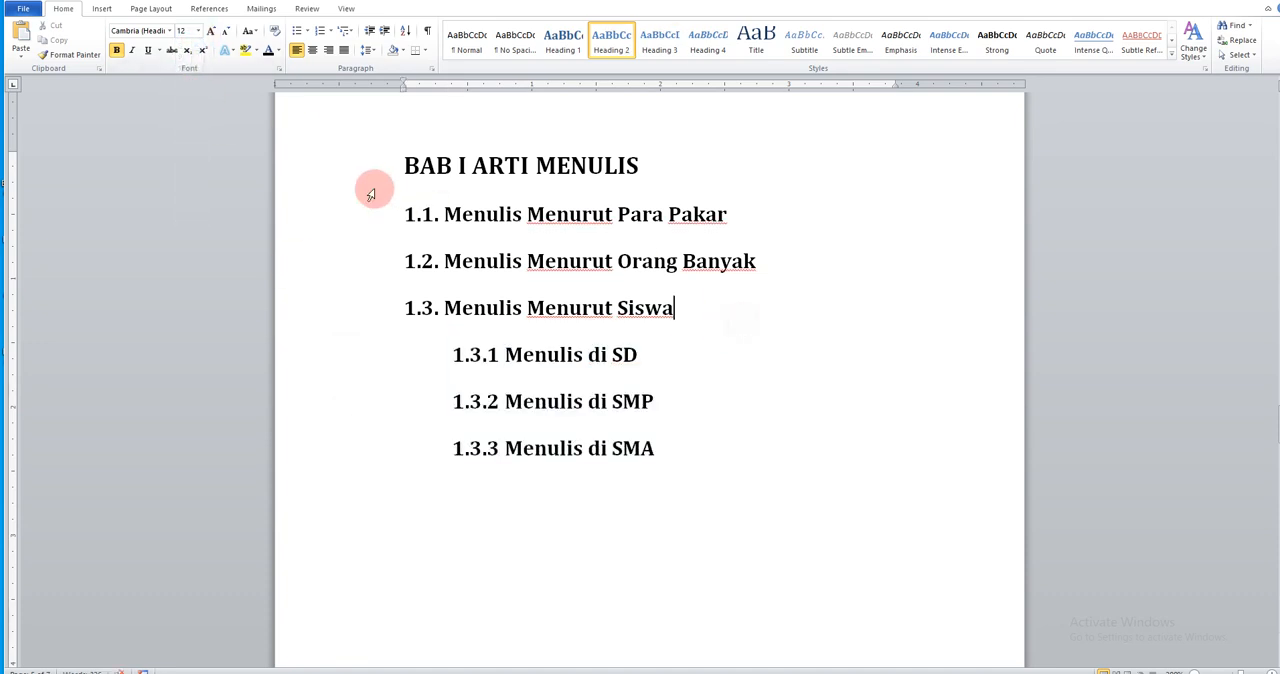
Center the BAB I ARTI MENULIS title and add an empty line below it
{"action": "left_click", "coordinate": [354, 170]}
{"action": "left_click", "coordinate": [313, 50]}
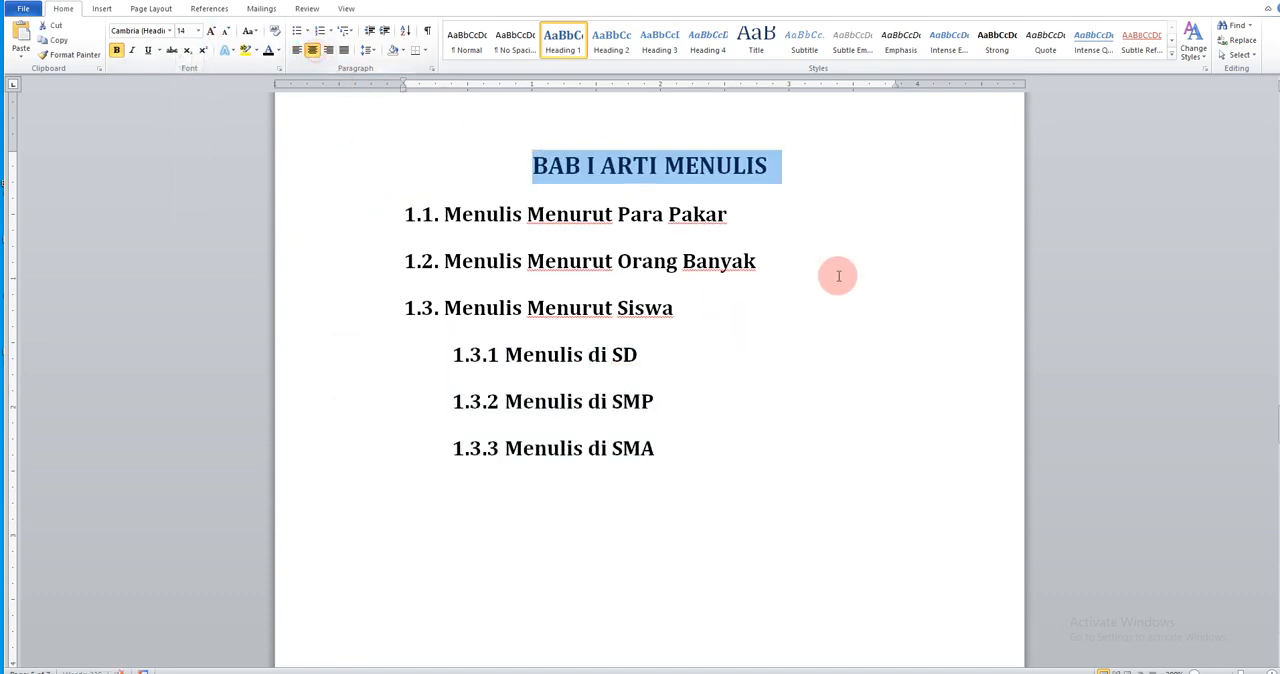
{"action": "left_click", "coordinate": [875, 334]}
{"action": "left_click", "coordinate": [812, 176]}
{"action": "key", "text": "Return"}
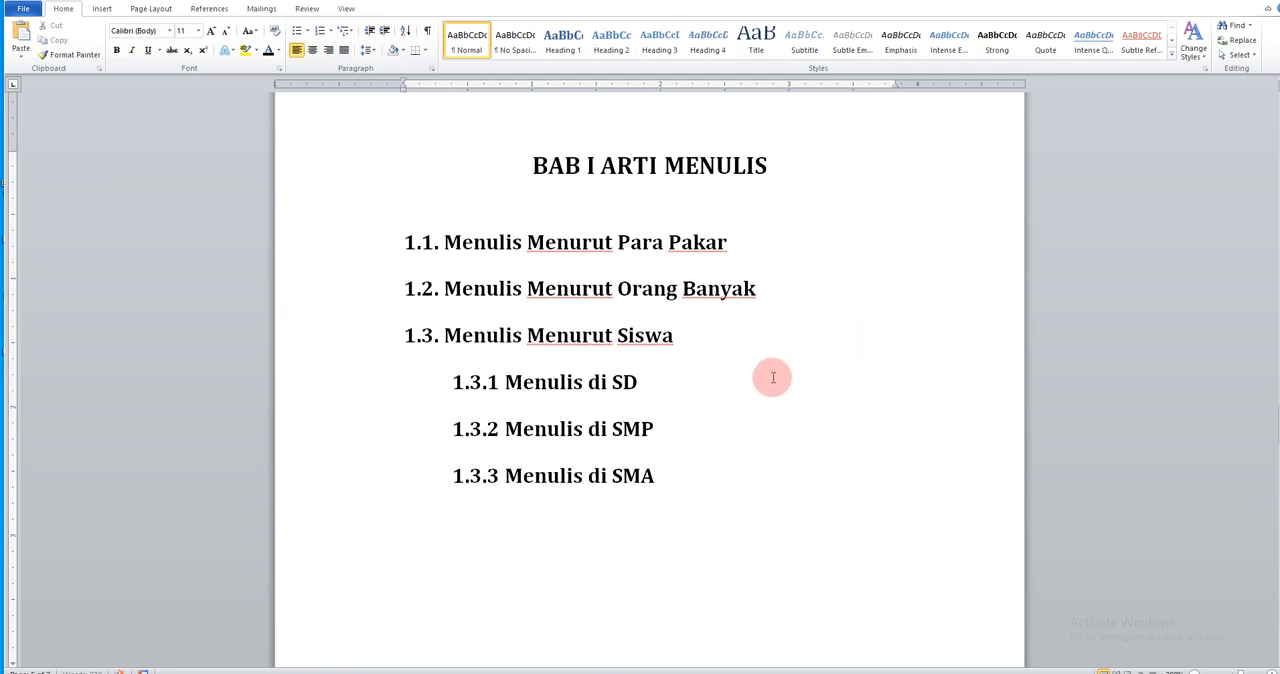
Delete the empty line above BAB II MENULIS ITU APA and apply the Heading 1 style to that title
{"action": "scroll", "coordinate": [773, 377], "scroll_direction": "down", "scroll_amount": 10}
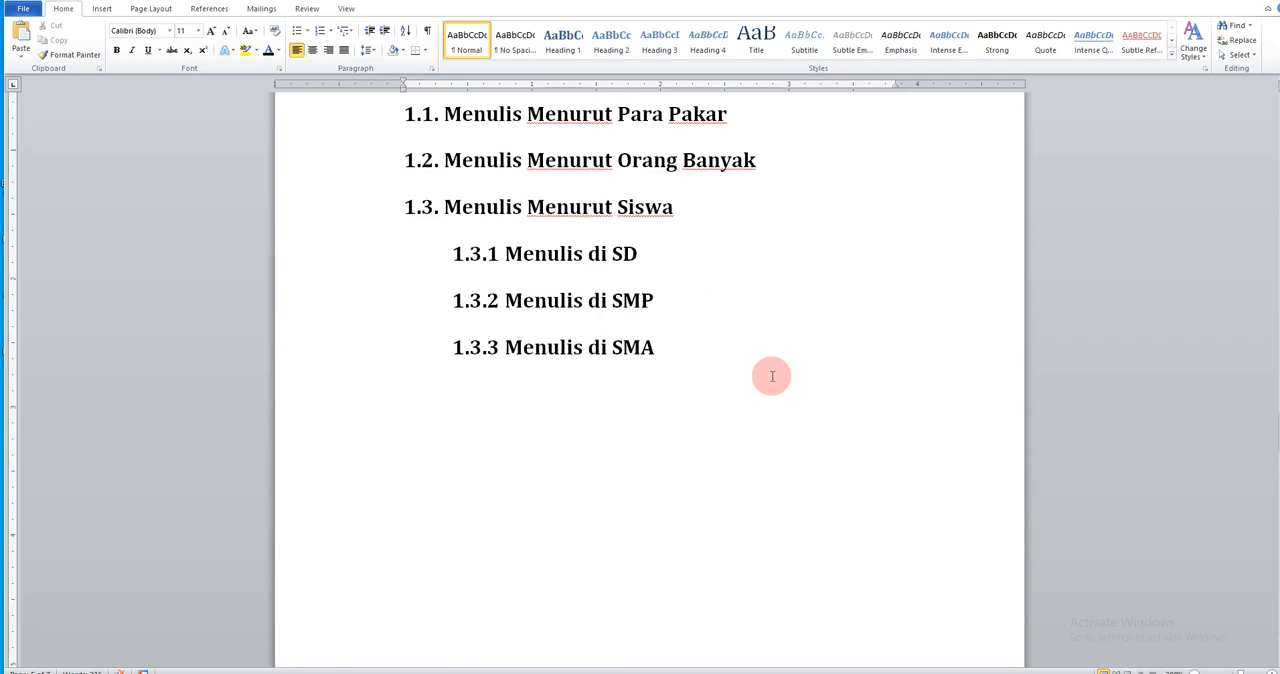
{"action": "left_click", "coordinate": [665, 291]}
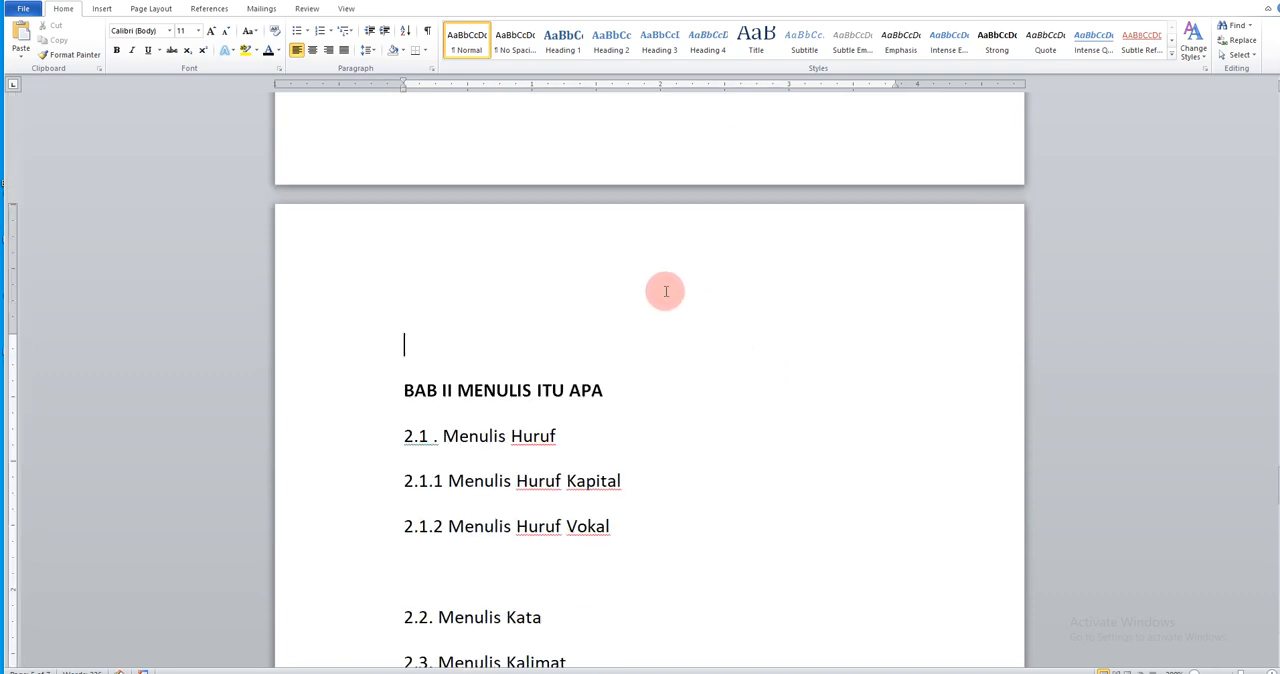
{"action": "key", "text": "Delete"}
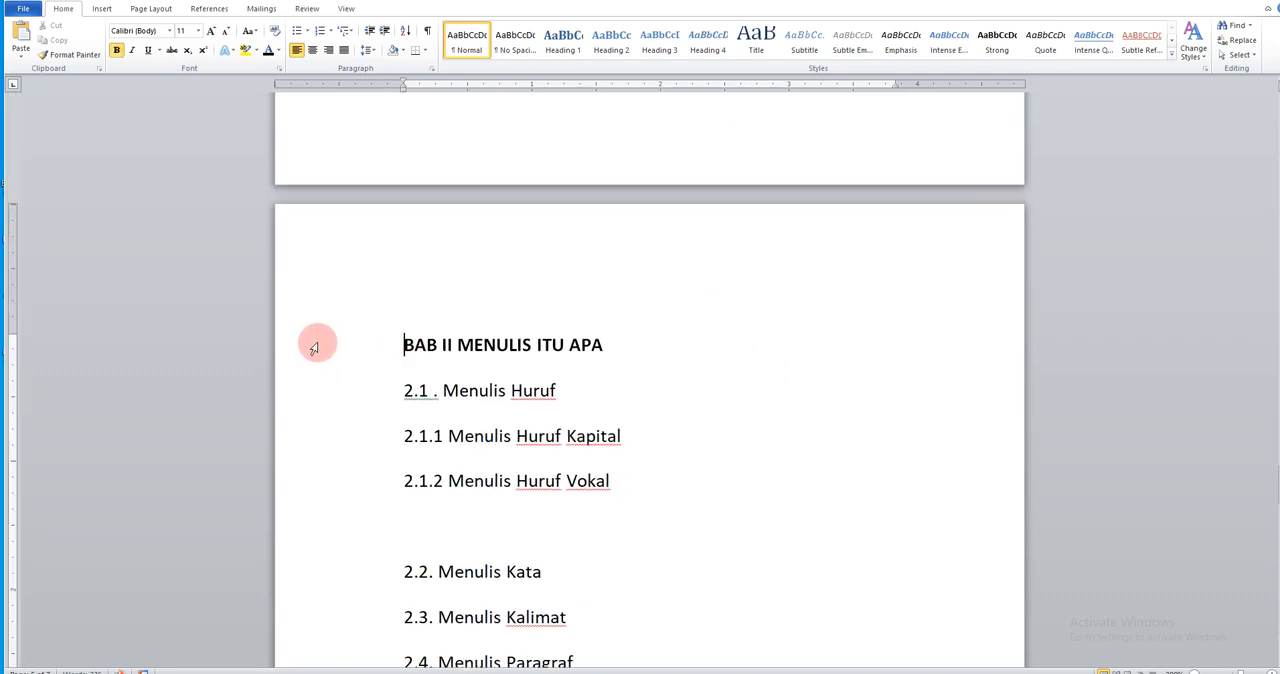
{"action": "left_click", "coordinate": [300, 350]}
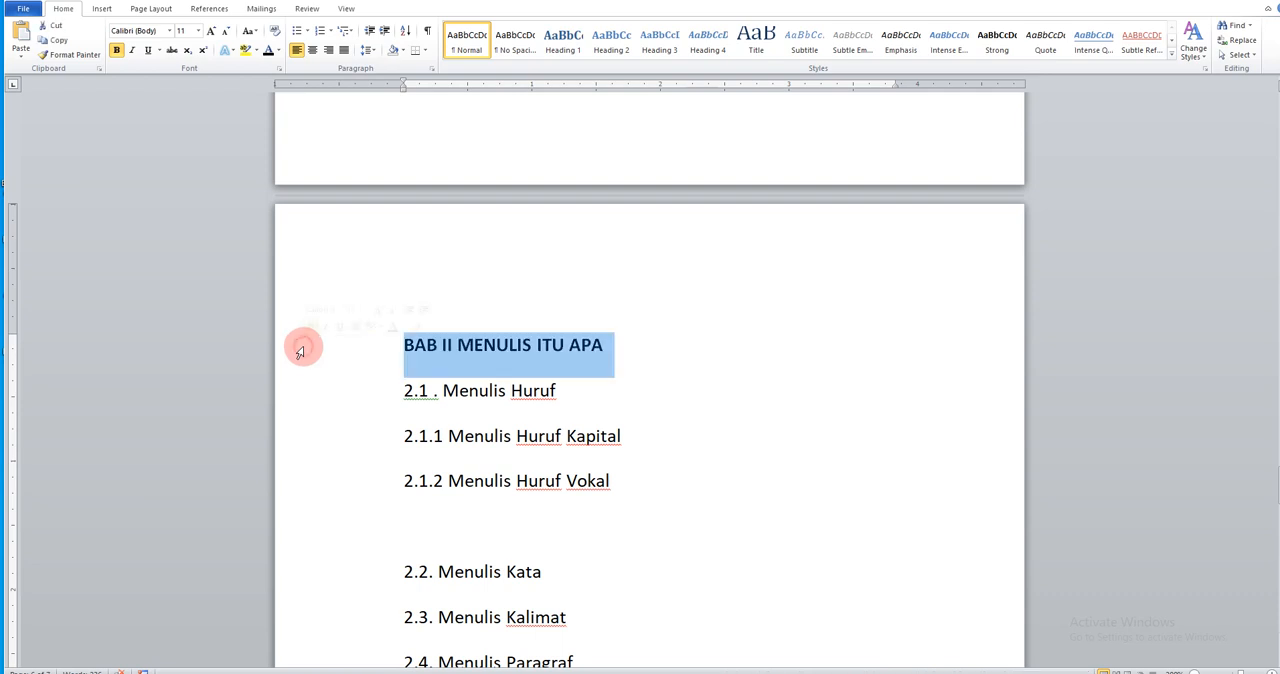
{"action": "left_click", "coordinate": [549, 41]}
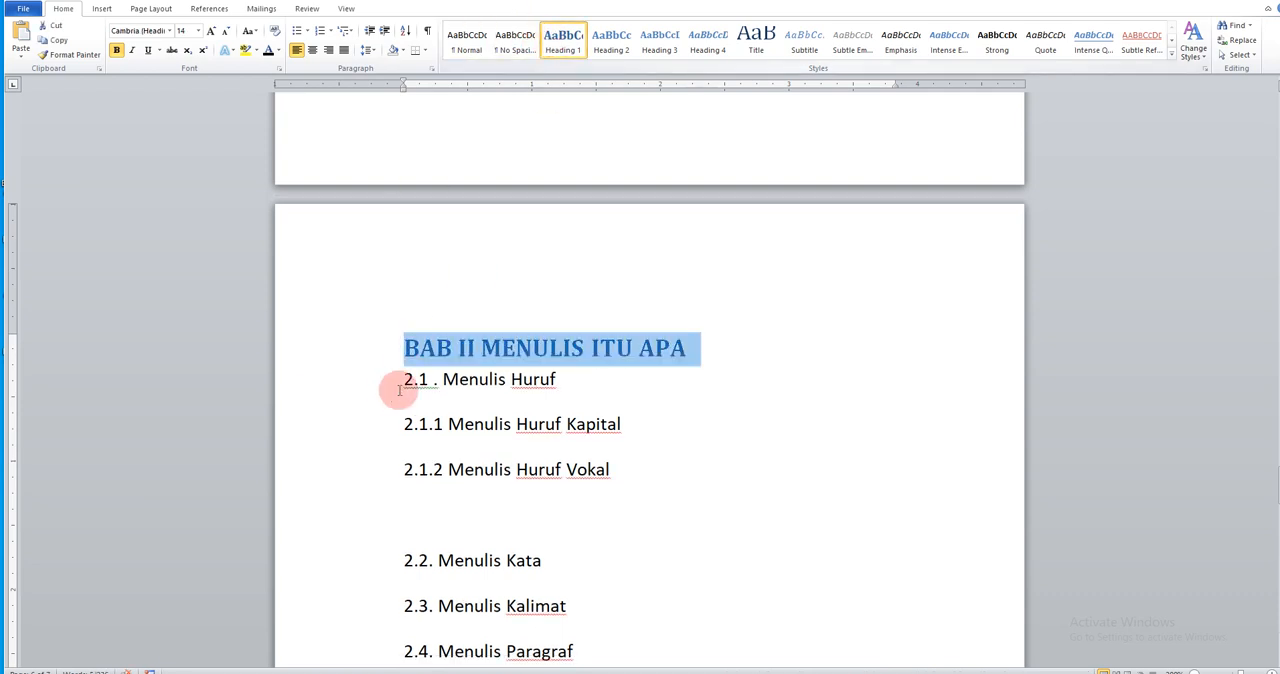
Apply the Heading 2 style to 2.1 Menulis Huruf and Heading 3 to items 2.1.1 and 2.1.2
{"action": "scroll", "coordinate": [374, 386], "scroll_direction": "down", "scroll_amount": 1}
{"action": "left_click", "coordinate": [372, 326]}
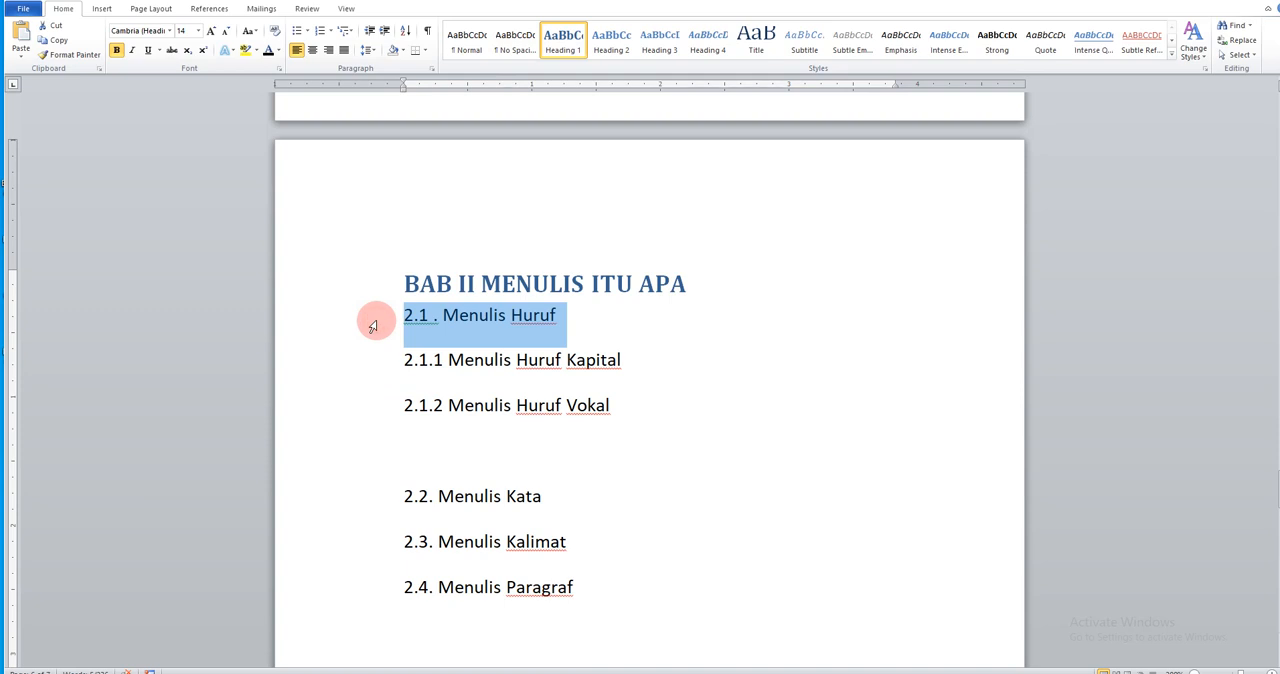
{"action": "left_click", "coordinate": [607, 54]}
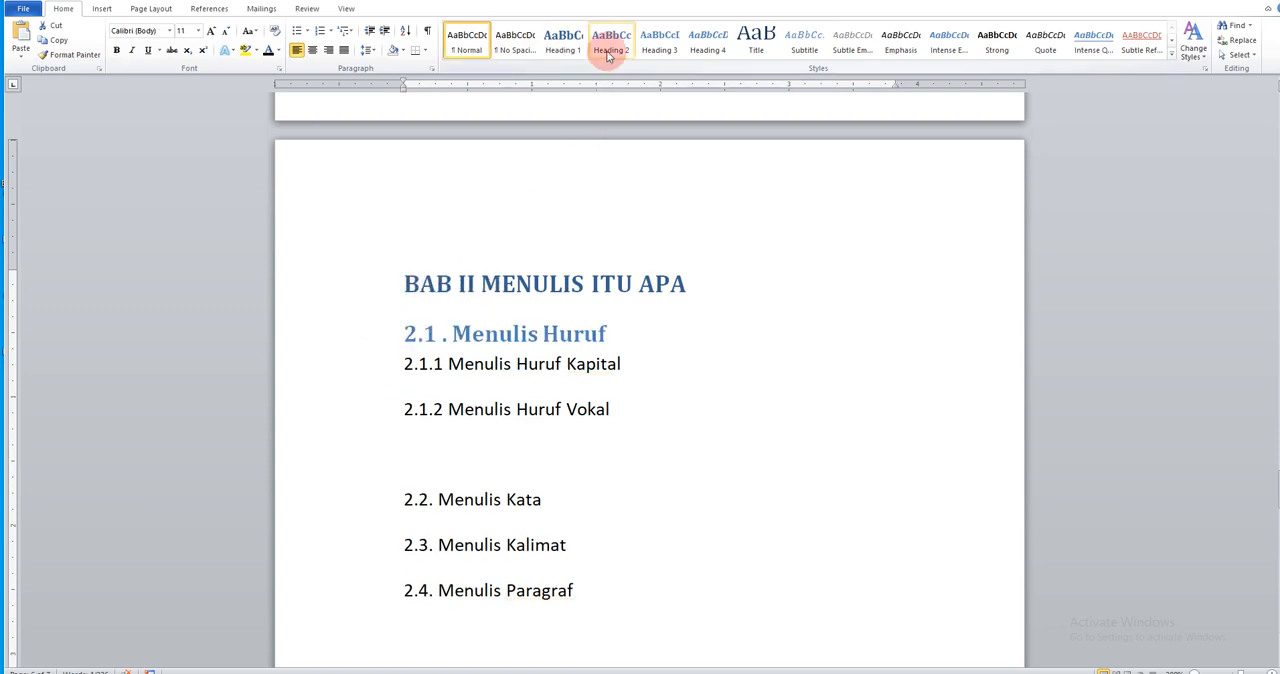
{"action": "left_click", "coordinate": [382, 372]}
{"action": "left_click_drag", "start_coordinate": [382, 372], "coordinate": [383, 414]}
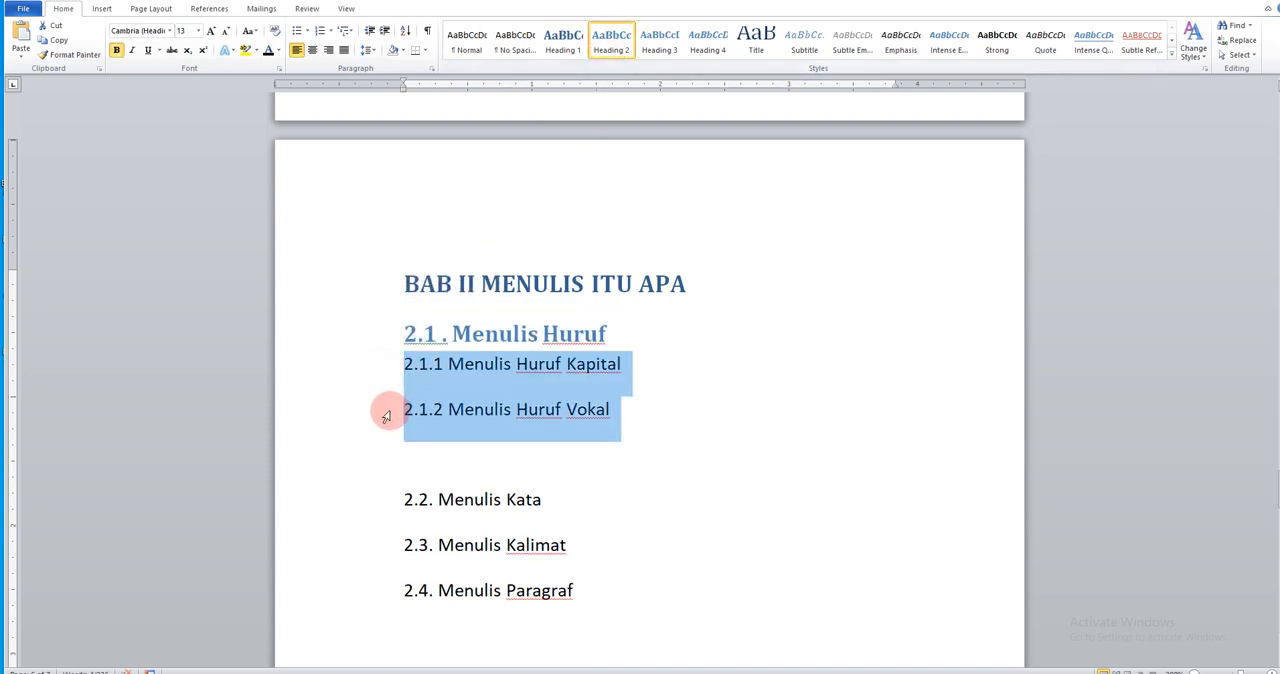
{"action": "left_click", "coordinate": [660, 55]}
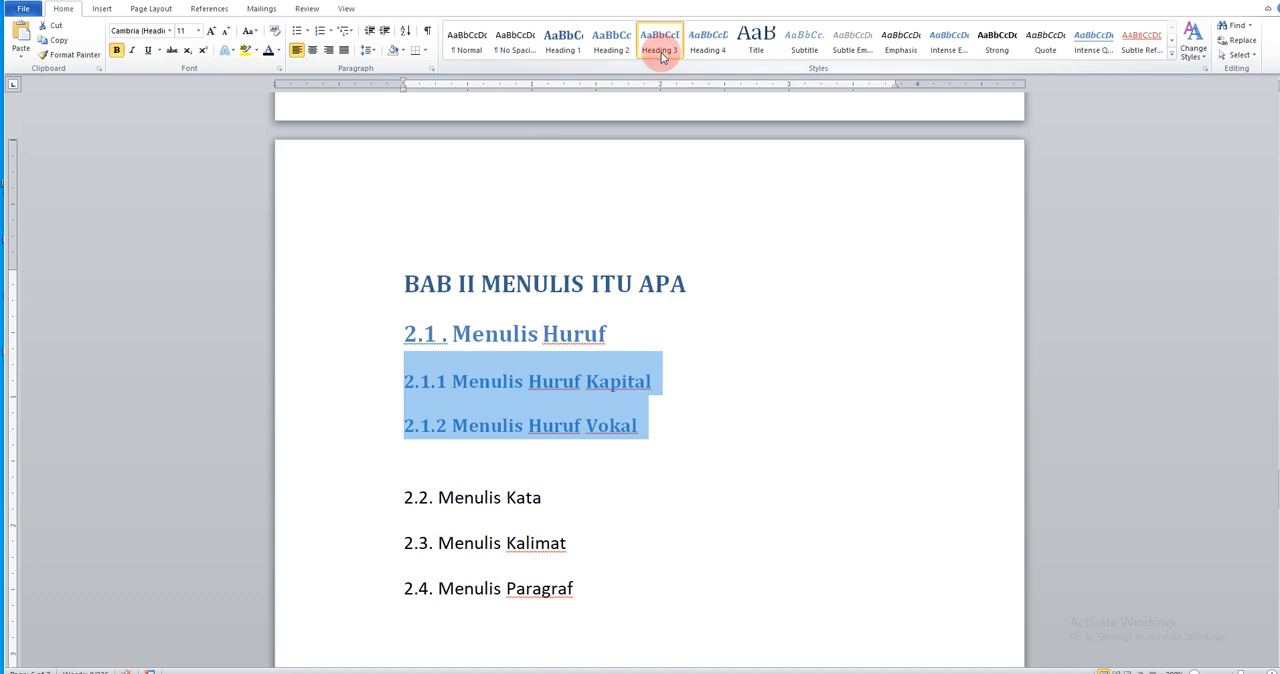
Remove the empty line above 2.2 Menulis Kata and apply the Heading 2 style to subsections 2.2 to 2.4
{"action": "left_click", "coordinate": [426, 452]}
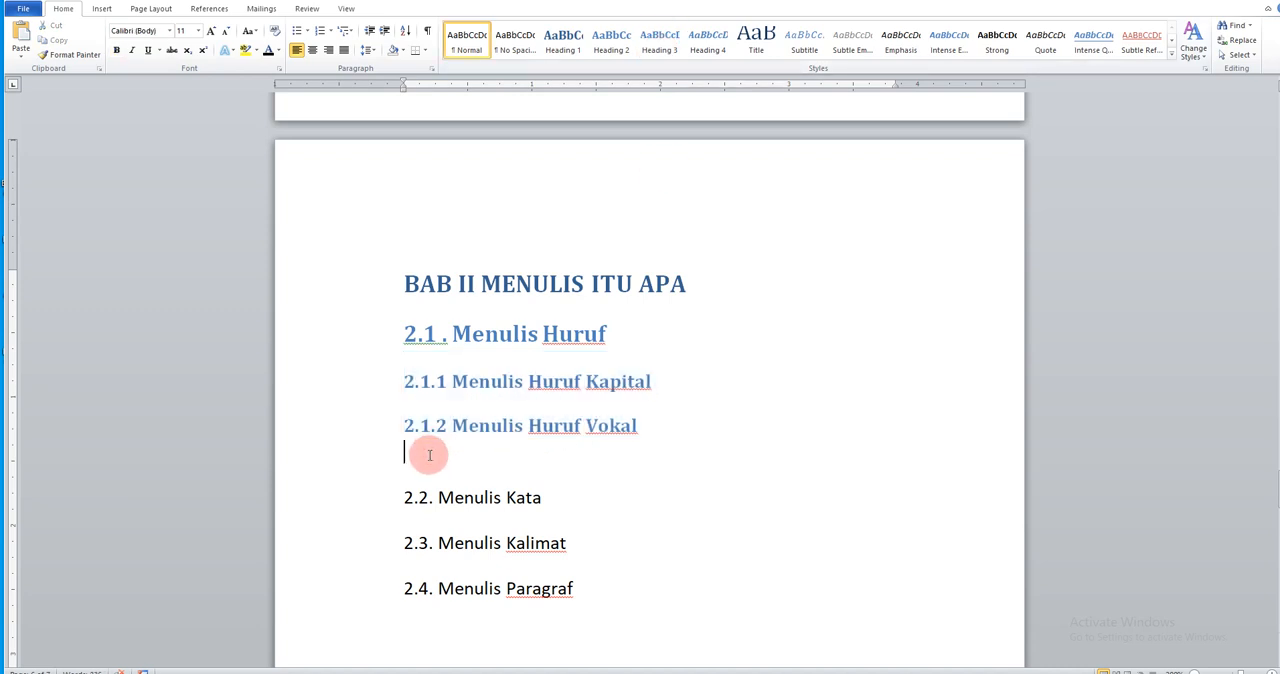
{"action": "key", "text": "Delete"}
{"action": "left_click_drag", "start_coordinate": [363, 451], "coordinate": [366, 542]}
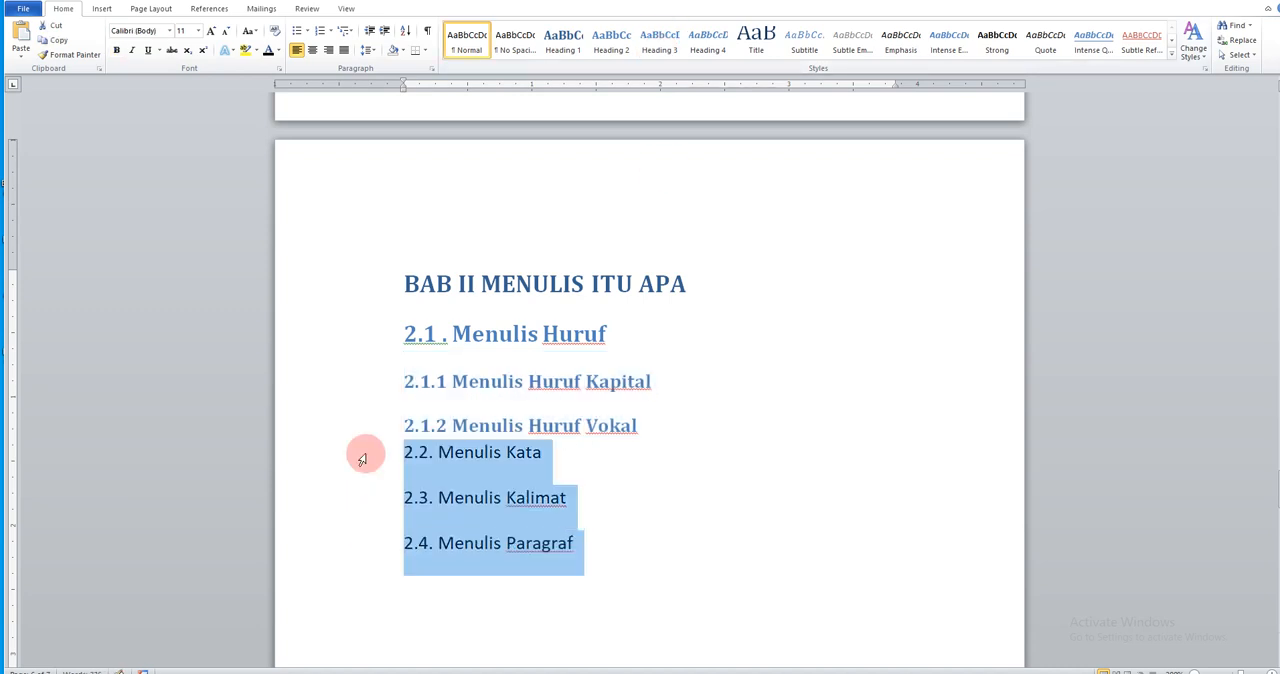
{"action": "left_click", "coordinate": [611, 48]}
Change the font color of the BAB II title and all its subheadings to black
{"action": "left_click", "coordinate": [385, 378]}
{"action": "left_click_drag", "start_coordinate": [343, 290], "coordinate": [368, 558]}
{"action": "left_click", "coordinate": [267, 50]}
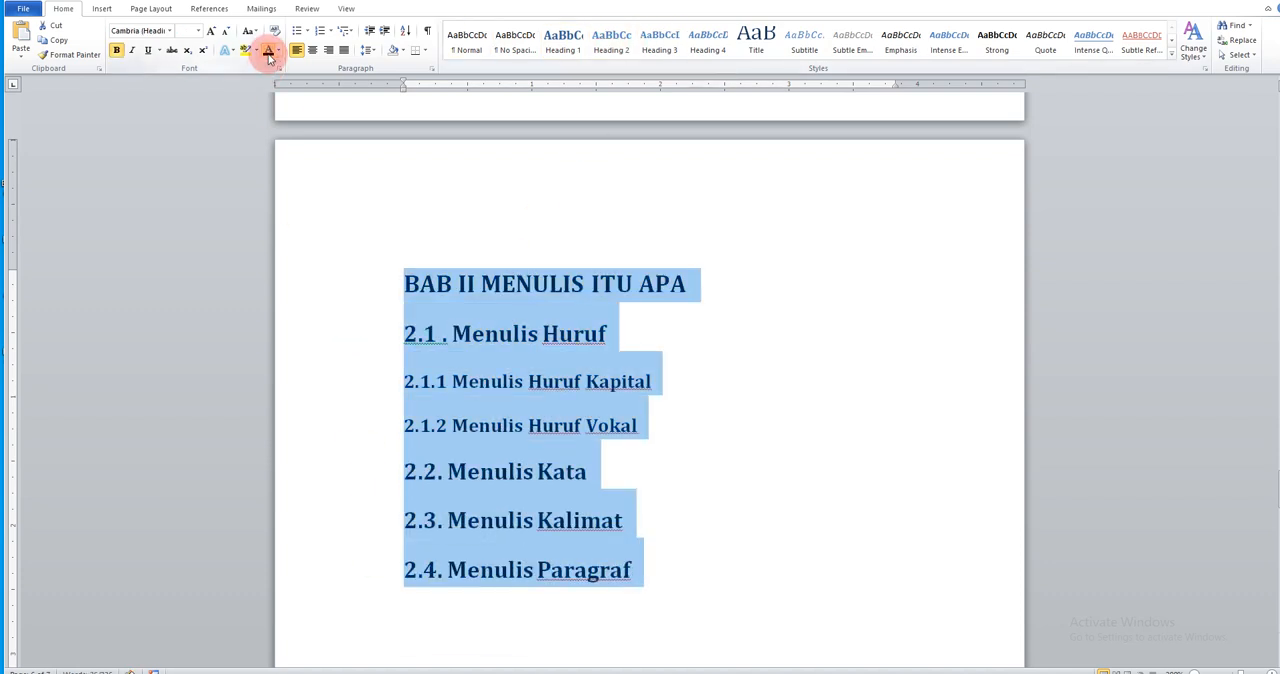
Set the font size of subheadings 2.1 through 2.4, including 2.1.1 and 2.1.2, to 12
{"action": "left_click", "coordinate": [533, 331]}
{"action": "left_click_drag", "start_coordinate": [366, 330], "coordinate": [352, 548]}
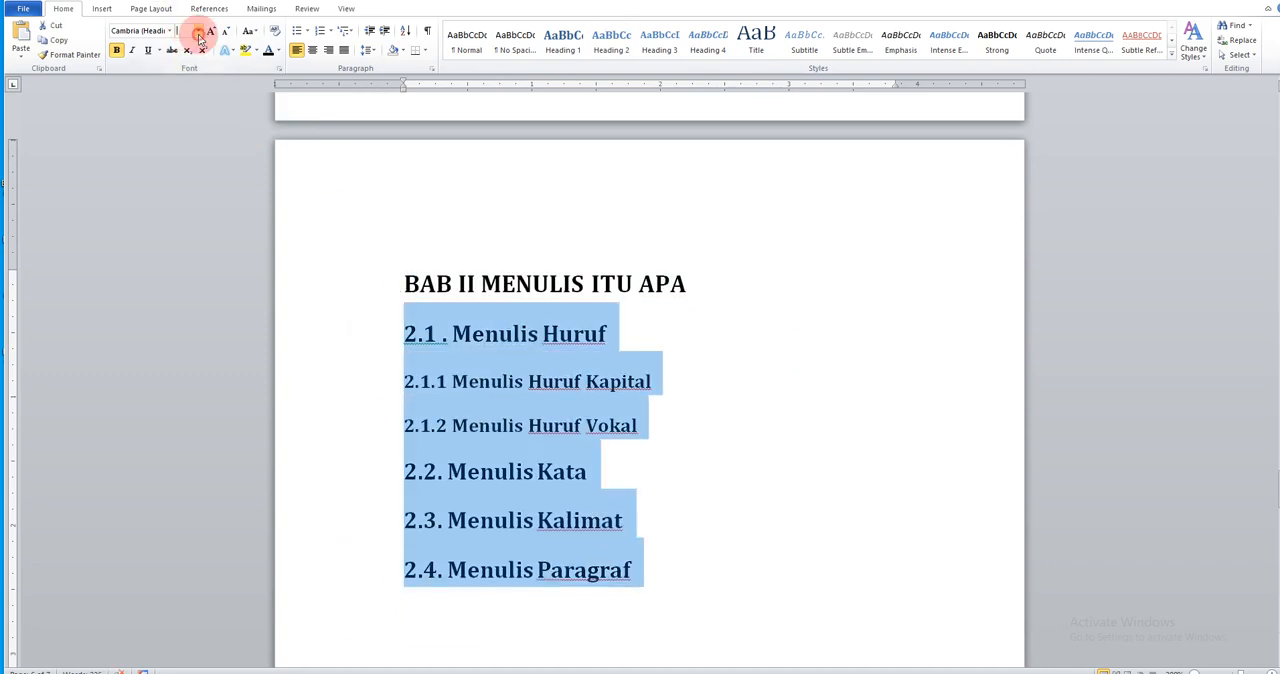
{"action": "left_click", "coordinate": [198, 31]}
{"action": "left_click", "coordinate": [183, 95]}
{"action": "left_click", "coordinate": [790, 378]}
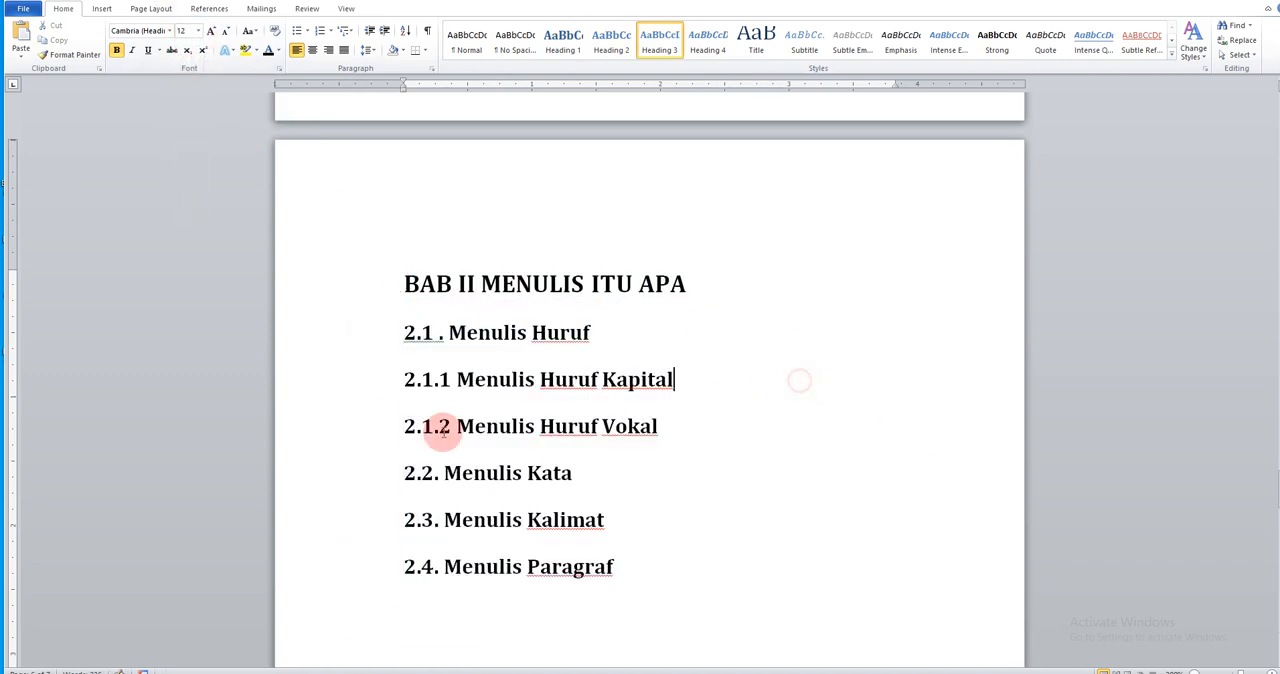
Indent the first line of items 2.1.1 and 2.1.2 by about 0.4 inch beneath 2.1 Menulis Huruf
{"action": "left_click", "coordinate": [366, 479]}
{"action": "left_click_drag", "start_coordinate": [361, 381], "coordinate": [360, 423]}
{"action": "left_click_drag", "start_coordinate": [405, 84], "coordinate": [452, 84]}
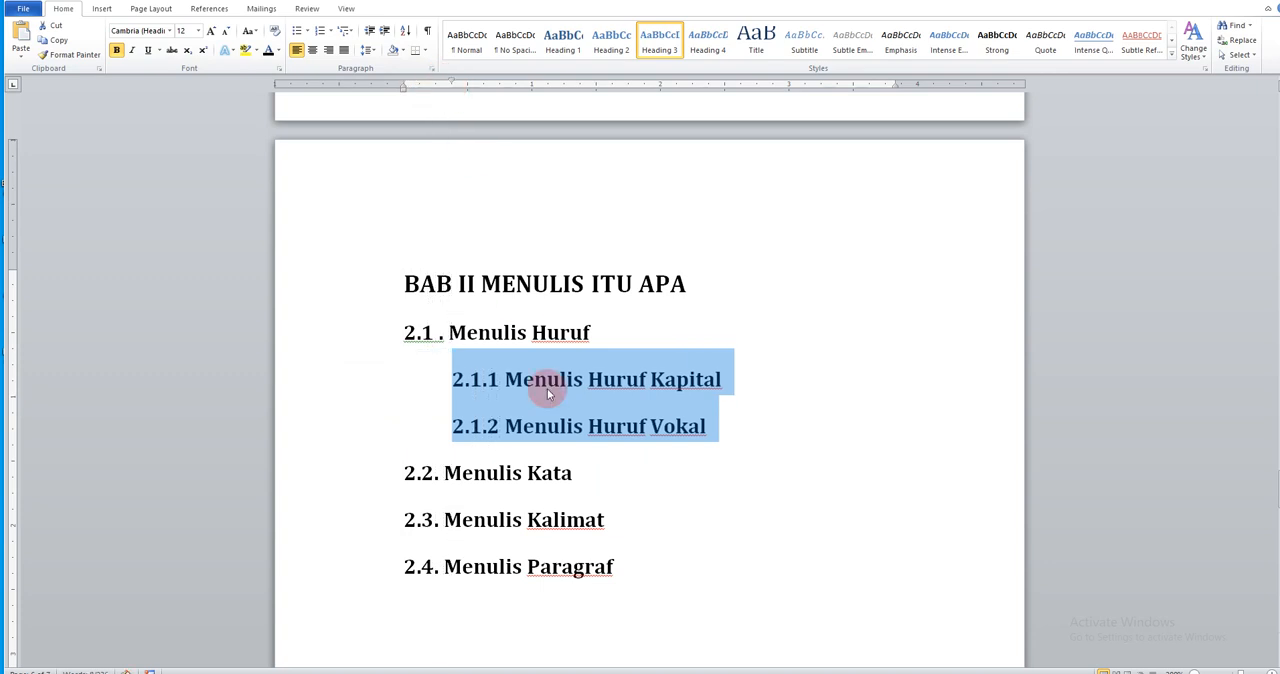
{"action": "left_click", "coordinate": [671, 493]}
Add blank lines above BAB III KAIDAH MENULIS to move that title to the start of the next page
{"action": "scroll", "coordinate": [671, 494], "scroll_direction": "down", "scroll_amount": 10}
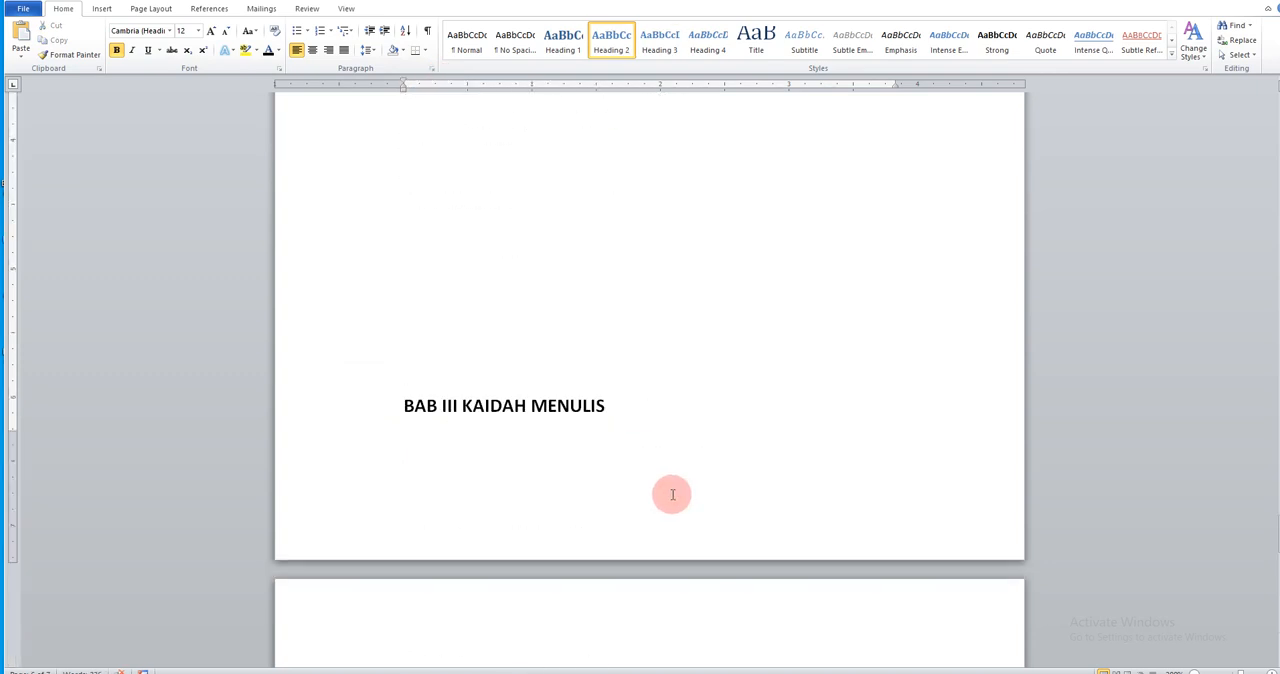
{"action": "left_click", "coordinate": [592, 317]}
{"action": "key", "text": "Return"}
{"action": "scroll", "coordinate": [600, 500], "scroll_direction": "down", "scroll_amount": 8}
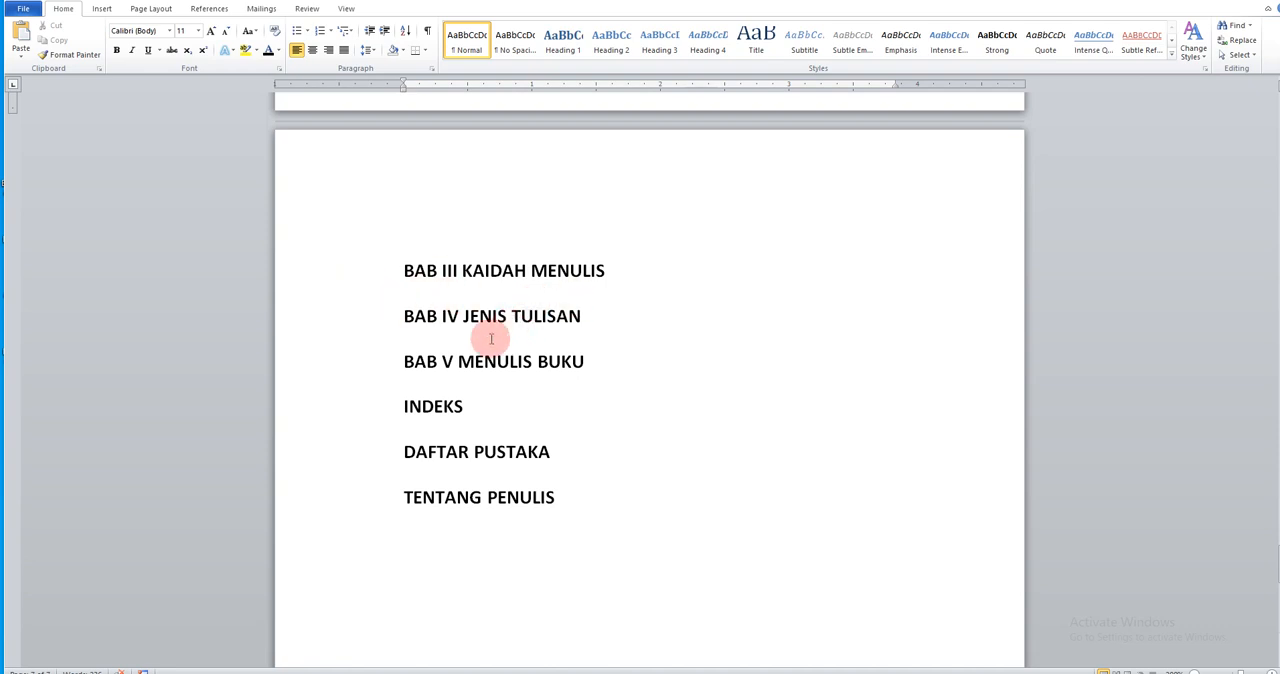
Format the titles from BAB III KAIDAH MENULIS through TENTANG PENULIS as centered, black Heading 1 text
{"action": "left_click_drag", "start_coordinate": [399, 269], "coordinate": [556, 502]}
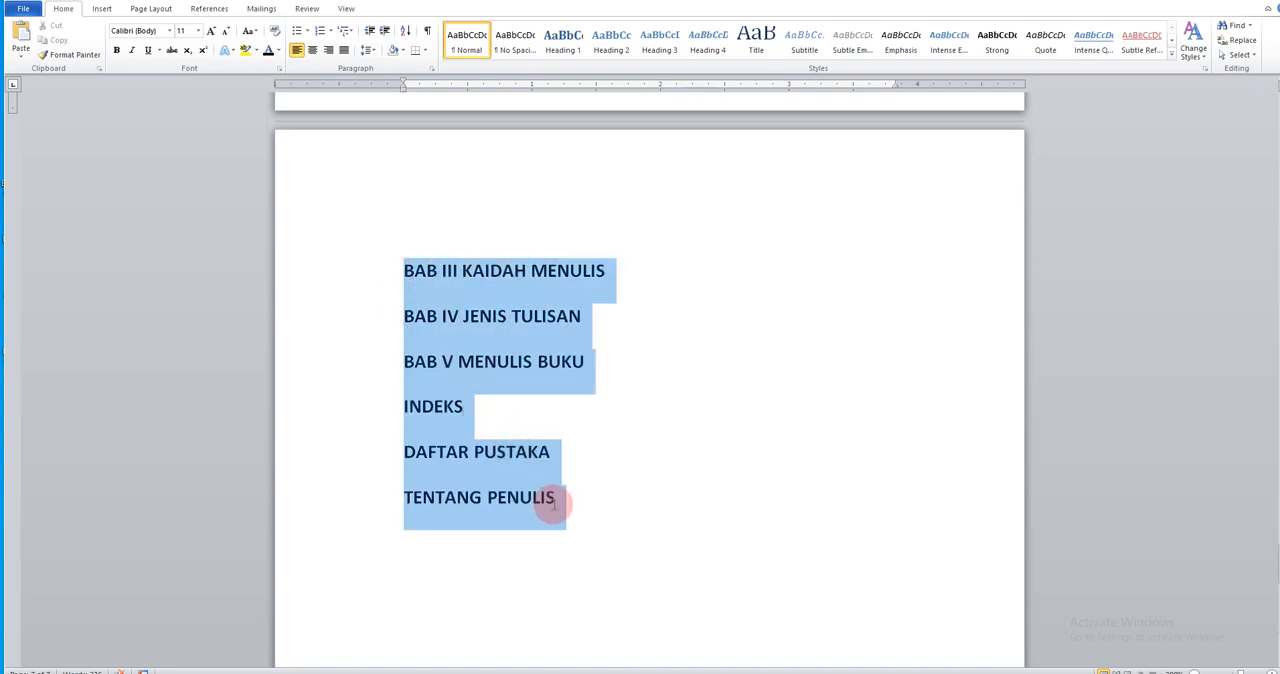
{"action": "left_click", "coordinate": [563, 40]}
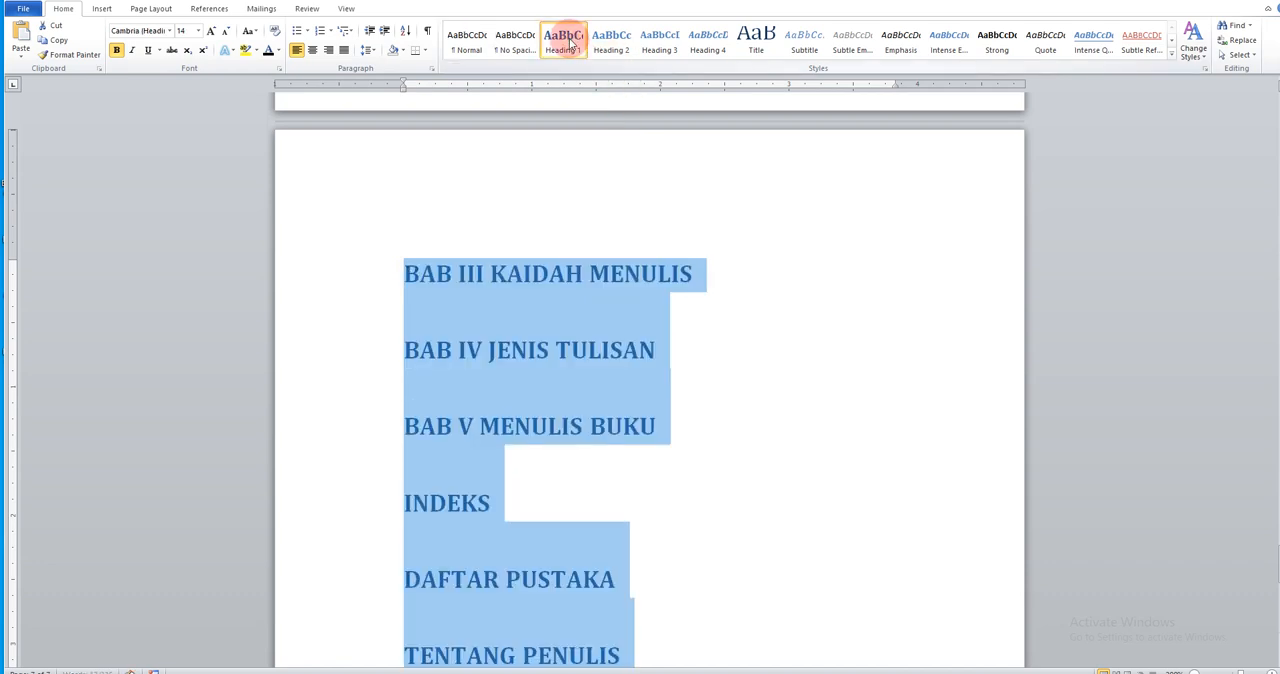
{"action": "scroll", "coordinate": [677, 391], "scroll_direction": "down", "scroll_amount": 3}
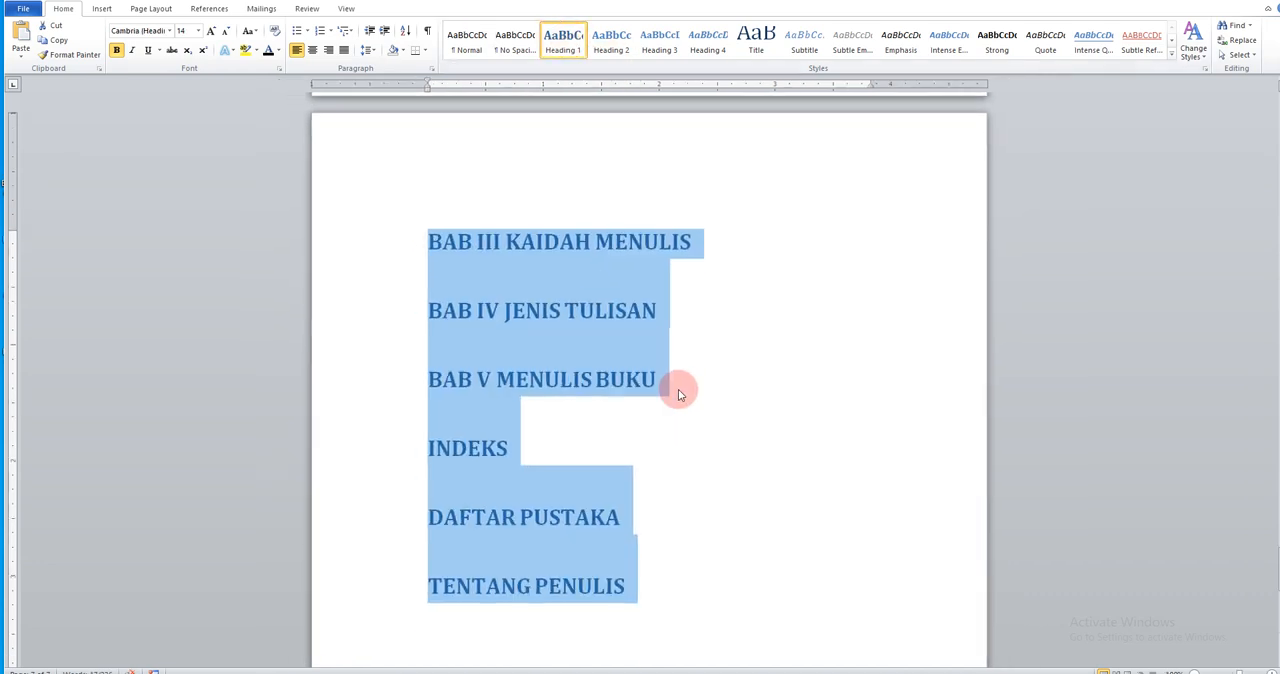
{"action": "left_click", "coordinate": [313, 50]}
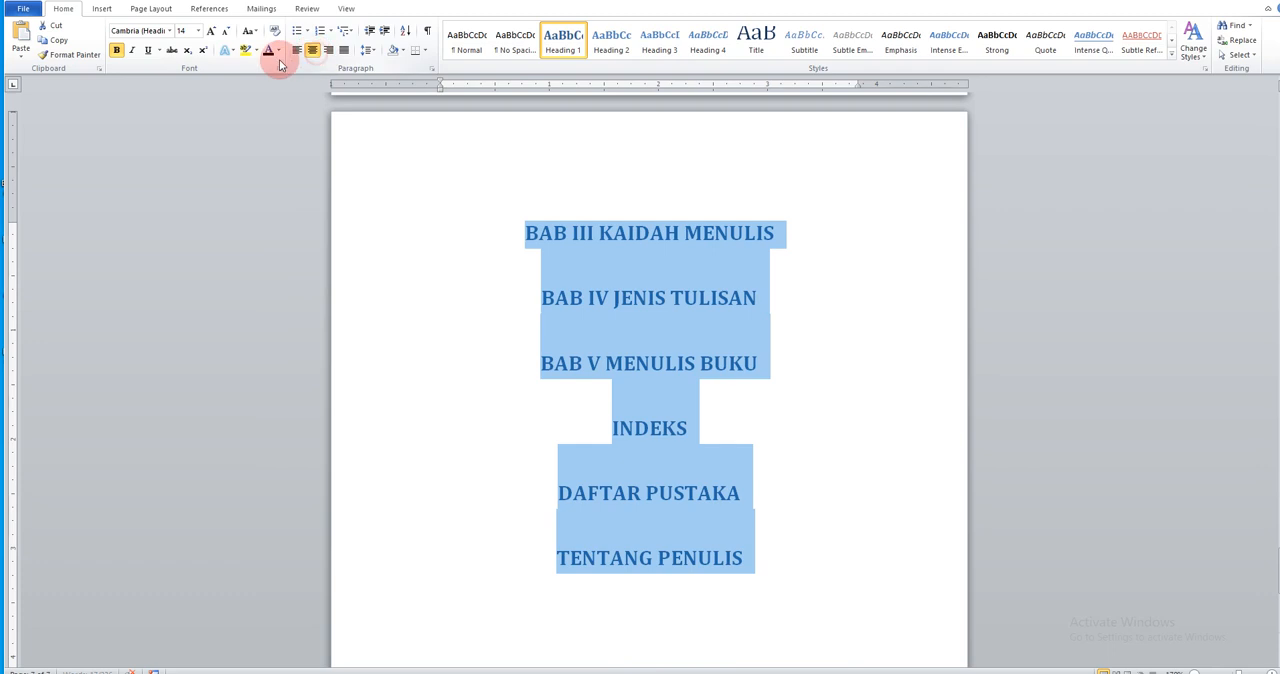
{"action": "left_click", "coordinate": [783, 428]}
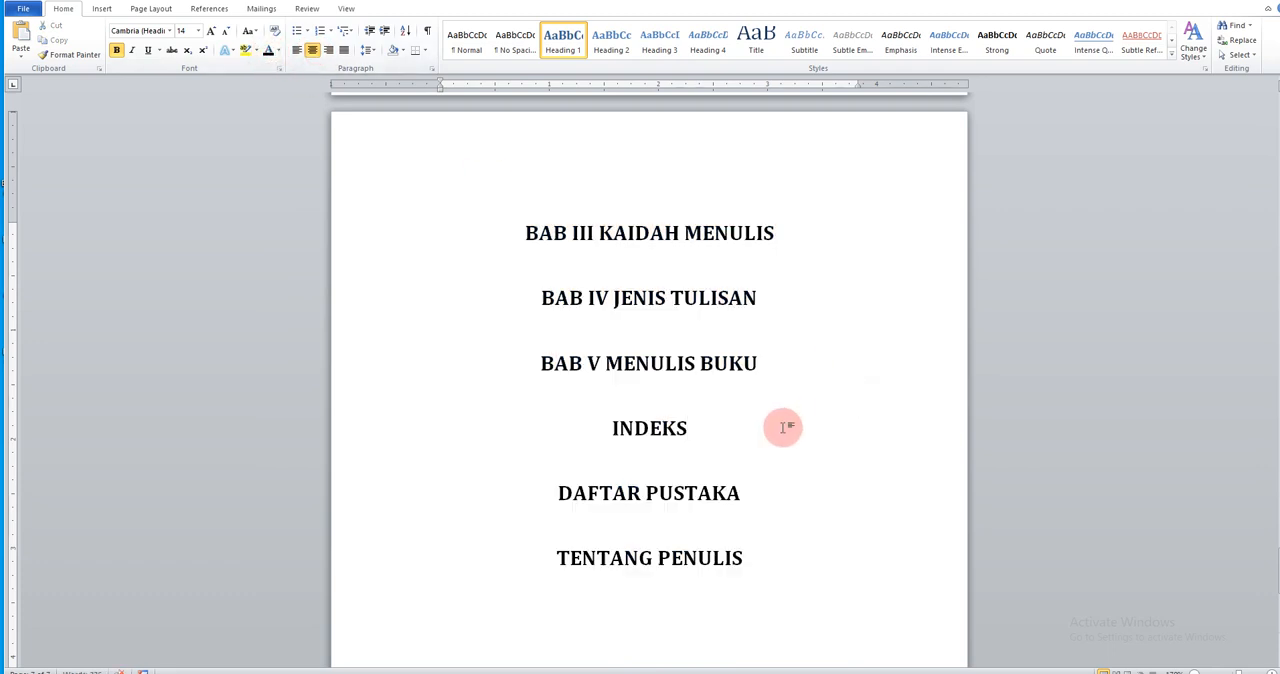
Insert blank lines below BAB III KAIDAH MENULIS so that BAB IV JENIS TULISAN starts on a new page
{"action": "left_click", "coordinate": [828, 241]}
{"action": "key", "text": "Return"}
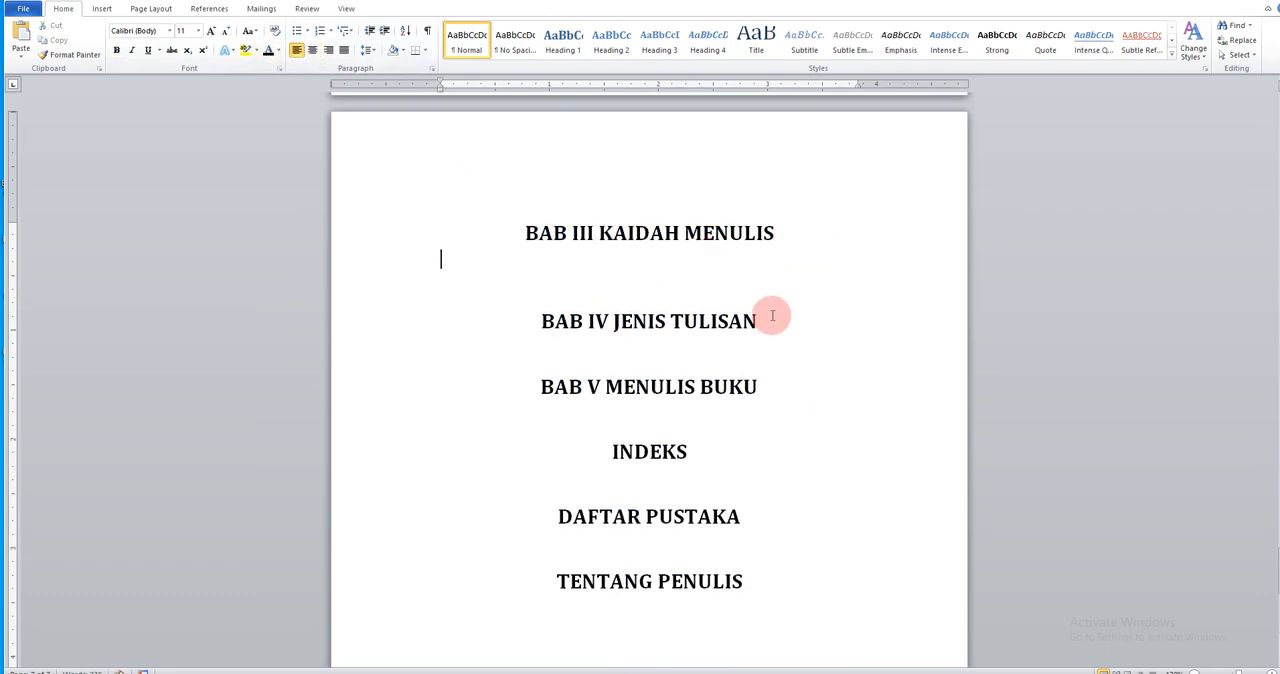
{"action": "scroll", "coordinate": [771, 310], "scroll_direction": "down", "scroll_amount": 1}
{"action": "key", "text": "Return"}
{"action": "key", "text": "Return"}
{"action": "key", "text": "Return"}
{"action": "key", "text": "Return"}
{"action": "key", "text": "Return"}
{"action": "key", "text": "Return"}
{"action": "key", "text": "Return"}
{"action": "scroll", "coordinate": [805, 333], "scroll_direction": "down", "scroll_amount": 3}
{"action": "key", "text": "Return"}
{"action": "scroll", "coordinate": [805, 333], "scroll_direction": "down", "scroll_amount": 5}
{"action": "scroll", "coordinate": [805, 333], "scroll_direction": "down", "scroll_amount": 5}
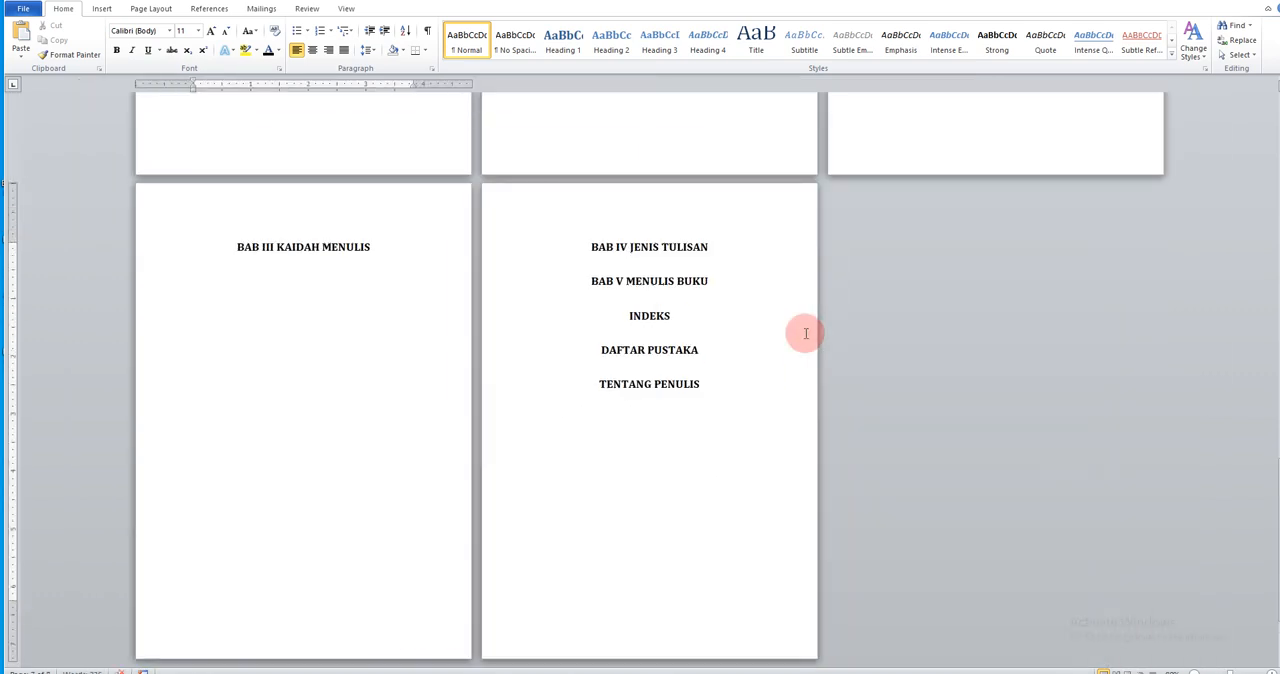
Insert blank lines below BAB IV JENIS TULISAN so that BAB V MENULIS BUKU starts on a new page
{"action": "left_click", "coordinate": [720, 249]}
{"action": "key", "text": "Return"}
{"action": "left_click", "coordinate": [373, 397]}
{"action": "key", "text": "Return"}
{"action": "key", "text": "Return"}
{"action": "key", "text": "Return"}
{"action": "key", "text": "Return"}
{"action": "key", "text": "Return"}
{"action": "key", "text": "Return"}
{"action": "left_click", "coordinate": [714, 254]}
{"action": "key", "text": "Return"}
{"action": "key", "text": "Return"}
{"action": "key", "text": "Return"}
{"action": "key", "text": "Return"}
{"action": "key", "text": "Return"}
{"action": "key", "text": "Return"}
{"action": "key", "text": "Return"}
{"action": "key", "text": "Return"}
{"action": "key", "text": "Return"}
{"action": "key", "text": "Return"}
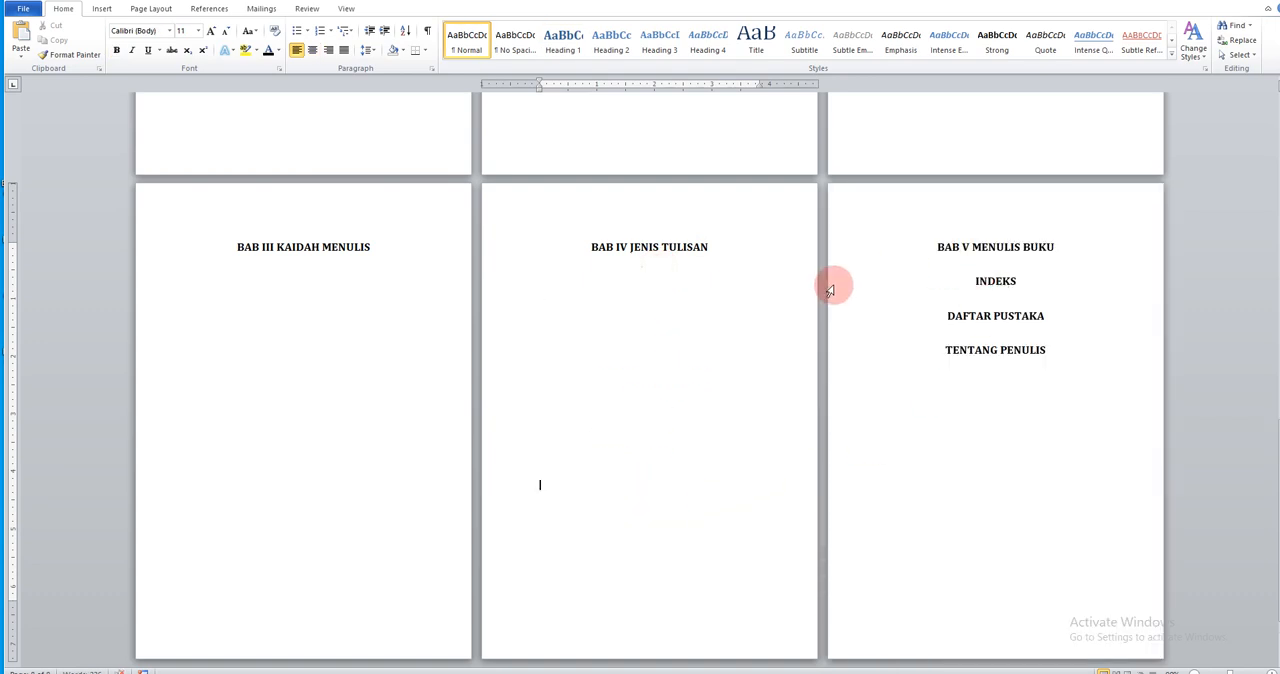
{"action": "key", "text": "Return"}
{"action": "key", "text": "Return"}
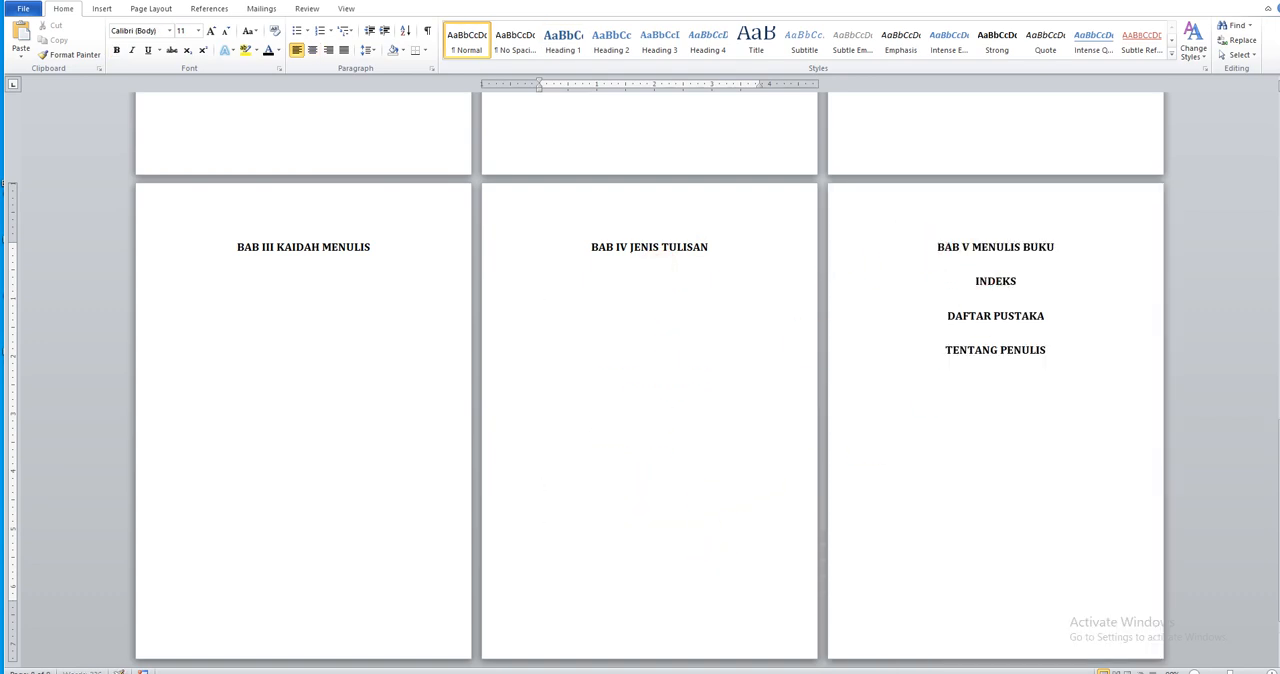
{"action": "key", "text": "Return"}
{"action": "key", "text": "Delete"}
Insert blank lines below BAB V MENULIS BUKU so that INDEKS starts on a new page
{"action": "left_click", "coordinate": [1060, 235]}
{"action": "key", "text": "Return"}
{"action": "key", "text": "Return"}
{"action": "key", "text": "Return"}
{"action": "key", "text": "Return"}
{"action": "key", "text": "Return"}
{"action": "key", "text": "Return"}
{"action": "key", "text": "Return"}
{"action": "key", "text": "Return"}
{"action": "key", "text": "Return"}
{"action": "key", "text": "Return"}
{"action": "key", "text": "Return"}
{"action": "key", "text": "Return"}
{"action": "key", "text": "Return"}
{"action": "key", "text": "Return"}
{"action": "key", "text": "Return"}
{"action": "key", "text": "Return"}
{"action": "key", "text": "Return"}
{"action": "key", "text": "Return"}
{"action": "key", "text": "Return"}
{"action": "key", "text": "Return"}
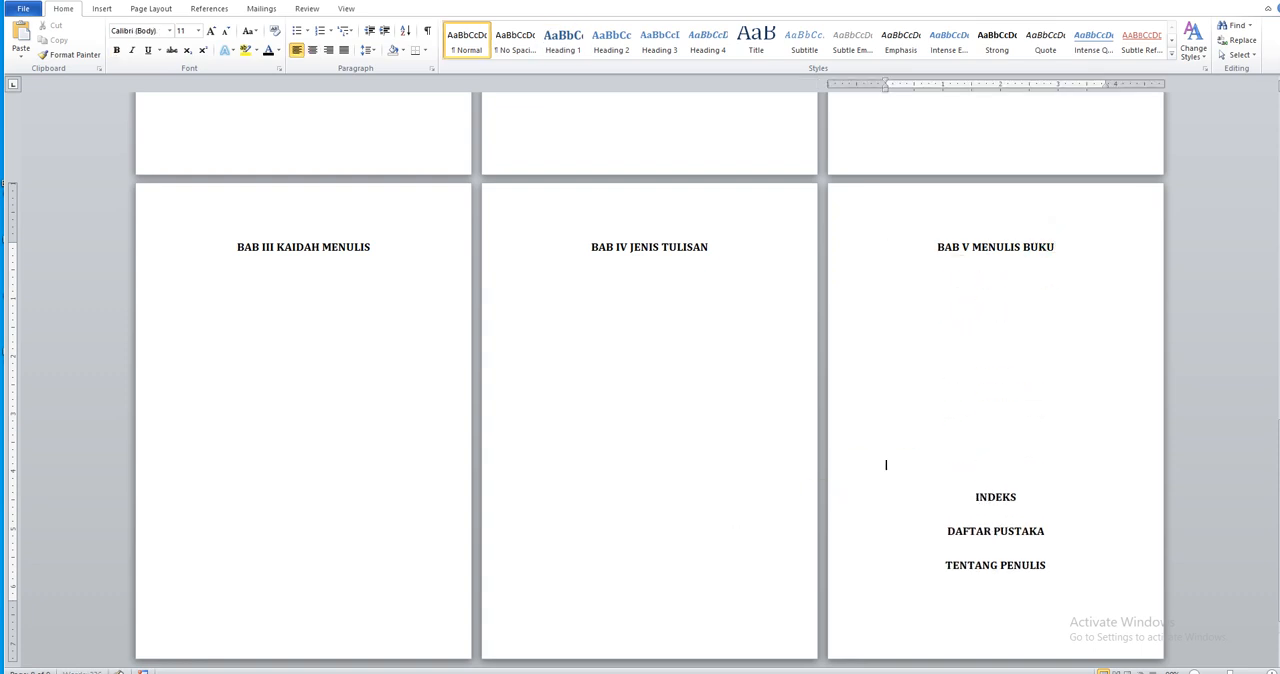
Insert blank lines below INDEKS so that DAFTAR PUSTAKA starts on a new page
{"action": "scroll", "coordinate": [514, 594], "scroll_direction": "down", "scroll_amount": 4}
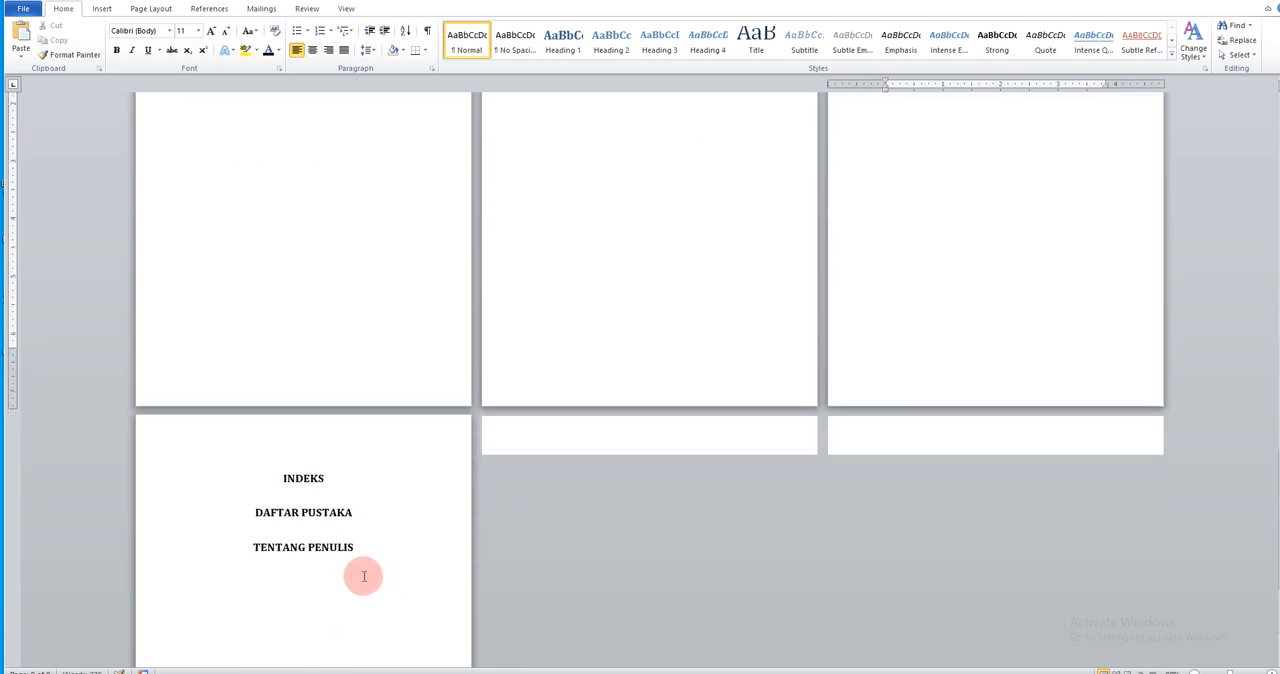
{"action": "left_click", "coordinate": [358, 465]}
{"action": "key", "text": "Return"}
{"action": "key", "text": "Return"}
{"action": "key", "text": "Return"}
{"action": "key", "text": "Return"}
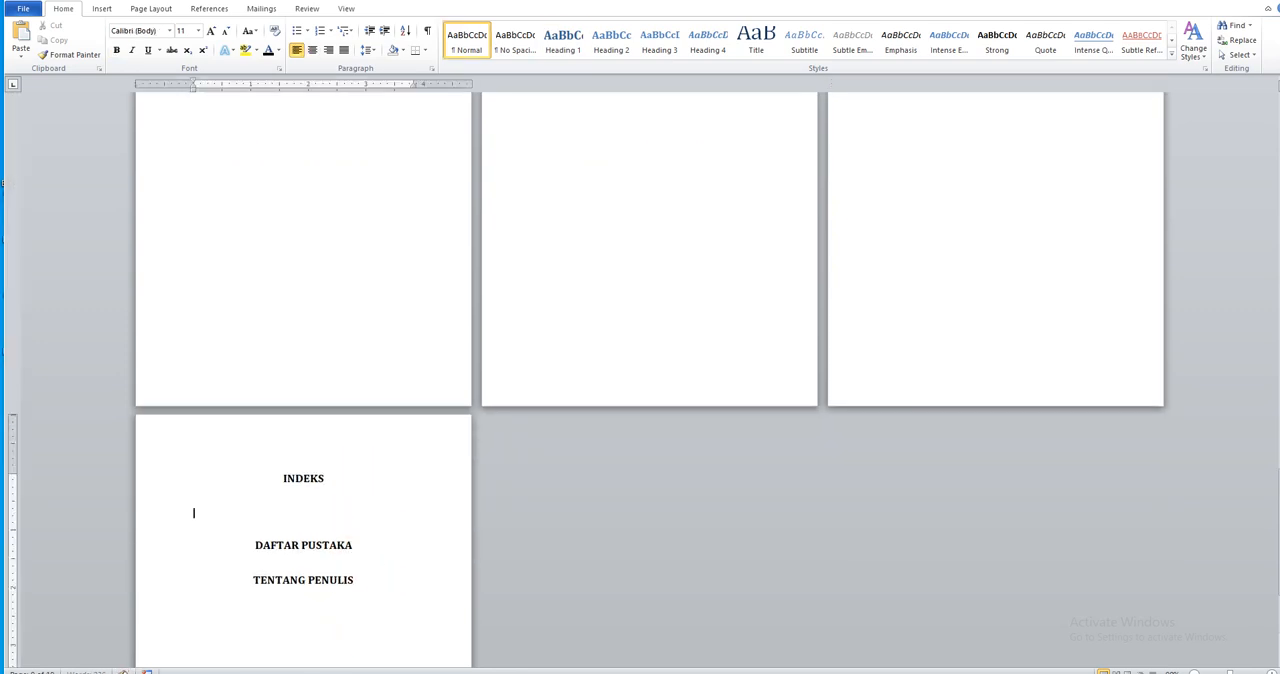
{"action": "key", "text": "Return"}
{"action": "key", "text": "Return"}
{"action": "key", "text": "Return"}
{"action": "key", "text": "Return"}
{"action": "key", "text": "Return"}
{"action": "key", "text": "Return"}
{"action": "key", "text": "Return"}
{"action": "key", "text": "Return"}
{"action": "key", "text": "Return"}
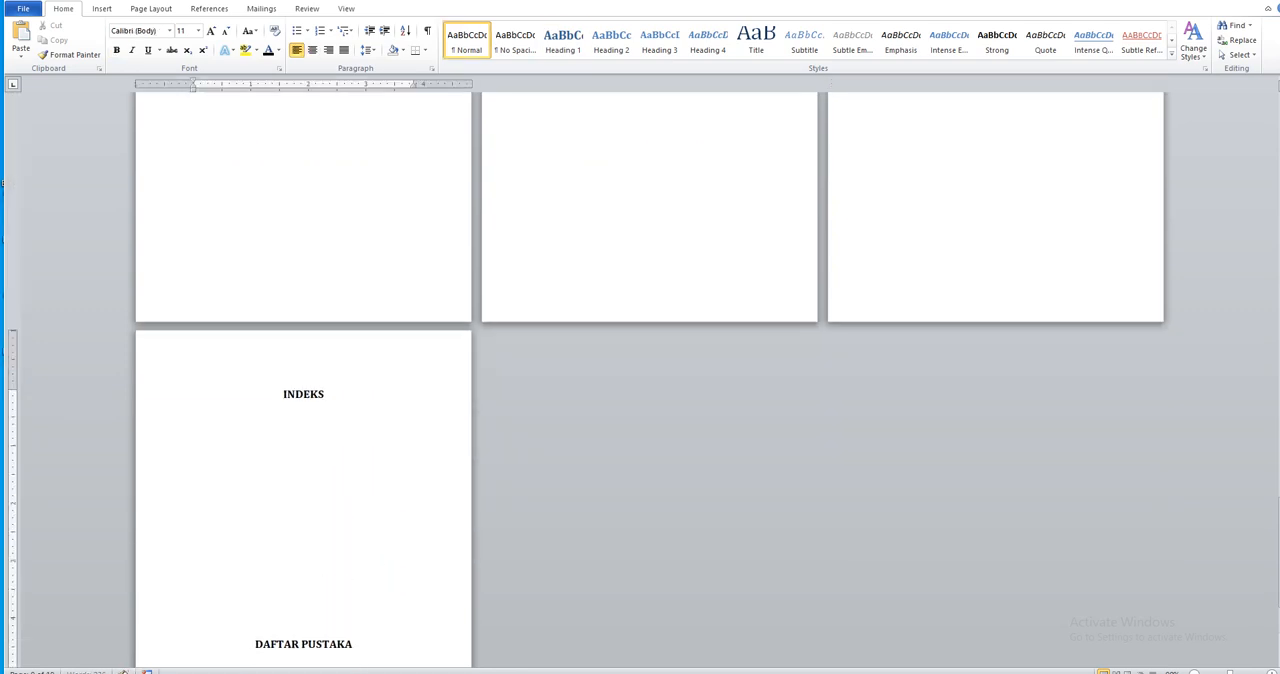
{"action": "key", "text": "Return"}
{"action": "key", "text": "Return"}
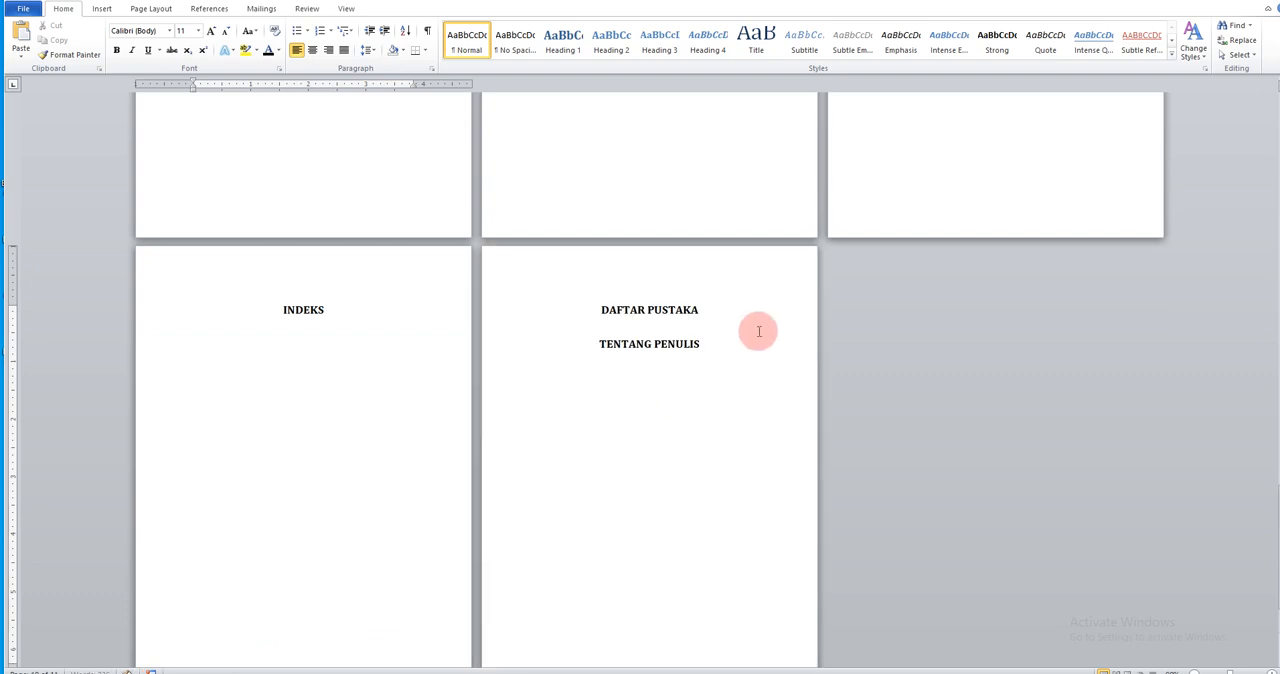
Insert blank lines below DAFTAR PUSTAKA so that TENTANG PENULIS starts on a new page
{"action": "left_click", "coordinate": [749, 306]}
{"action": "key", "text": "Return"}
{"action": "key", "text": "Return"}
{"action": "key", "text": "Return"}
{"action": "key", "text": "Return"}
{"action": "key", "text": "Return"}
{"action": "key", "text": "Return"}
{"action": "key", "text": "Return"}
{"action": "key", "text": "Return"}
{"action": "key", "text": "Return"}
{"action": "key", "text": "Return"}
{"action": "key", "text": "Return"}
{"action": "key", "text": "Return"}
{"action": "key", "text": "Return"}
{"action": "key", "text": "Return"}
{"action": "key", "text": "Return"}
{"action": "key", "text": "Return"}
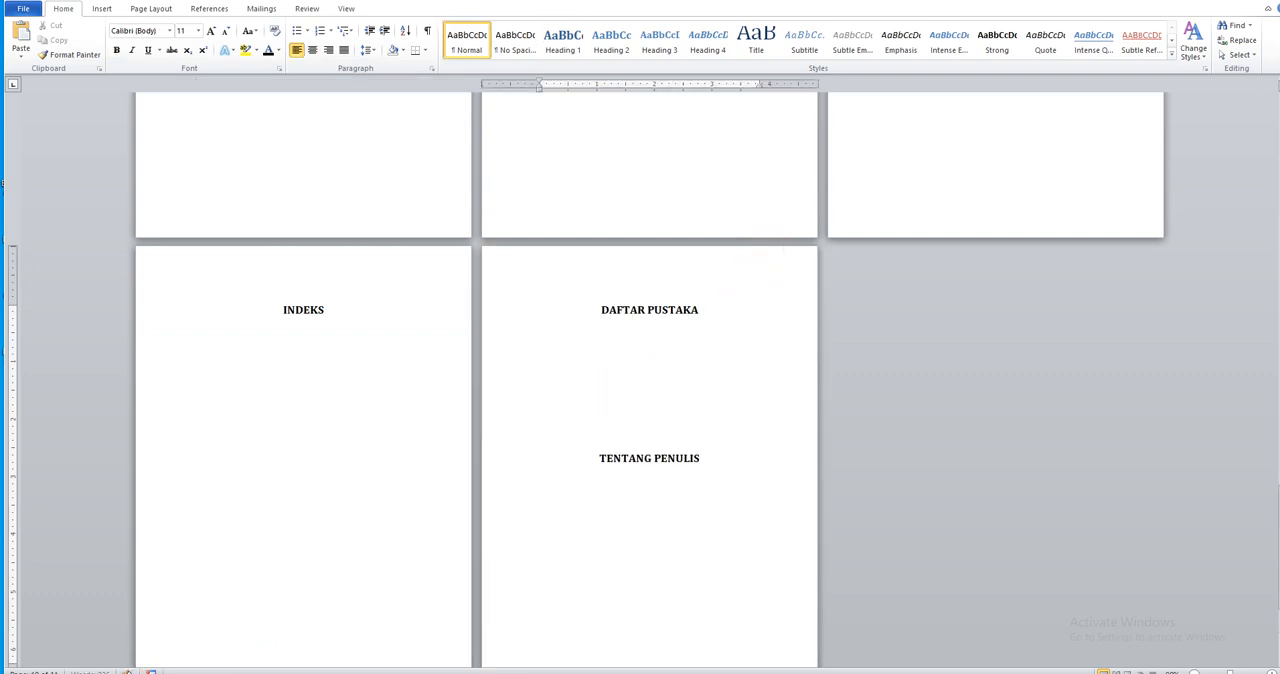
{"action": "scroll", "coordinate": [857, 483], "scroll_direction": "down", "scroll_amount": 1}
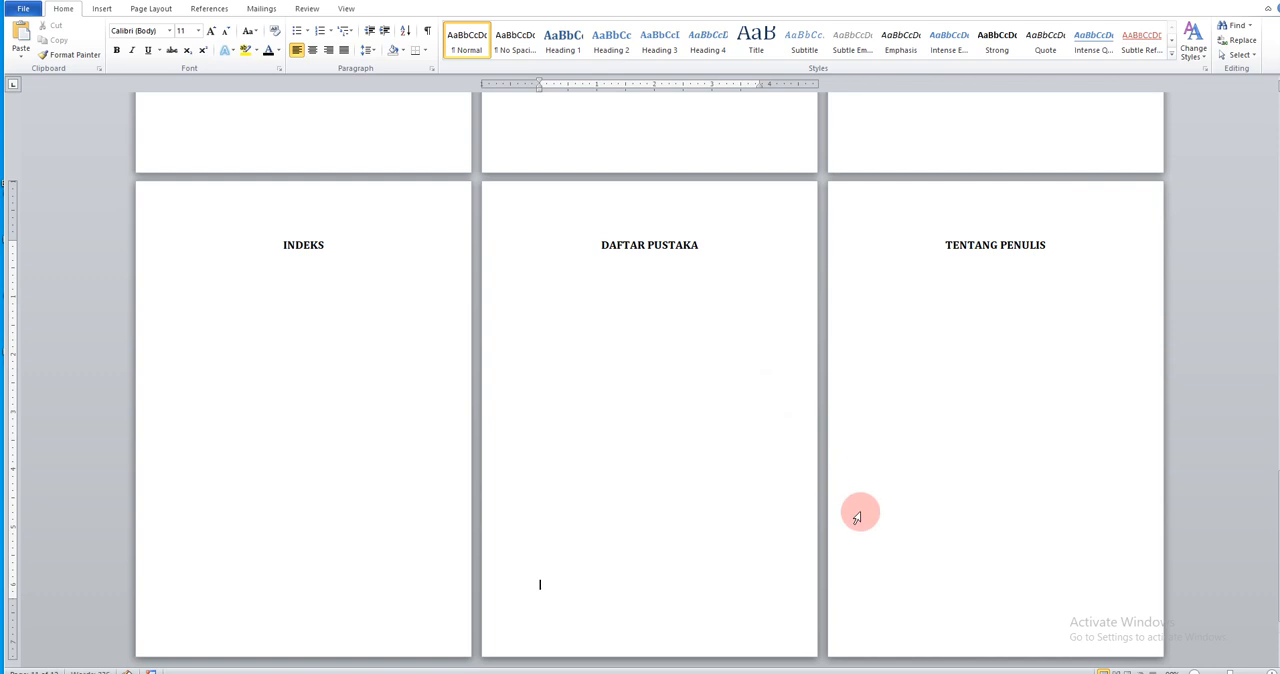
Insert the Automatic Table 2 table of contents on the empty line below the DAFTAR ISI title
{"action": "scroll", "coordinate": [857, 520], "scroll_direction": "up", "scroll_amount": 5}
{"action": "scroll", "coordinate": [857, 522], "scroll_direction": "up", "scroll_amount": 12}
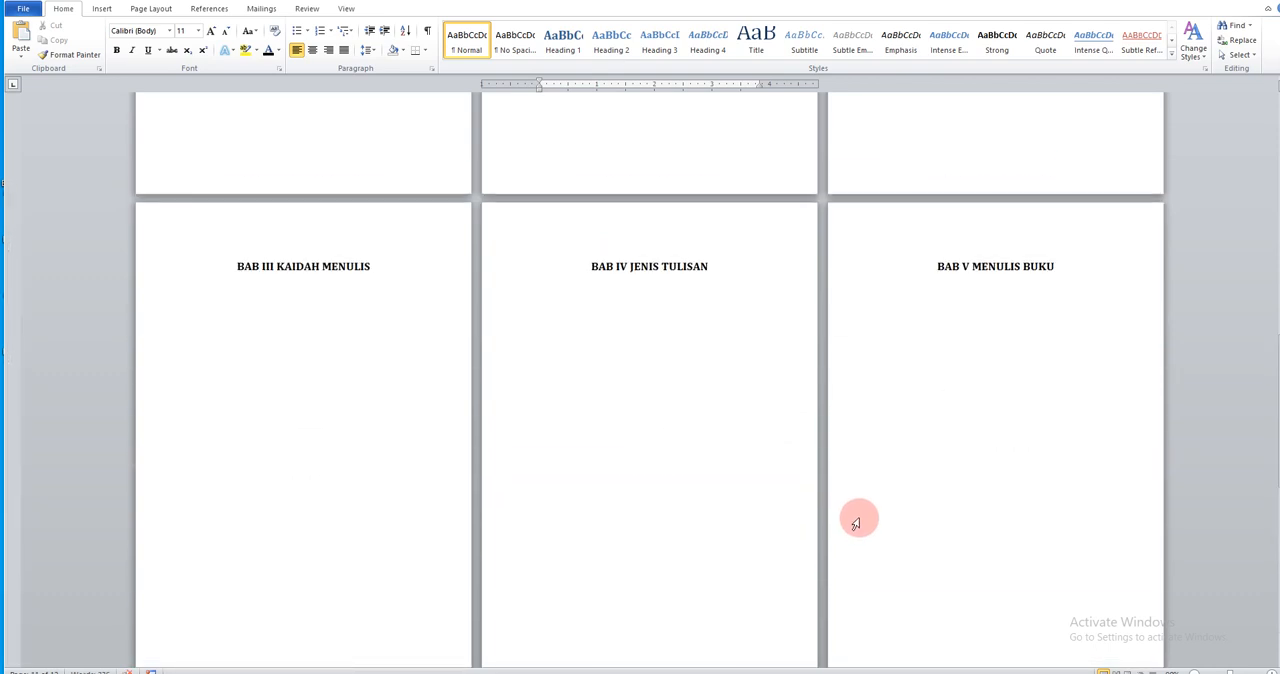
{"action": "scroll", "coordinate": [856, 522], "scroll_direction": "up", "scroll_amount": 8}
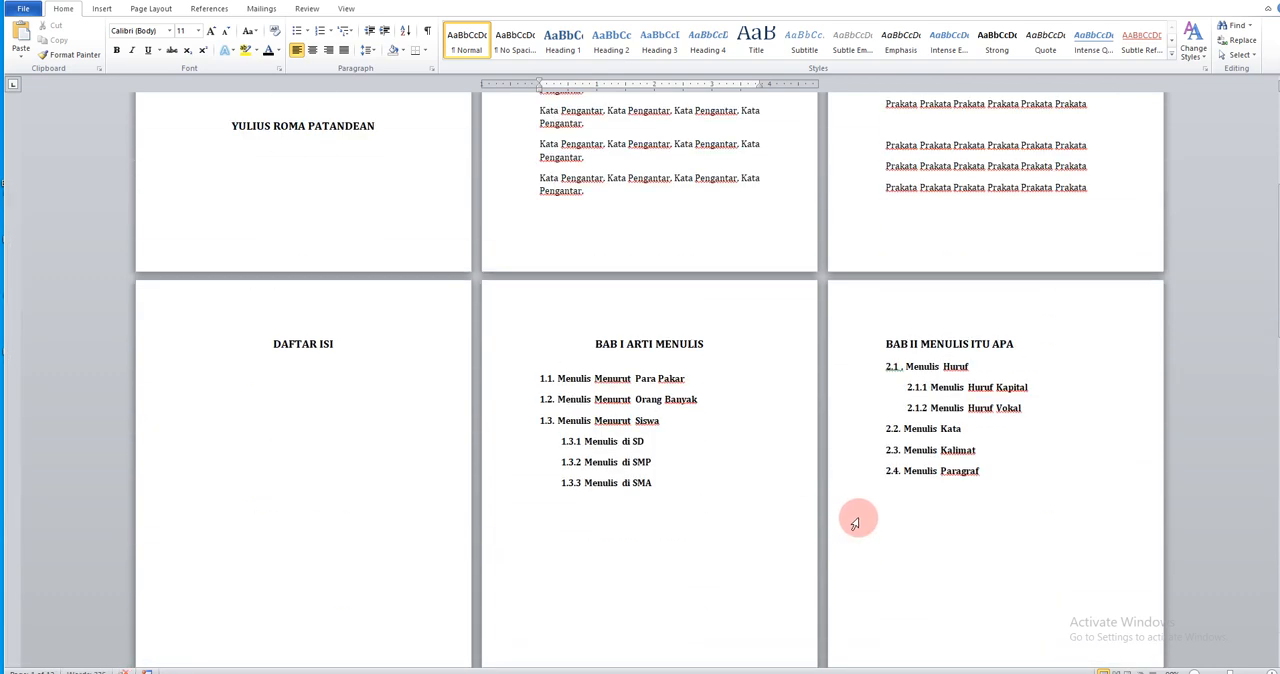
{"action": "scroll", "coordinate": [855, 522], "scroll_direction": "down", "scroll_amount": 2}
{"action": "scroll", "coordinate": [855, 522], "scroll_direction": "up", "scroll_amount": 2}
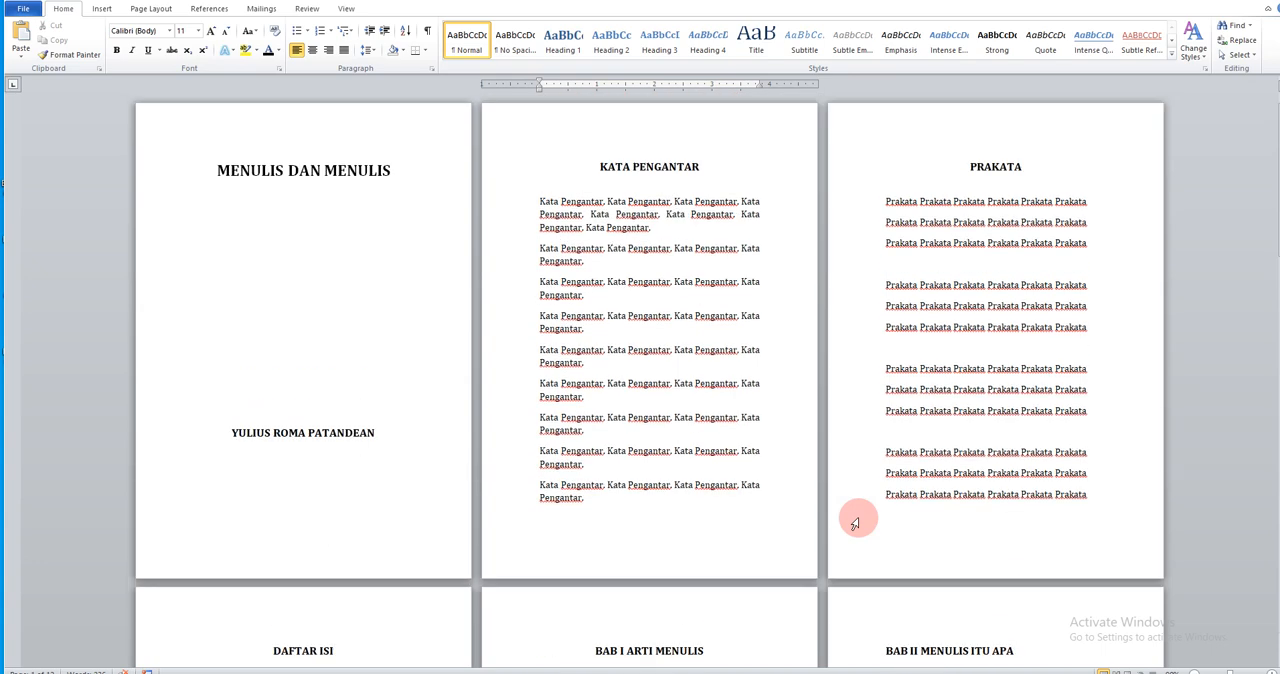
{"action": "scroll", "coordinate": [920, 490], "scroll_direction": "down", "scroll_amount": 8}
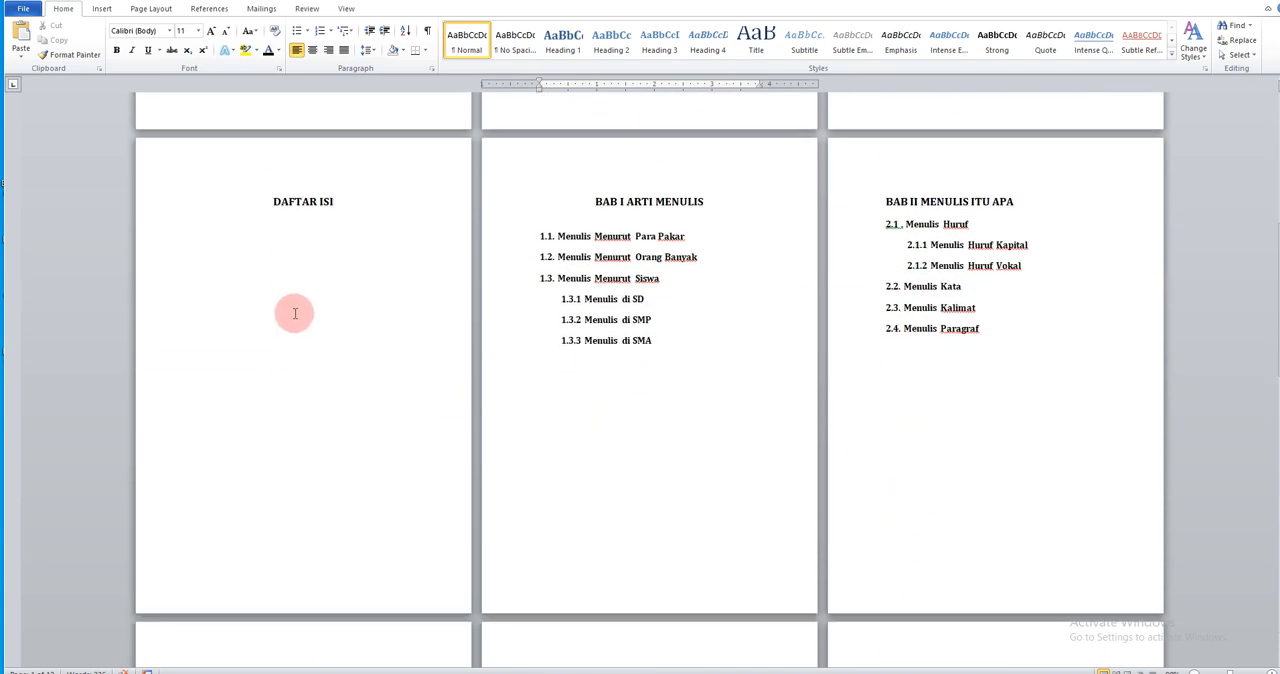
{"action": "left_click", "coordinate": [307, 243]}
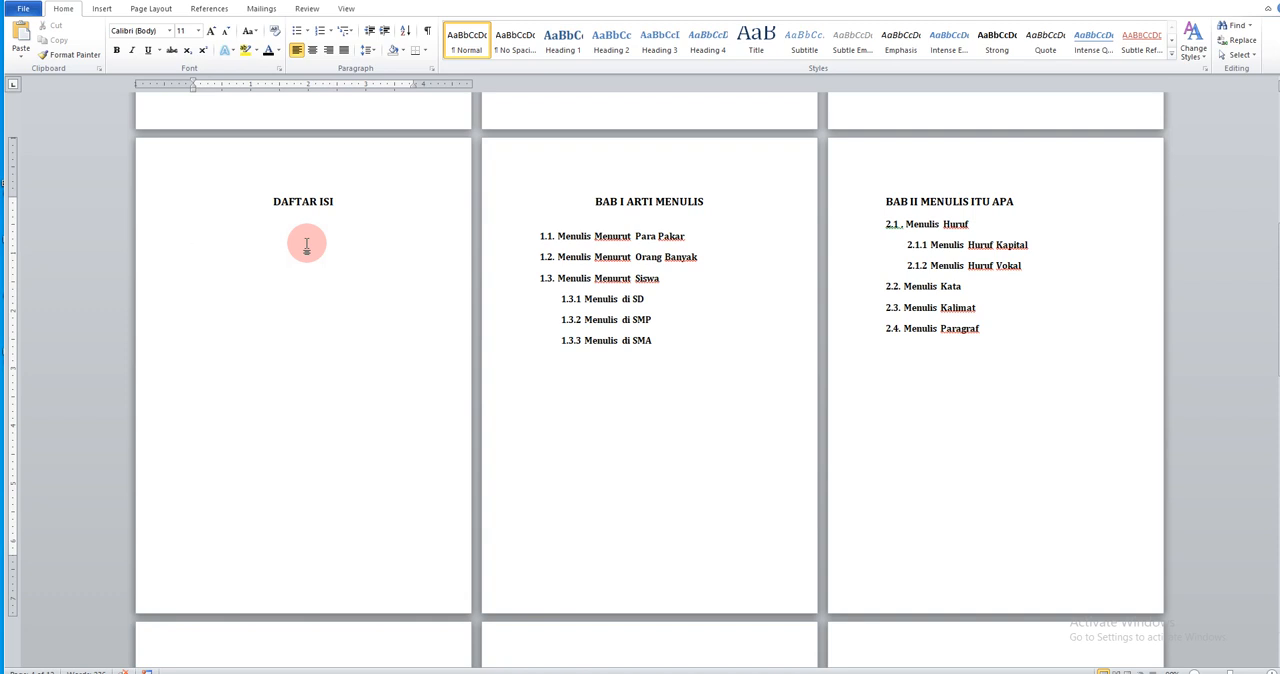
{"action": "left_click", "coordinate": [291, 229]}
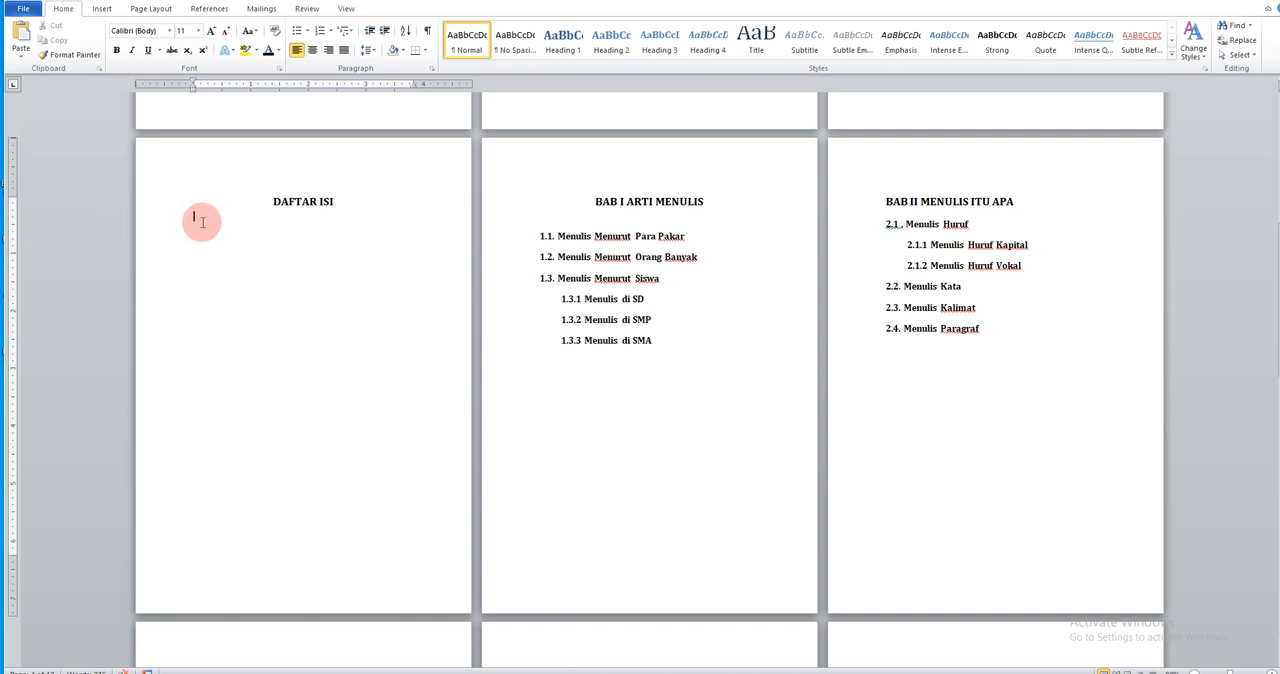
{"action": "scroll", "coordinate": [277, 319], "scroll_direction": "up", "scroll_amount": 2, "text": "ctrl"}
{"action": "scroll", "coordinate": [275, 327], "scroll_direction": "up", "scroll_amount": 3, "text": "ctrl"}
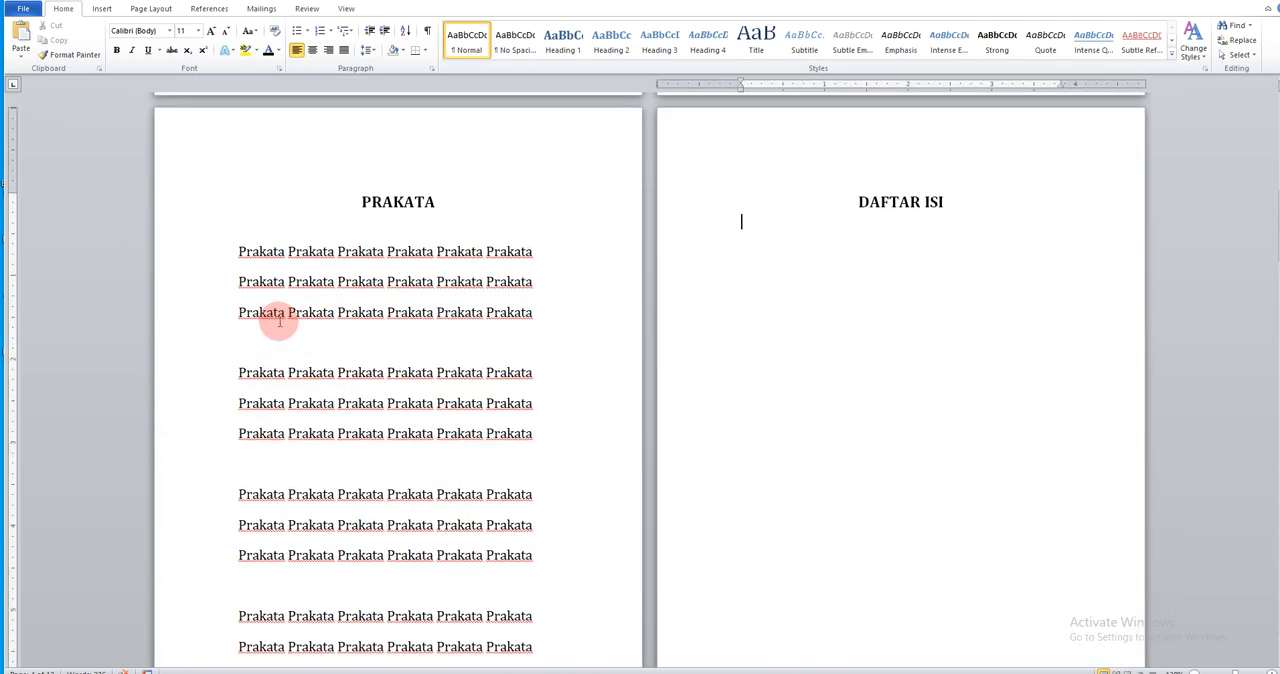
{"action": "left_click", "coordinate": [797, 232]}
{"action": "scroll", "coordinate": [789, 300], "scroll_direction": "up", "scroll_amount": 1, "text": "ctrl"}
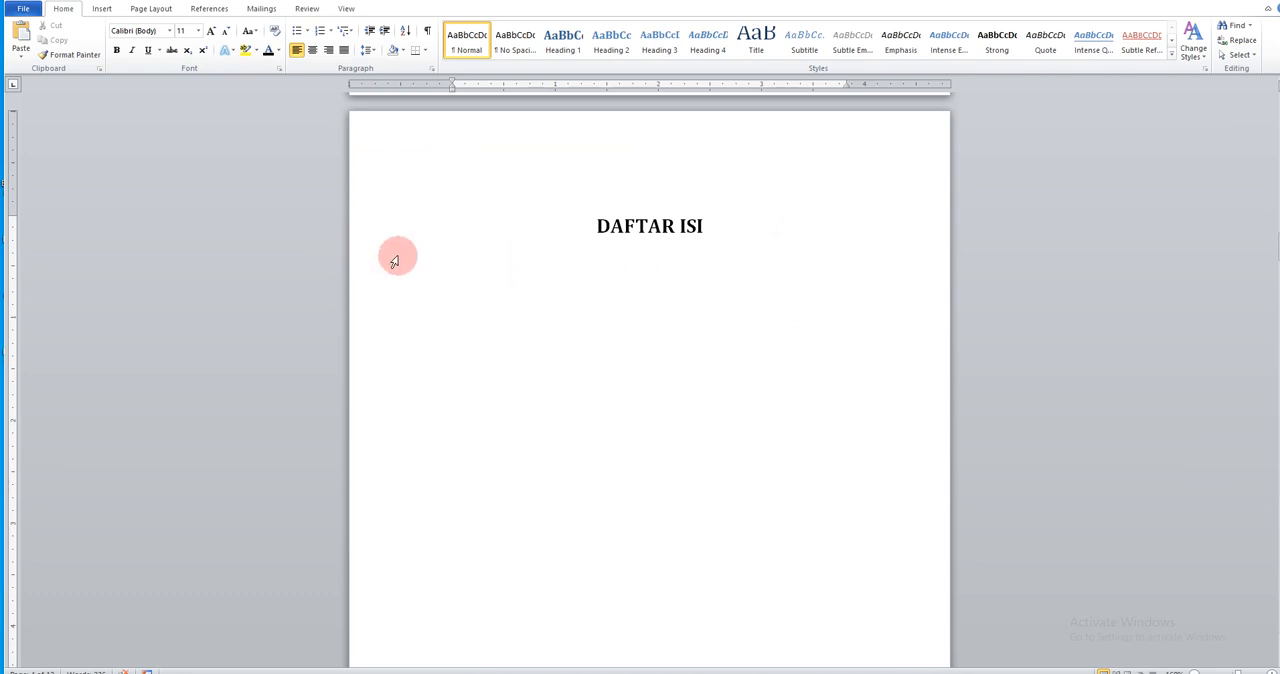
{"action": "left_click", "coordinate": [210, 9]}
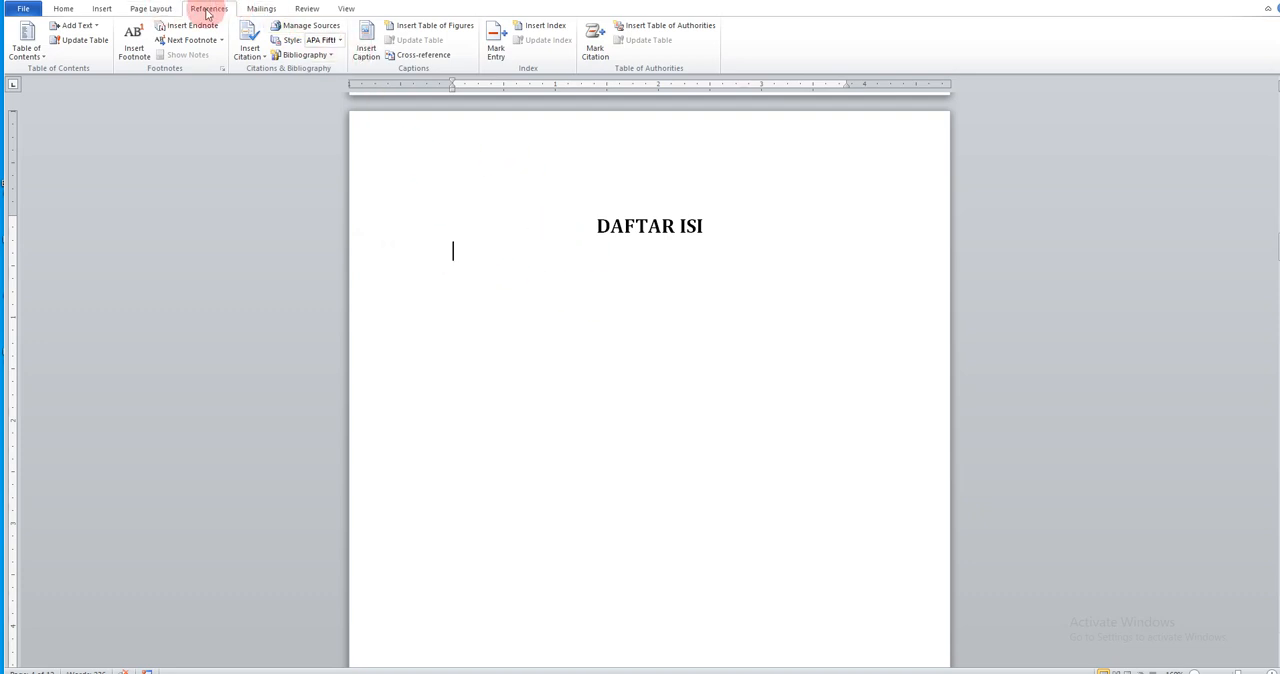
{"action": "left_click", "coordinate": [43, 62]}
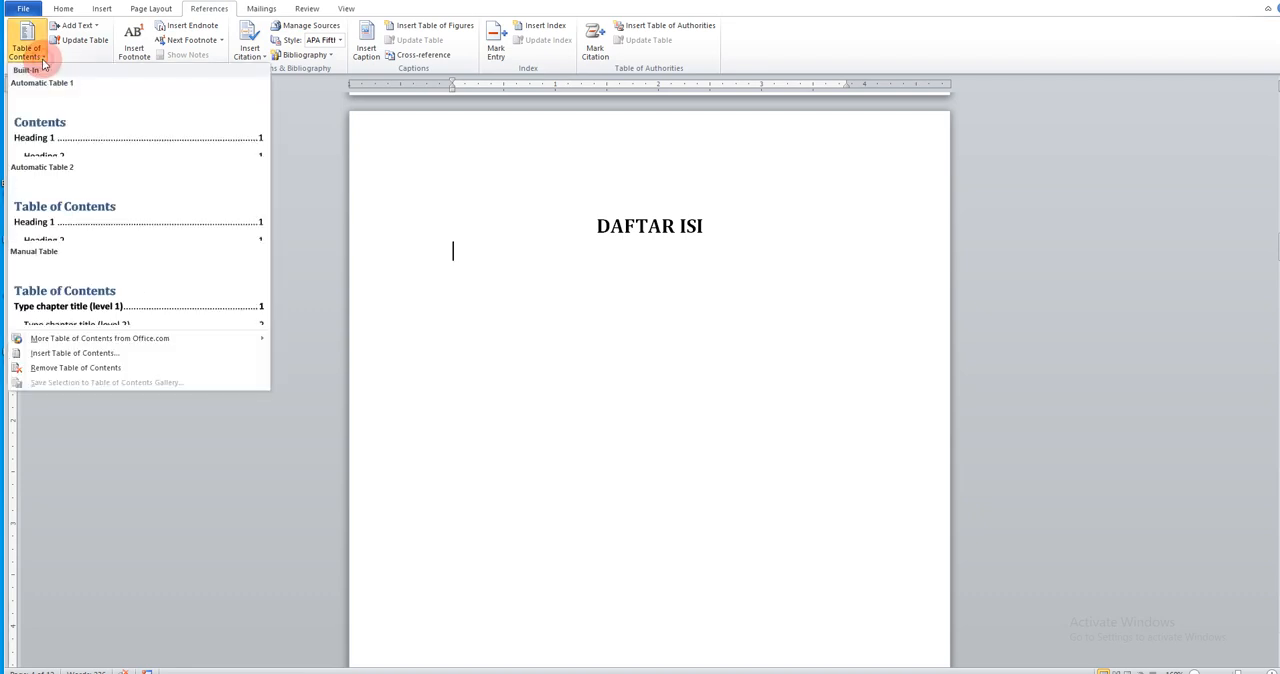
{"action": "left_click", "coordinate": [66, 230]}
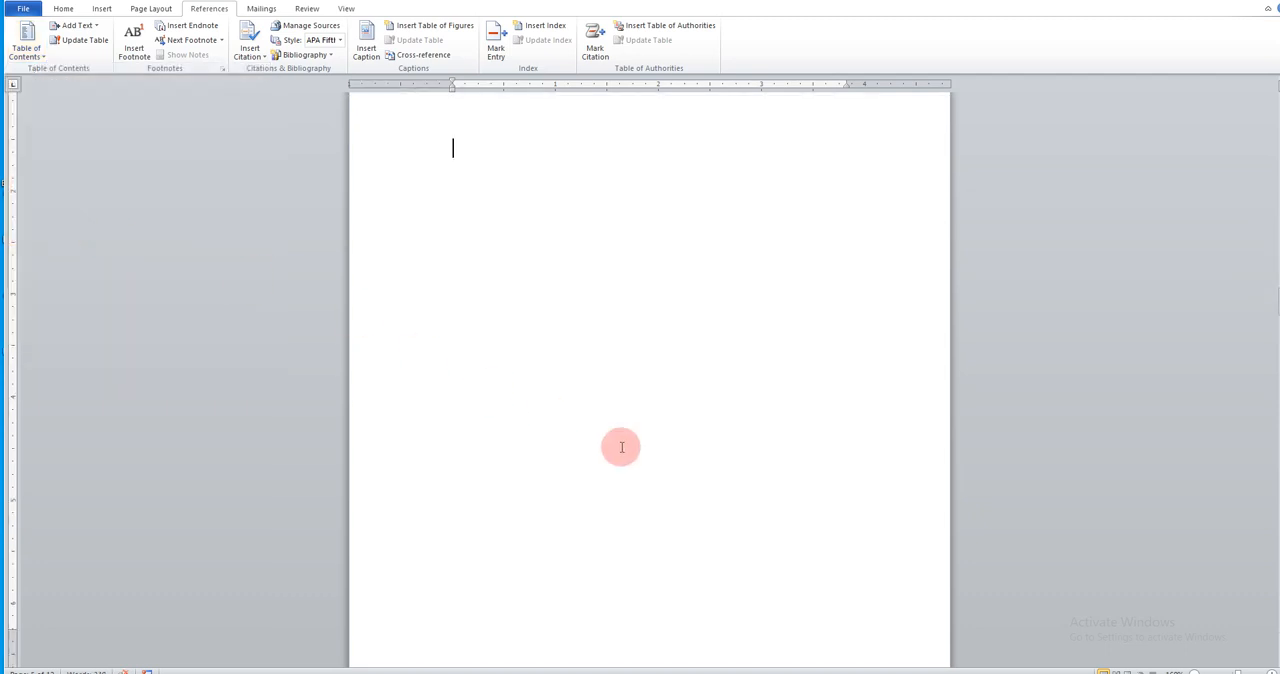
Delete the built-in Table of Contents heading above the entries on the DAFTAR ISI page
{"action": "scroll", "coordinate": [621, 447], "scroll_direction": "up", "scroll_amount": 10}
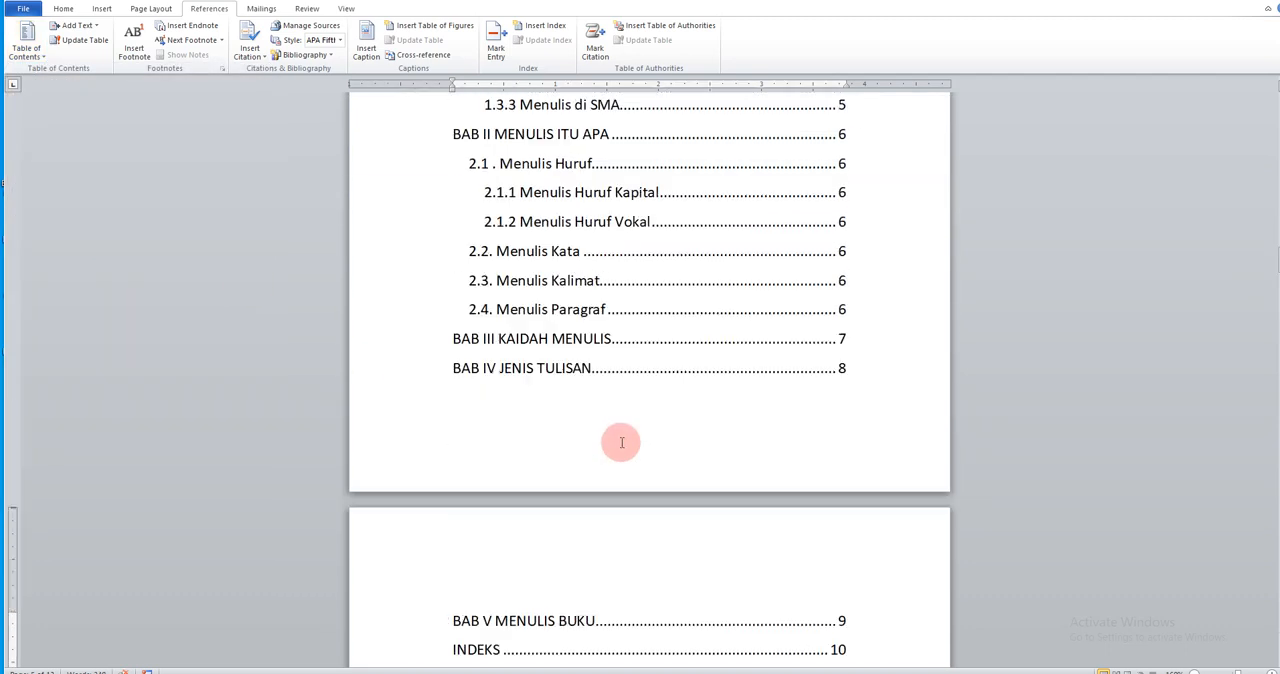
{"action": "scroll", "coordinate": [621, 441], "scroll_direction": "up", "scroll_amount": 3}
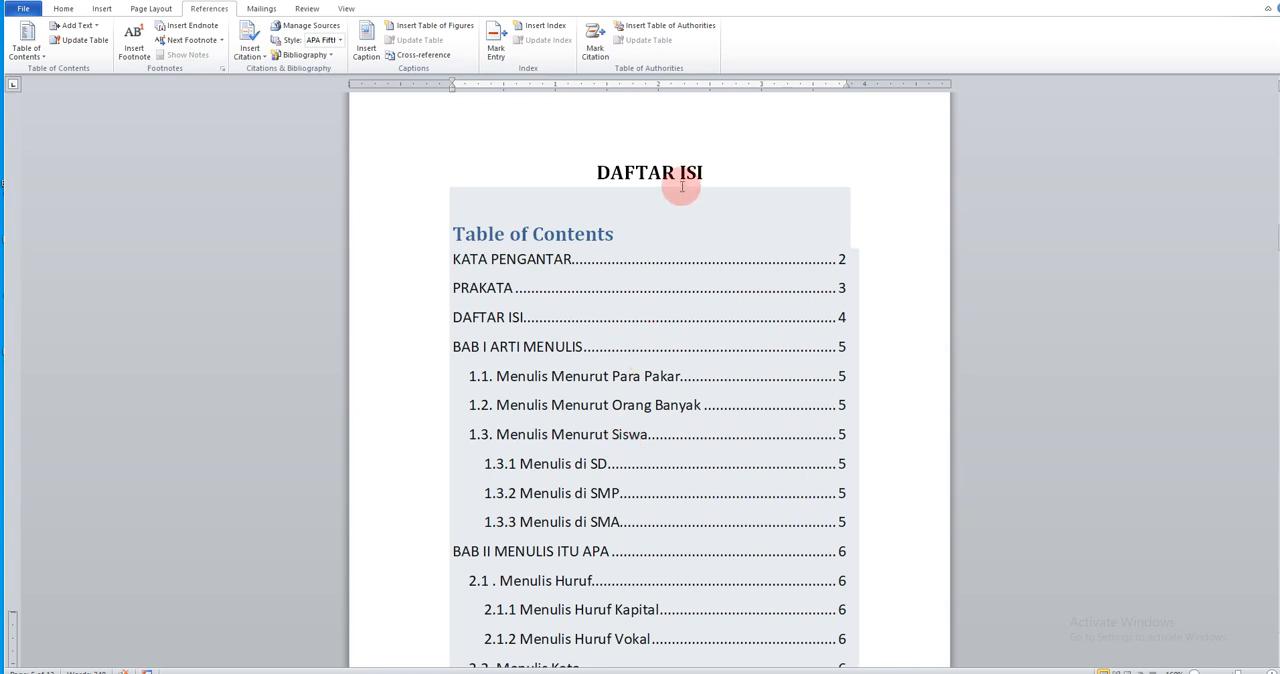
{"action": "left_click", "coordinate": [651, 233]}
{"action": "left_click_drag", "start_coordinate": [651, 233], "coordinate": [470, 227]}
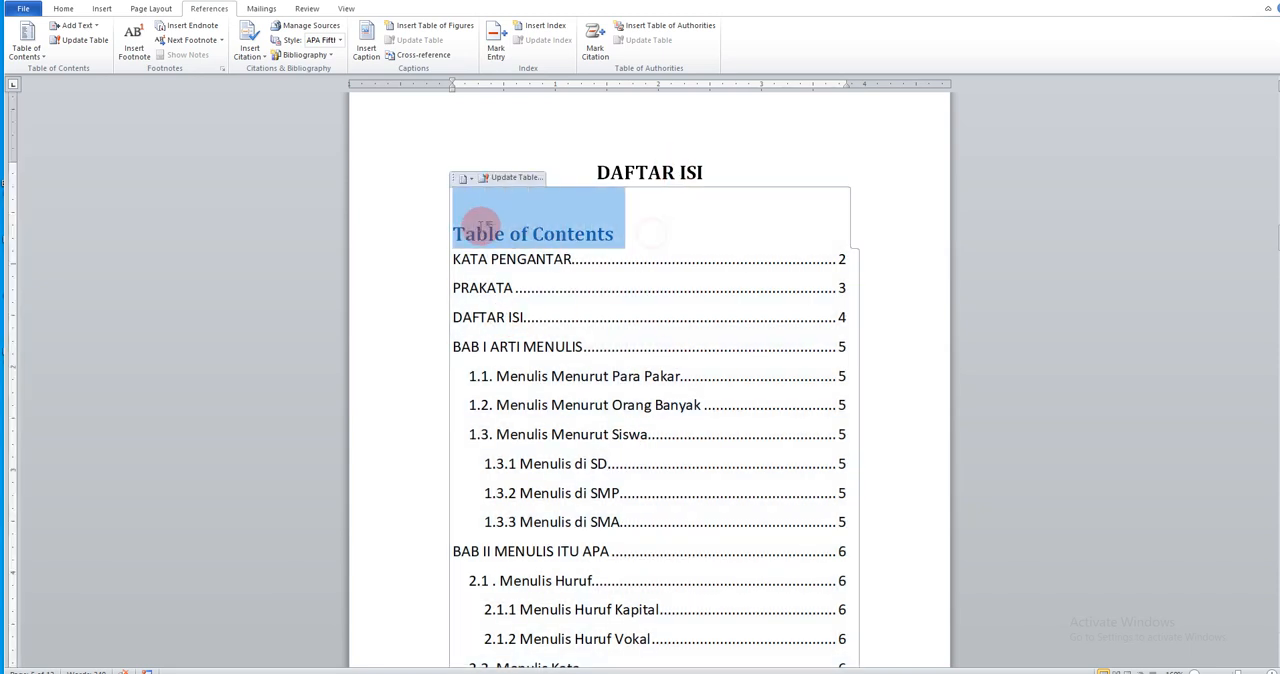
{"action": "key", "text": "BackSpace"}
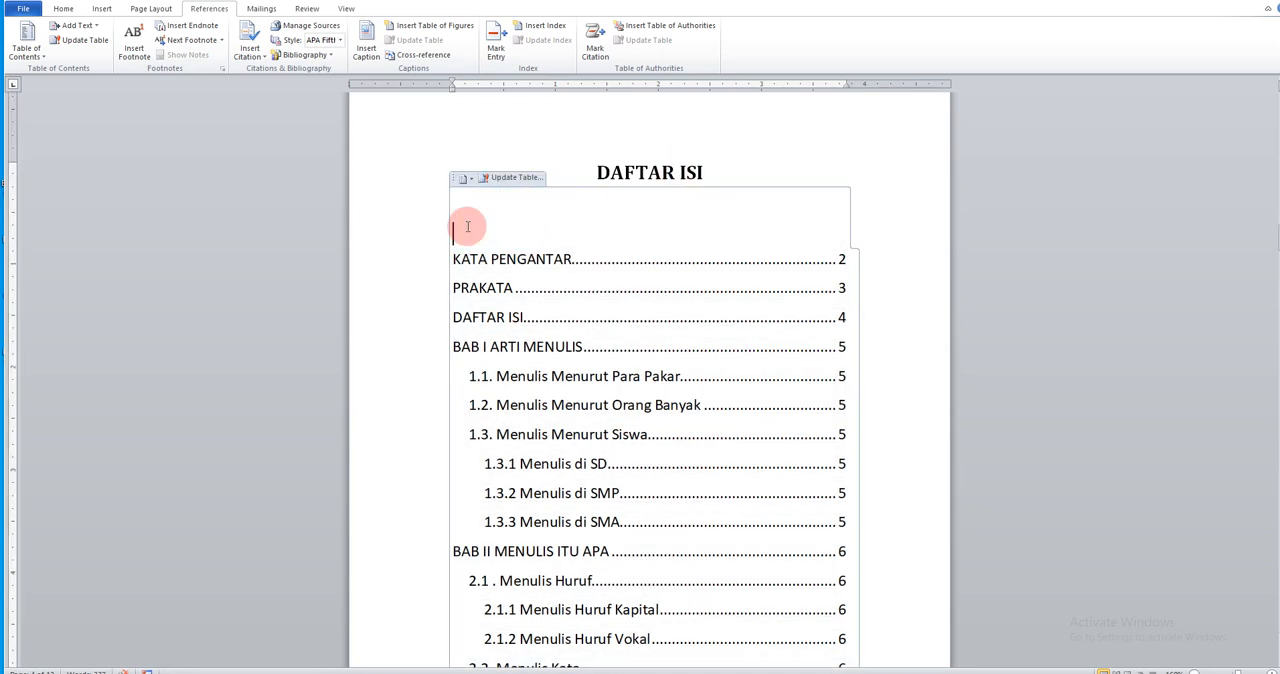
Set all the table of contents entries, from KATA PENGANTAR to TENTANG PENULIS, to Cambria (Headings) at size 12
{"action": "left_click", "coordinate": [890, 262]}
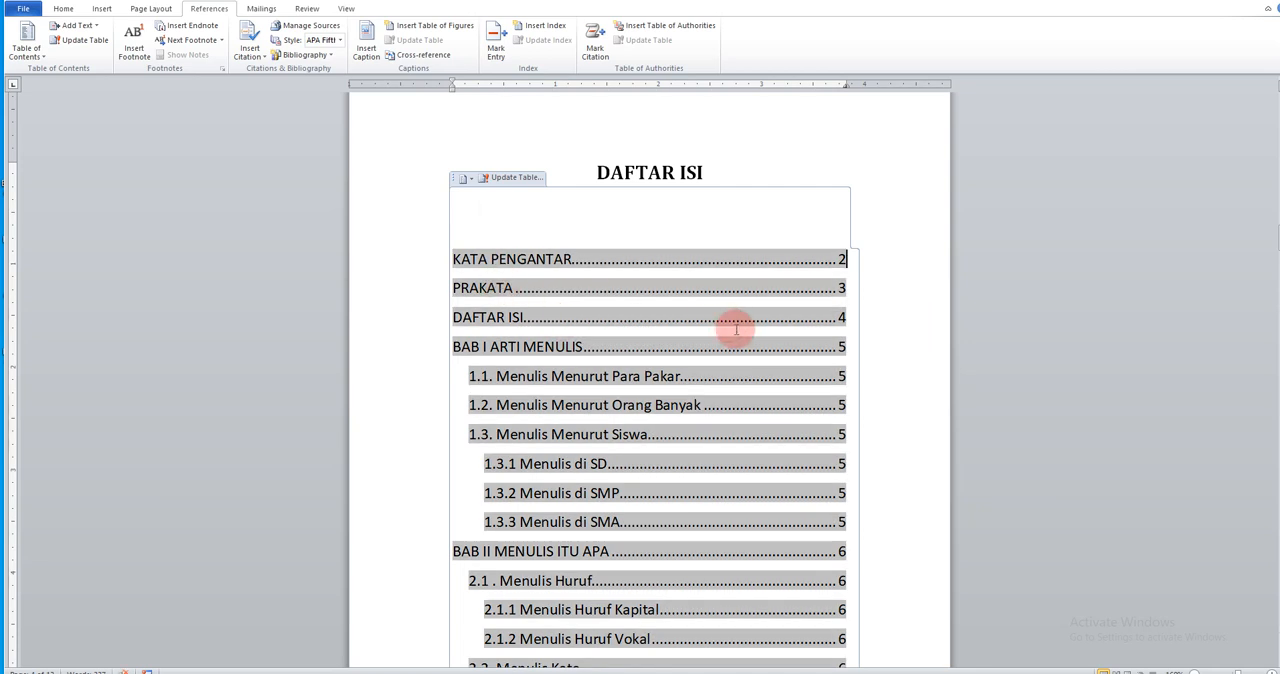
{"action": "scroll", "coordinate": [736, 328], "scroll_direction": "down", "scroll_amount": 2}
{"action": "left_click_drag", "start_coordinate": [452, 154], "coordinate": [679, 362]}
{"action": "left_click", "coordinate": [65, 9]}
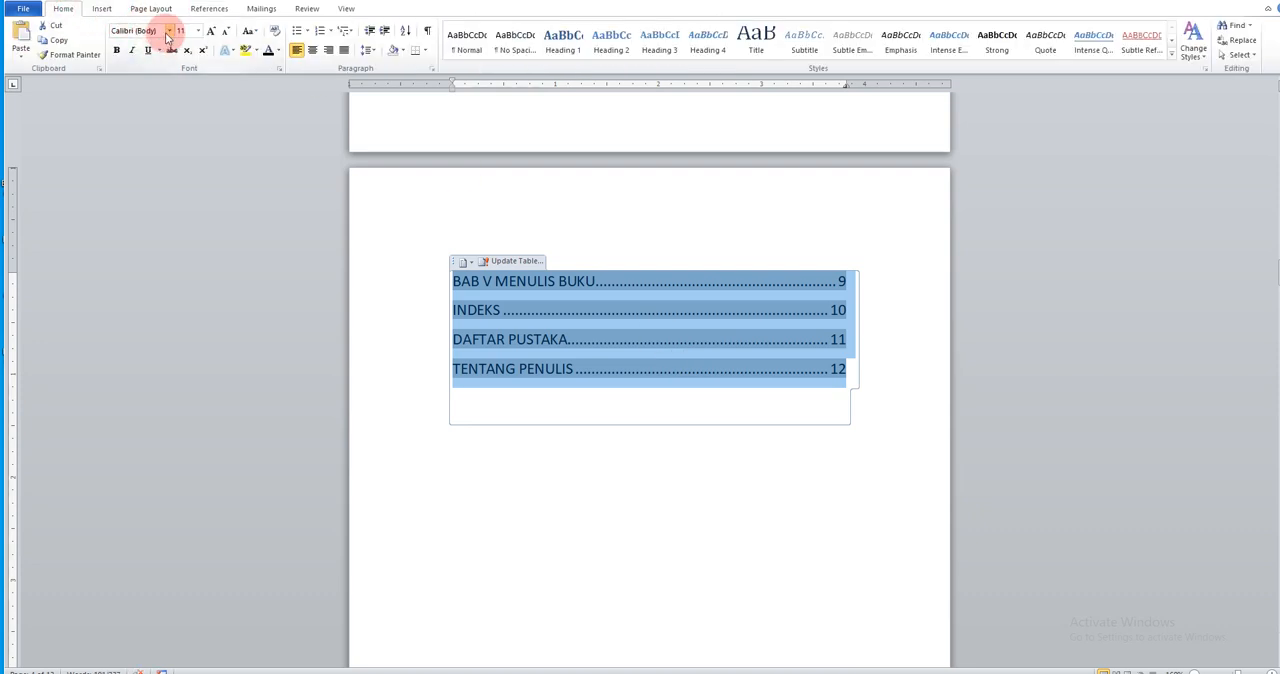
{"action": "left_click", "coordinate": [169, 31]}
{"action": "left_click", "coordinate": [165, 55]}
{"action": "left_click", "coordinate": [198, 31]}
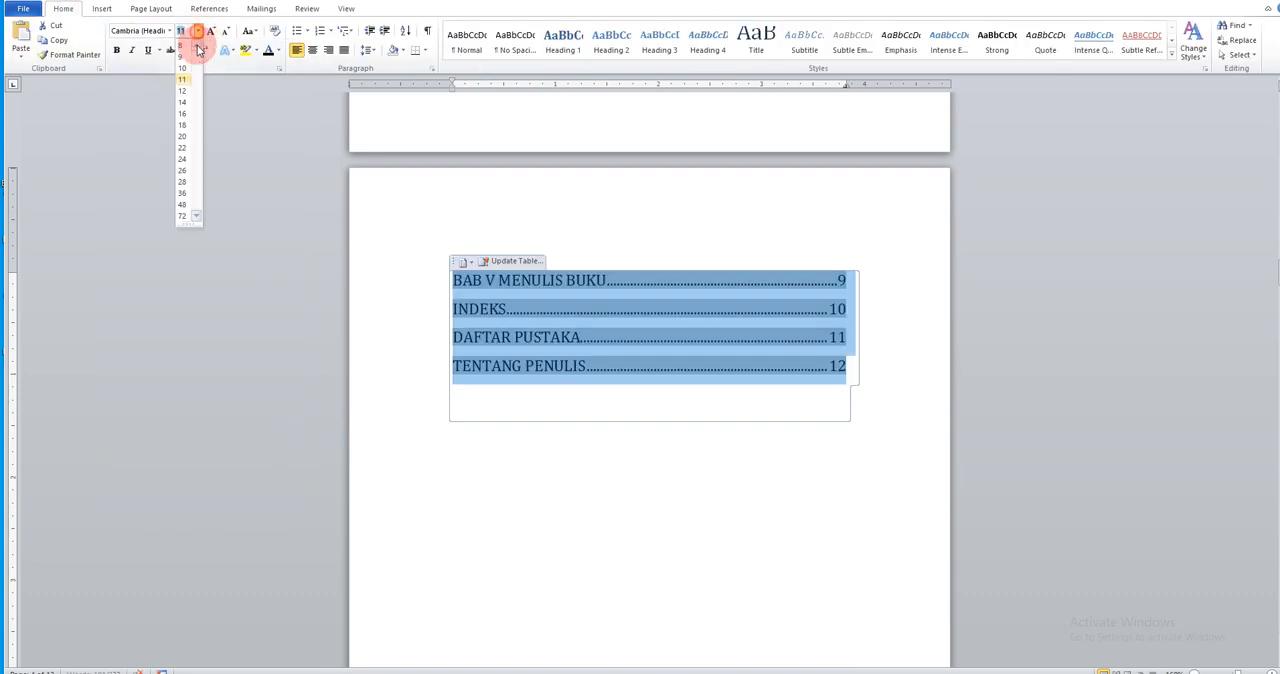
{"action": "left_click", "coordinate": [183, 90]}
Justify the table of contents entries and deselect them
{"action": "left_click", "coordinate": [344, 50]}
{"action": "scroll", "coordinate": [609, 628], "scroll_direction": "up", "scroll_amount": 10}
{"action": "scroll", "coordinate": [700, 550], "scroll_direction": "up", "scroll_amount": 3}
{"action": "left_click", "coordinate": [880, 434]}
{"action": "scroll", "coordinate": [874, 420], "scroll_direction": "down", "scroll_amount": 2}
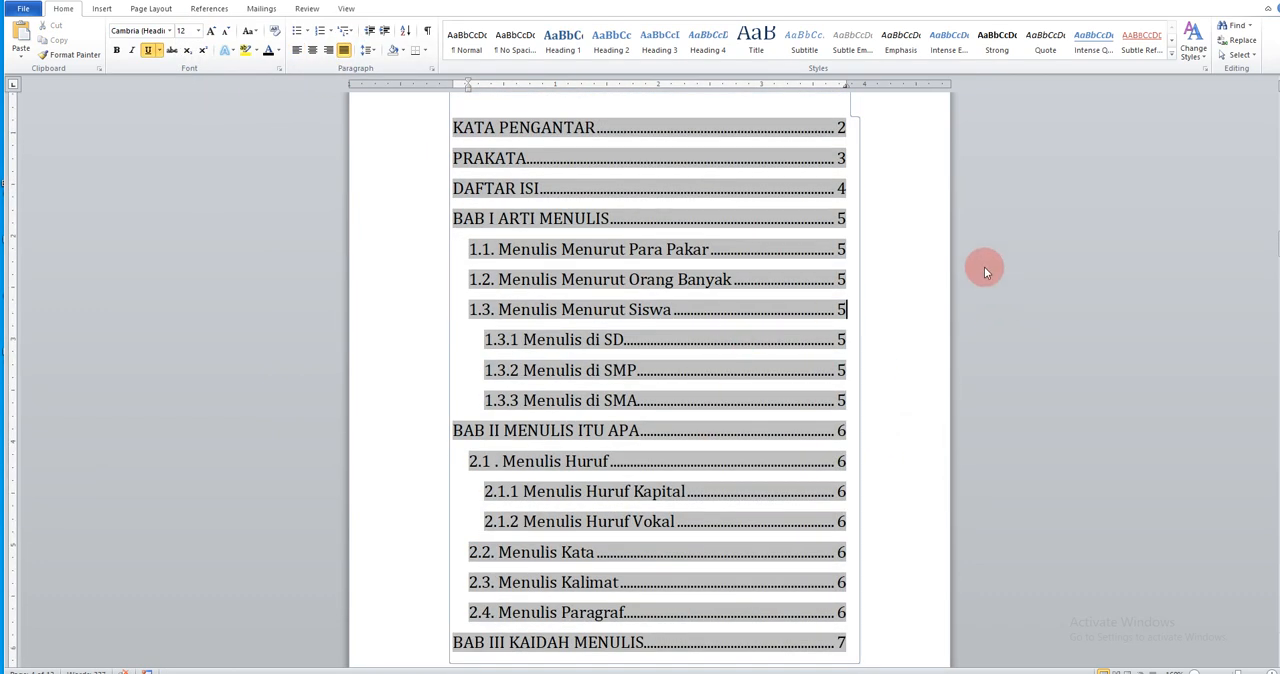
{"action": "scroll", "coordinate": [871, 143], "scroll_direction": "up", "scroll_amount": 3}
{"action": "left_click", "coordinate": [835, 168]}
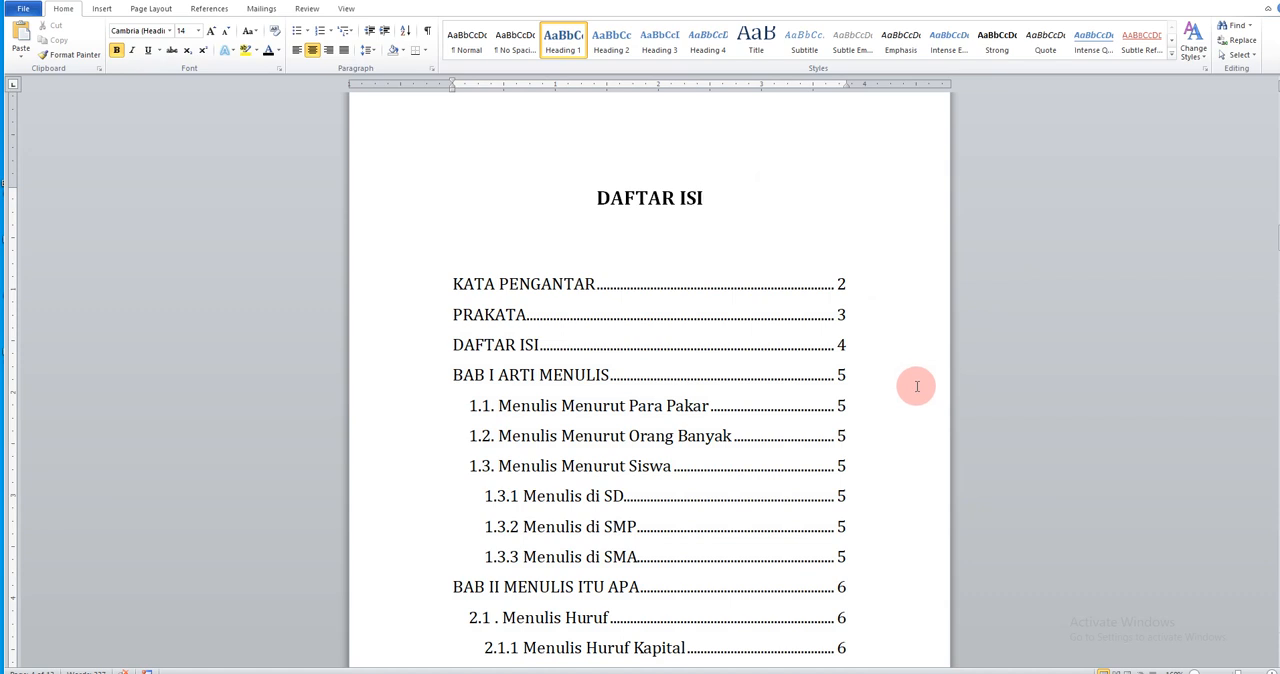
Review the formatted table of contents, checking the heading levels and page numbers from KATA PENGANTAR to TENTANG PENULIS
{"action": "scroll", "coordinate": [916, 386], "scroll_direction": "down", "scroll_amount": 2}
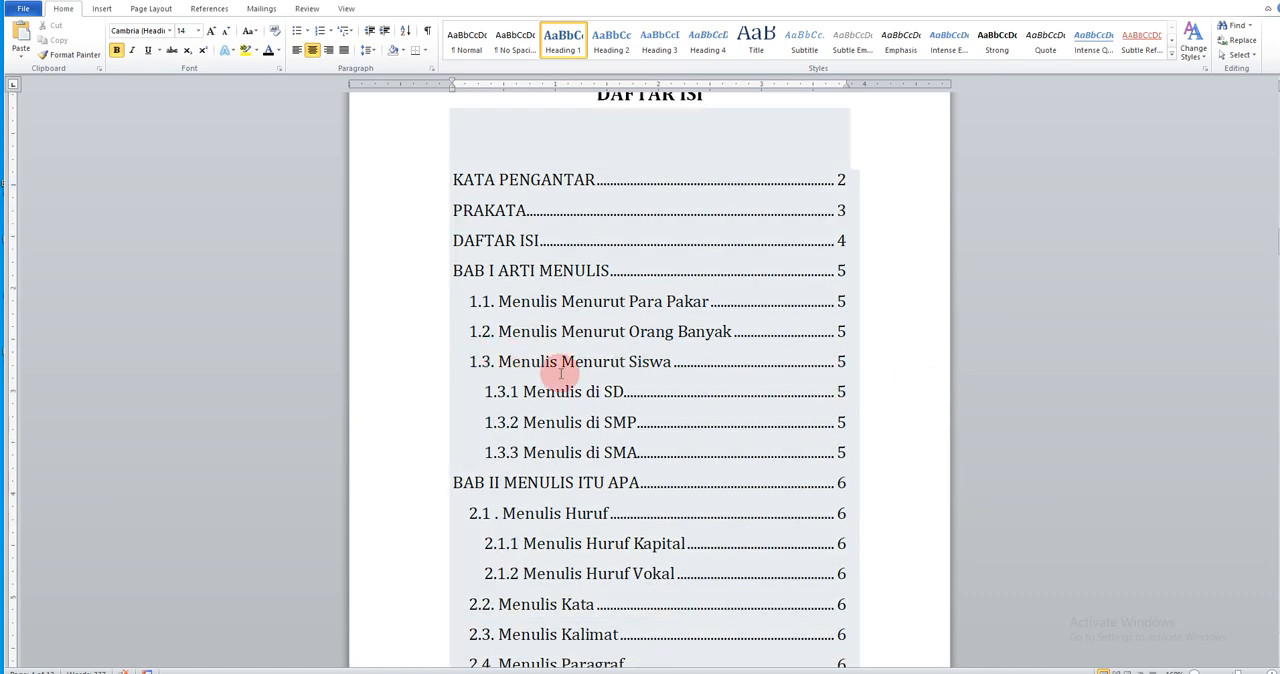
{"action": "scroll", "coordinate": [527, 390], "scroll_direction": "down", "scroll_amount": 3}
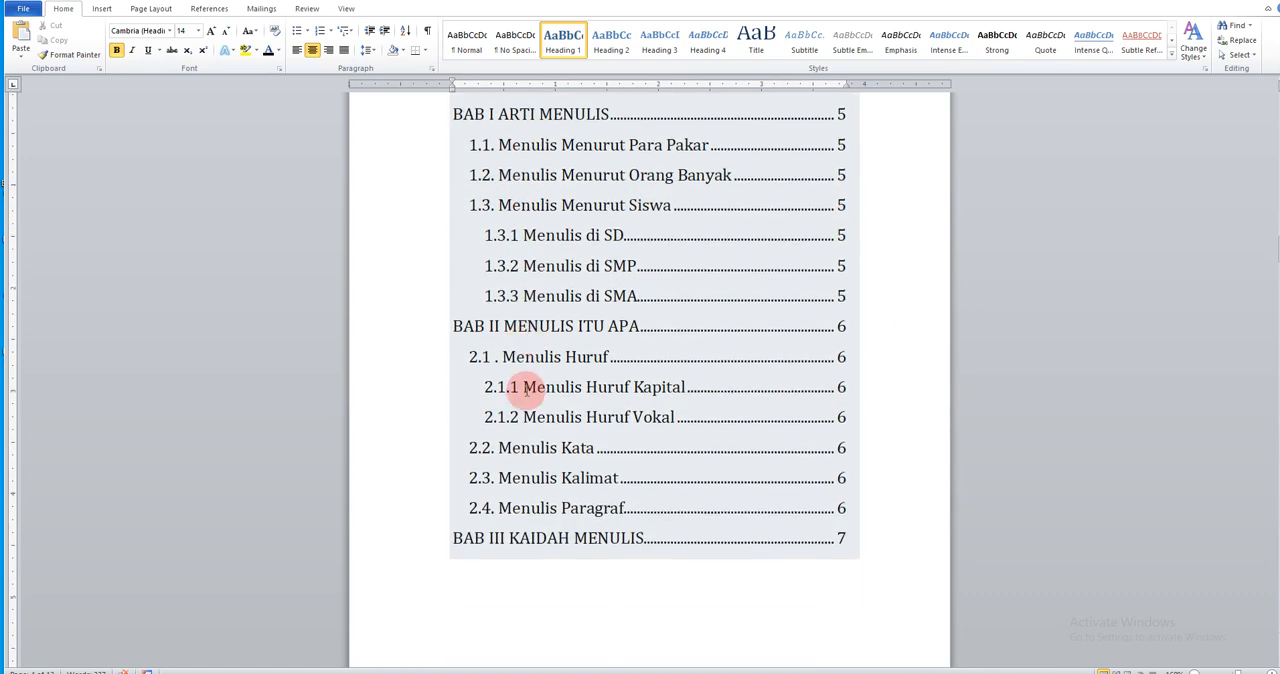
{"action": "scroll", "coordinate": [520, 432], "scroll_direction": "down", "scroll_amount": 2}
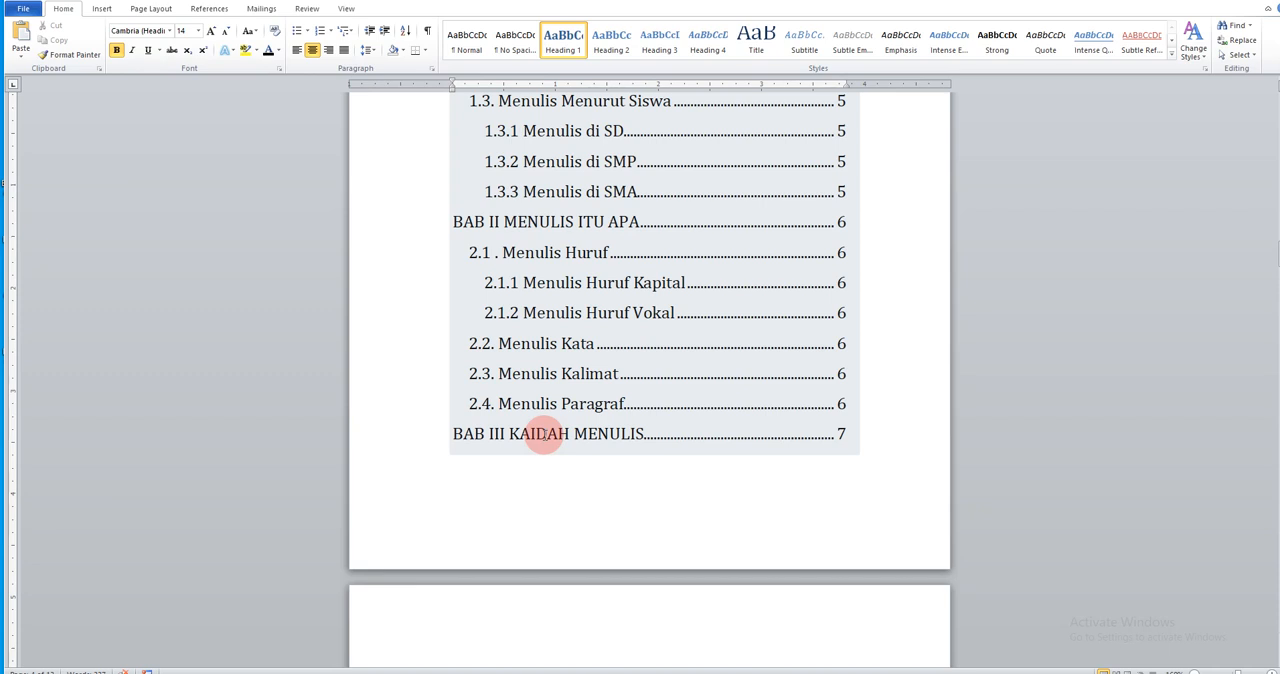
{"action": "scroll", "coordinate": [549, 457], "scroll_direction": "down", "scroll_amount": 5}
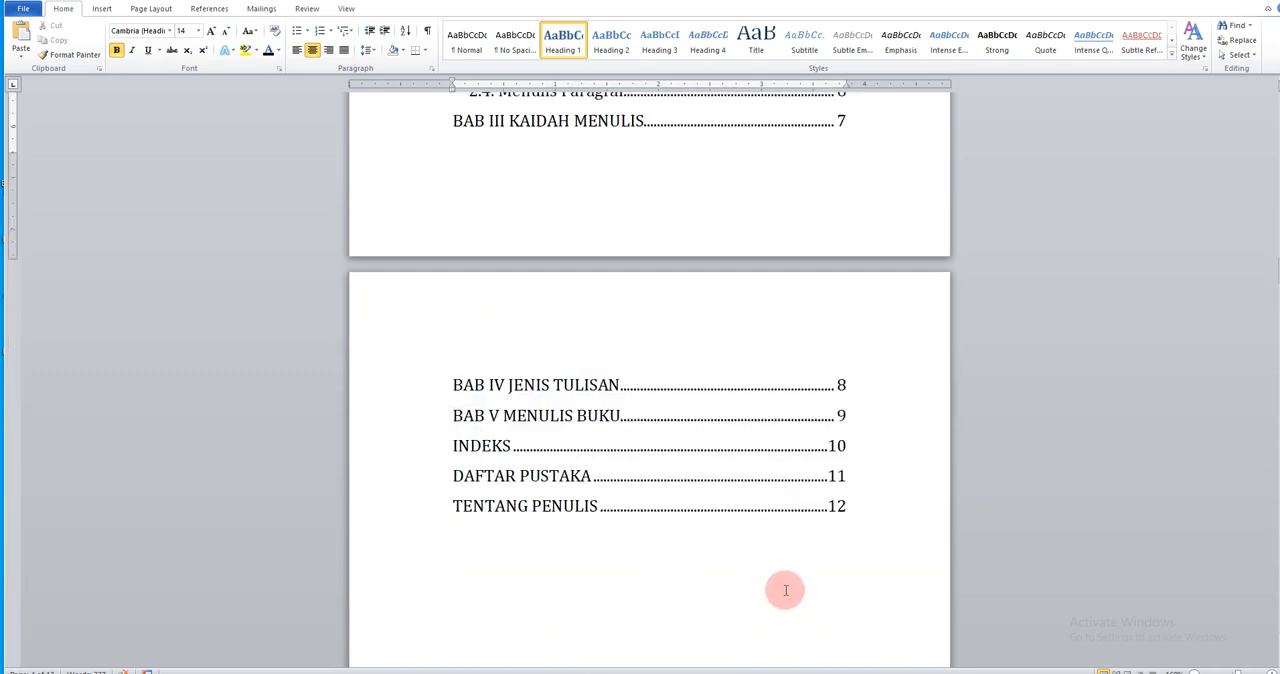
{"action": "scroll", "coordinate": [786, 591], "scroll_direction": "up", "scroll_amount": 5}
{"action": "scroll", "coordinate": [786, 590], "scroll_direction": "up", "scroll_amount": 4}
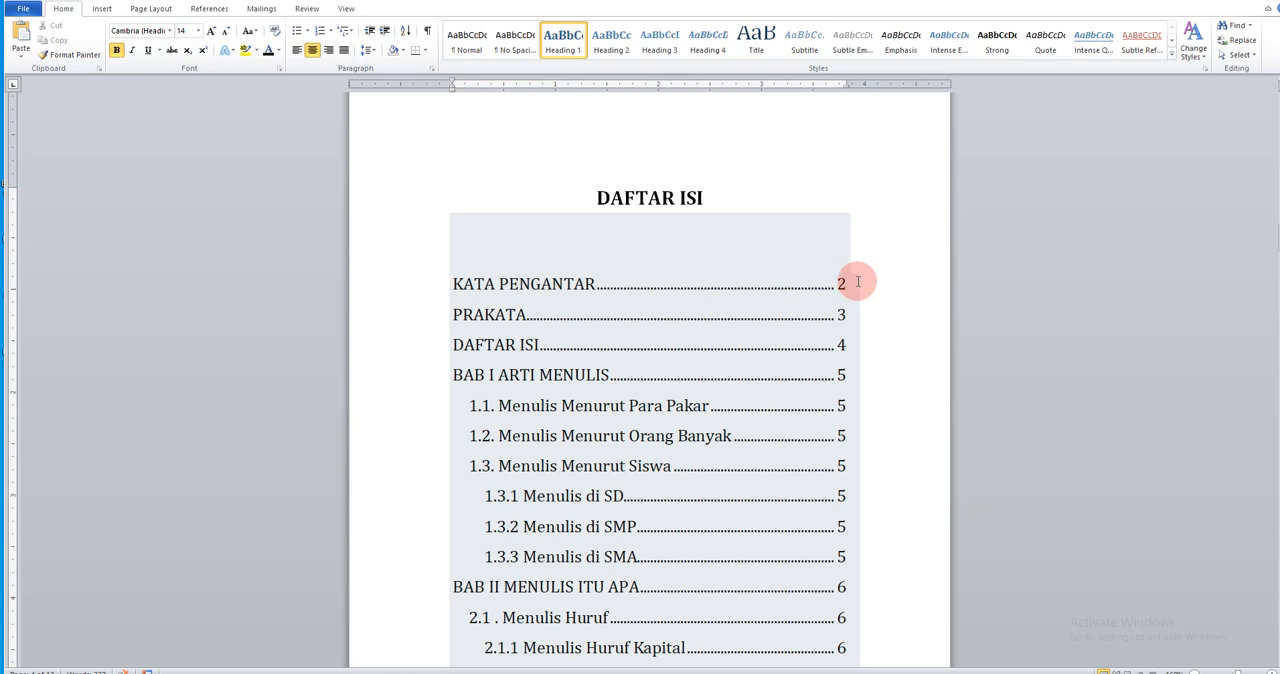
{"action": "key", "text": "Up"}
{"action": "key", "text": "Up"}
{"action": "scroll", "coordinate": [866, 363], "scroll_direction": "down", "scroll_amount": 1}
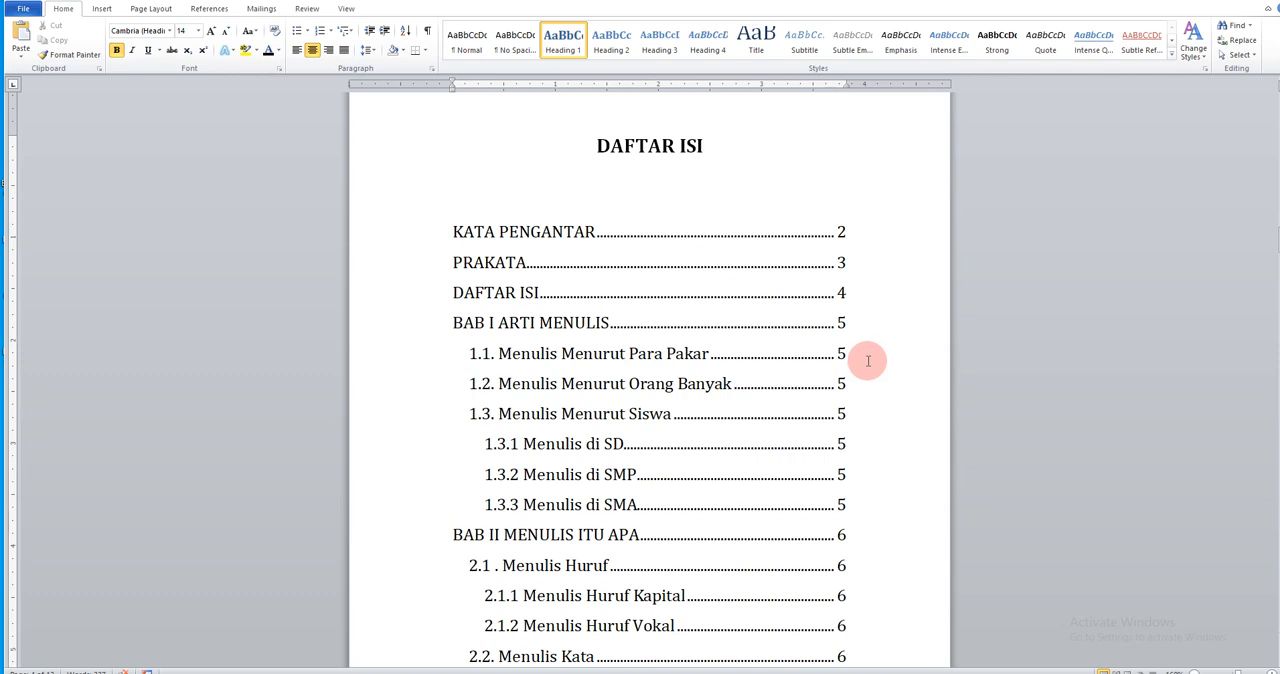
{"action": "scroll", "coordinate": [868, 360], "scroll_direction": "down", "scroll_amount": 10}
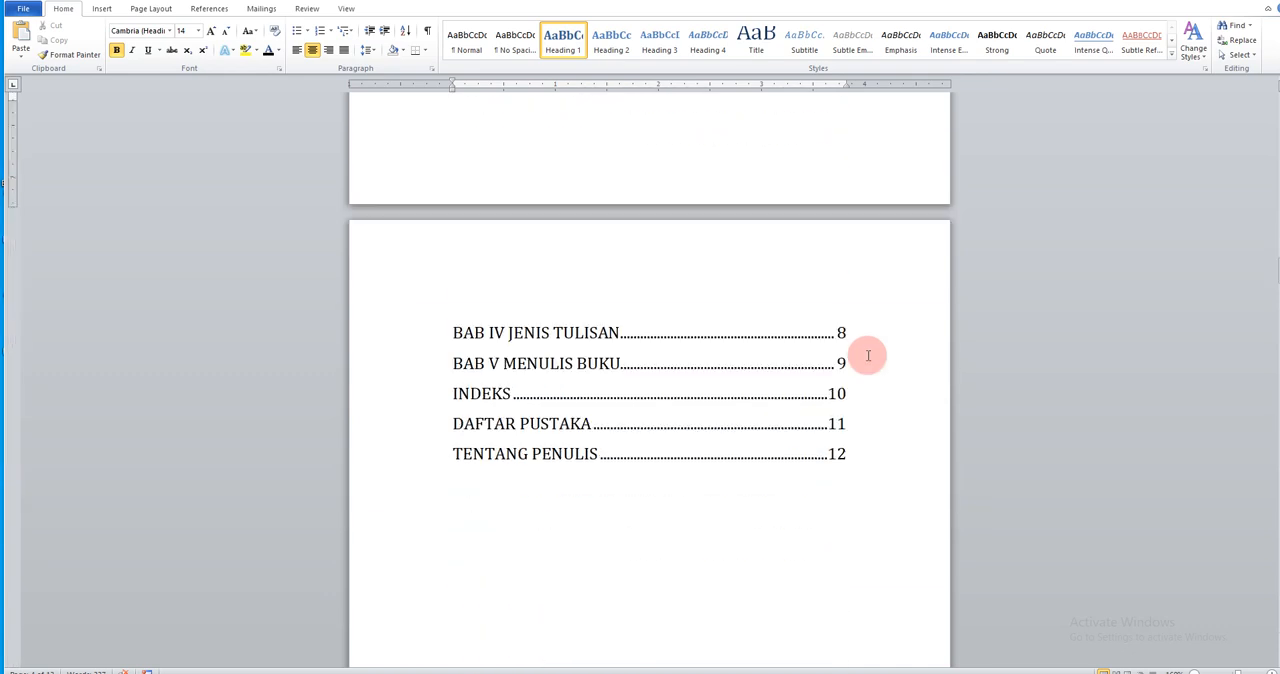
{"action": "scroll", "coordinate": [868, 356], "scroll_direction": "up", "scroll_amount": 6}
{"action": "scroll", "coordinate": [868, 358], "scroll_direction": "down", "scroll_amount": 2, "text": "ctrl"}
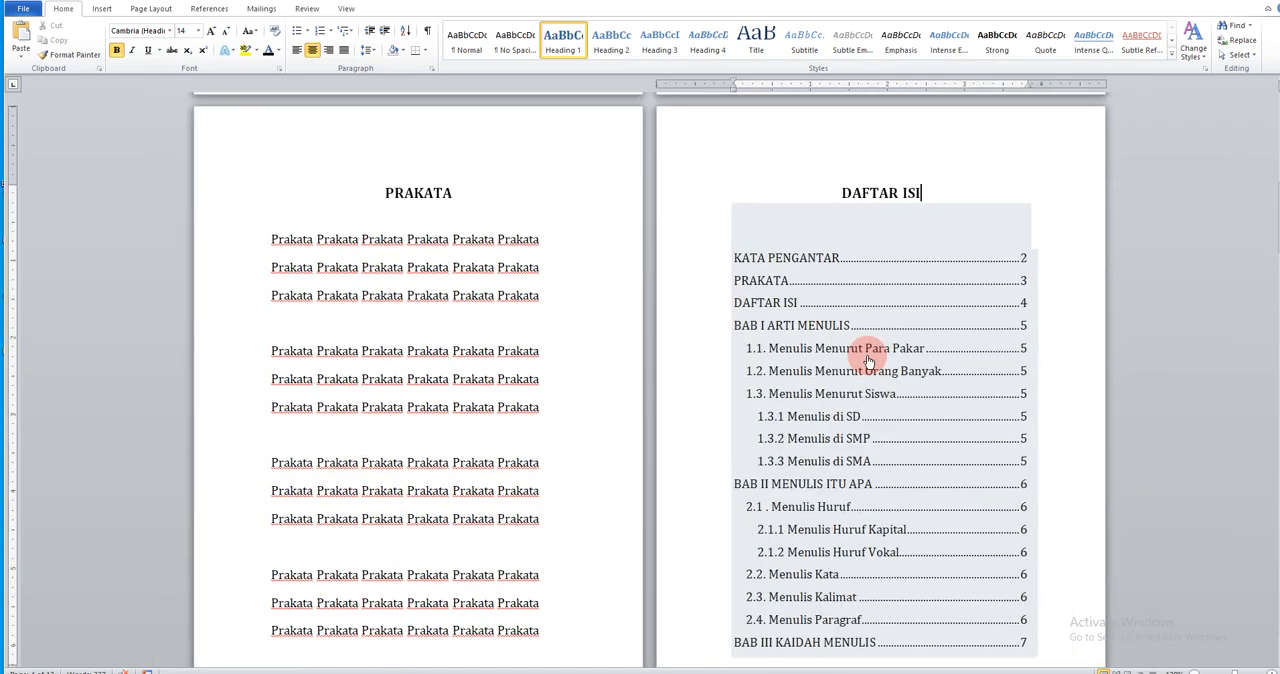
{"action": "scroll", "coordinate": [870, 355], "scroll_direction": "down", "scroll_amount": 1}
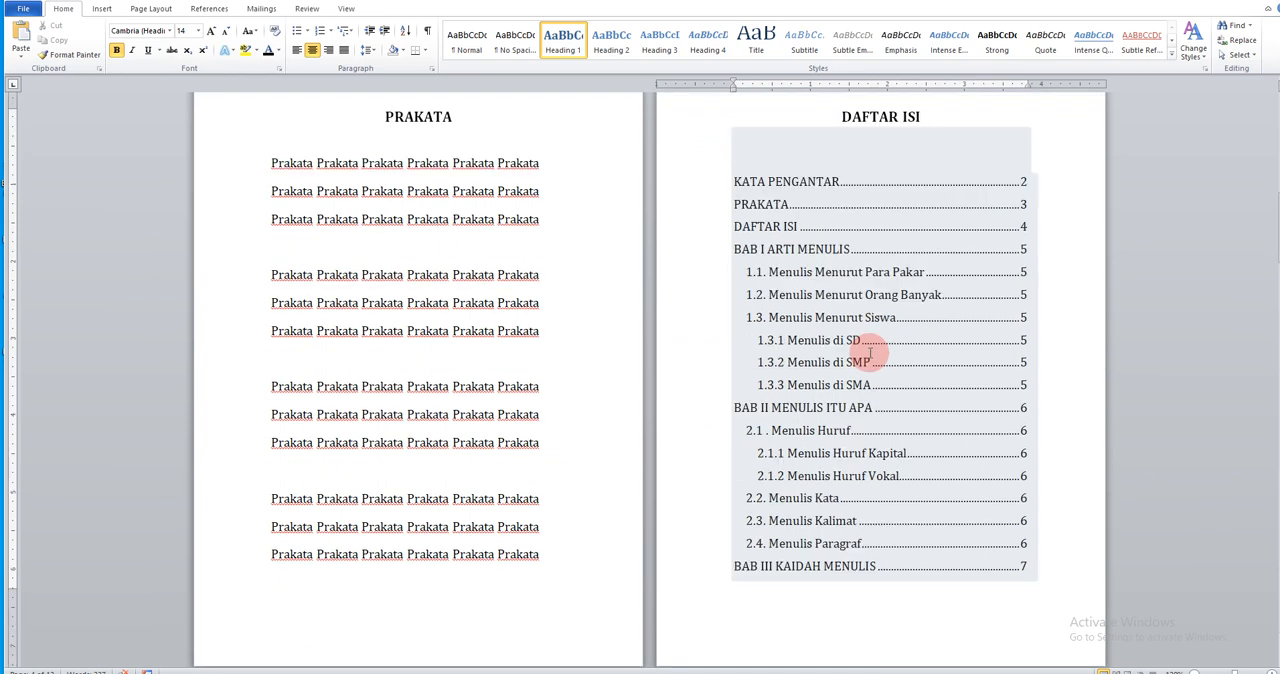